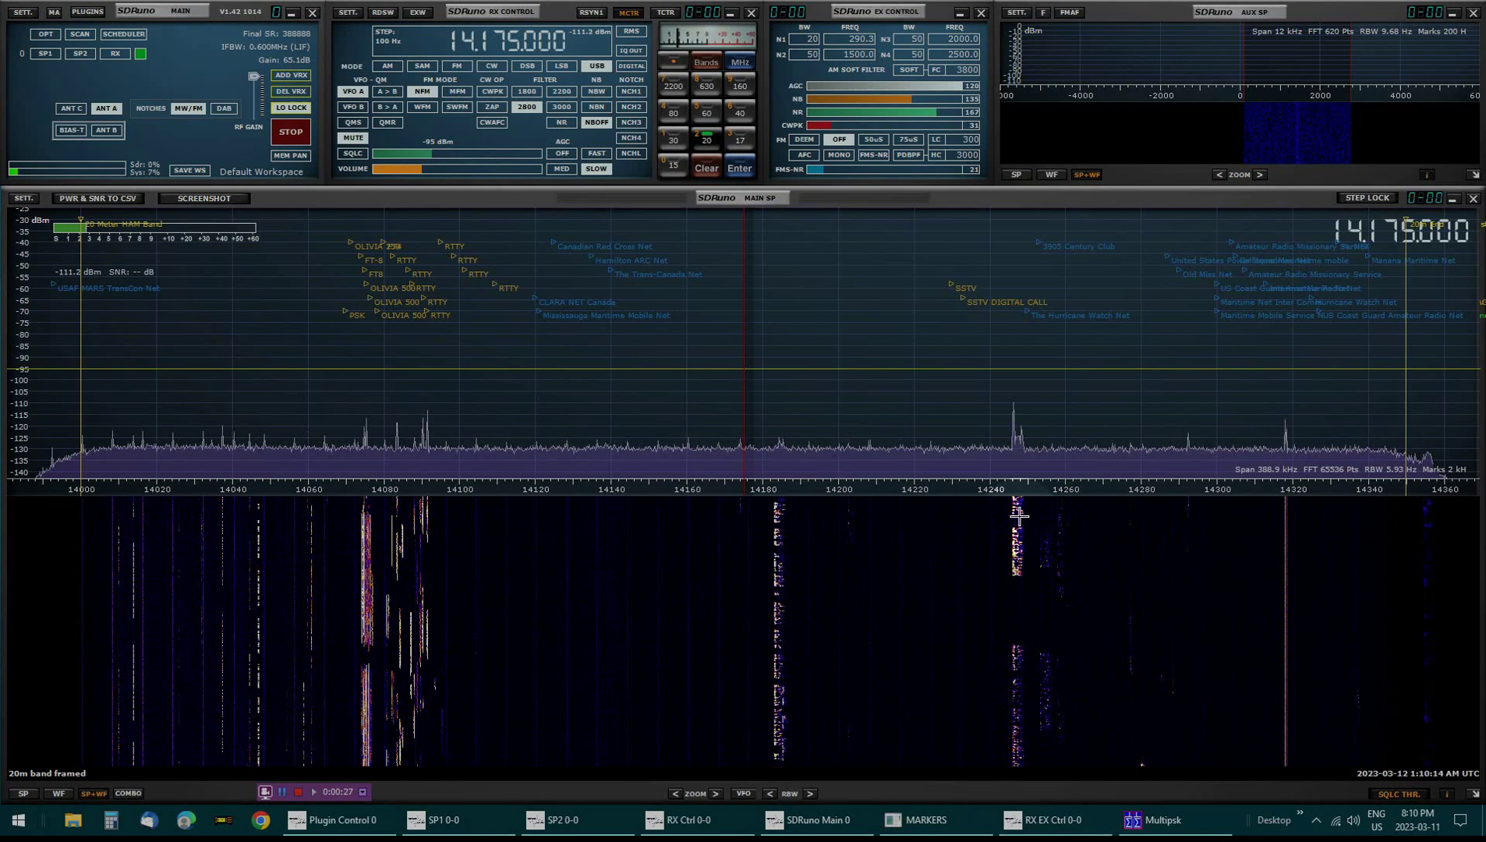
Step: Tune to the 14182.9 kHz signal, mute the audio, and jump to the 80m band (3.750 MHz LSB)
left_click(773, 441)
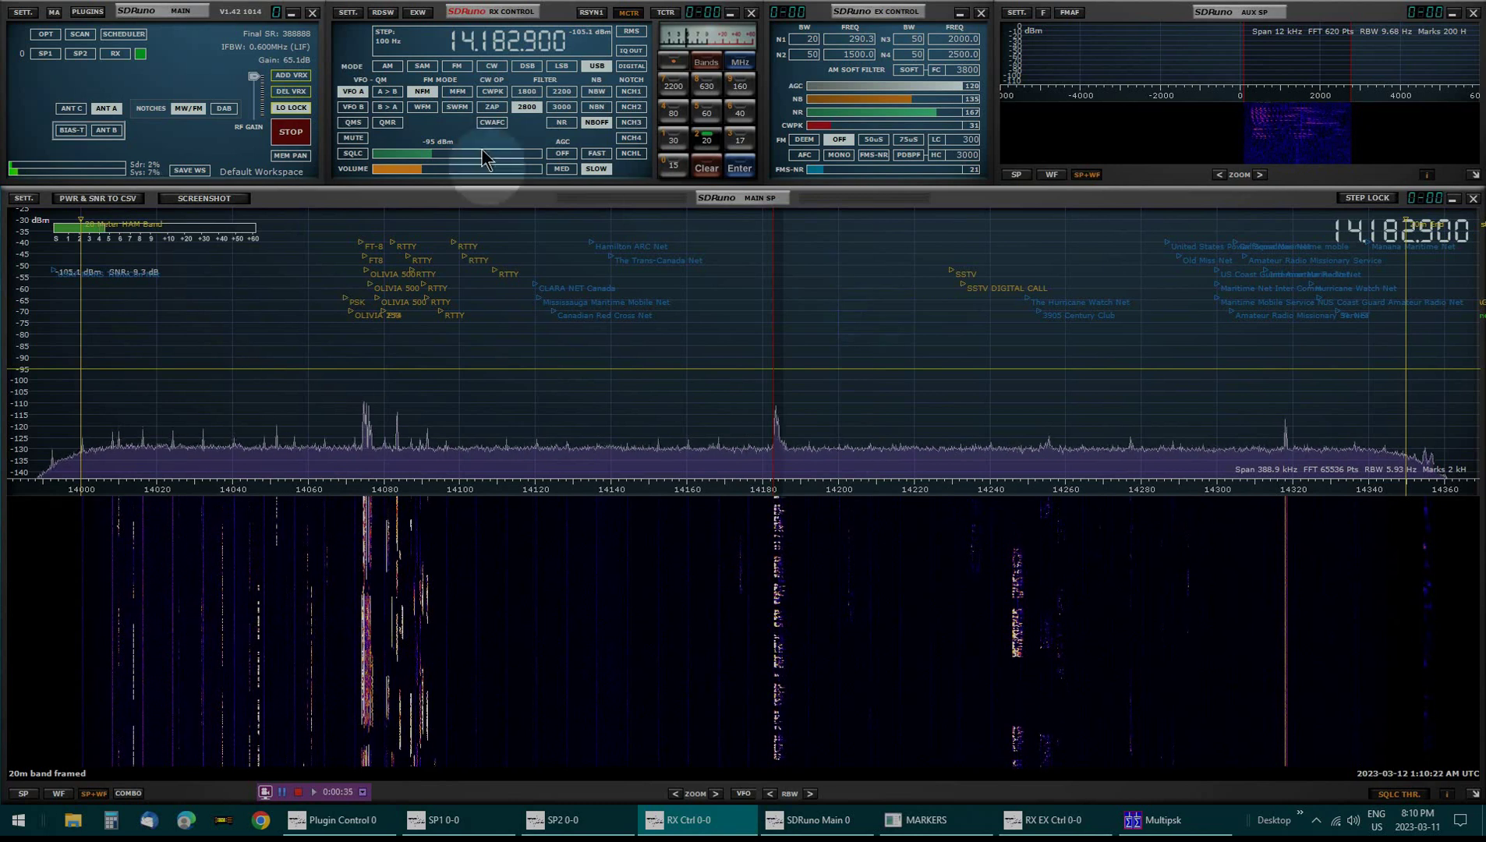
left_click(344, 138)
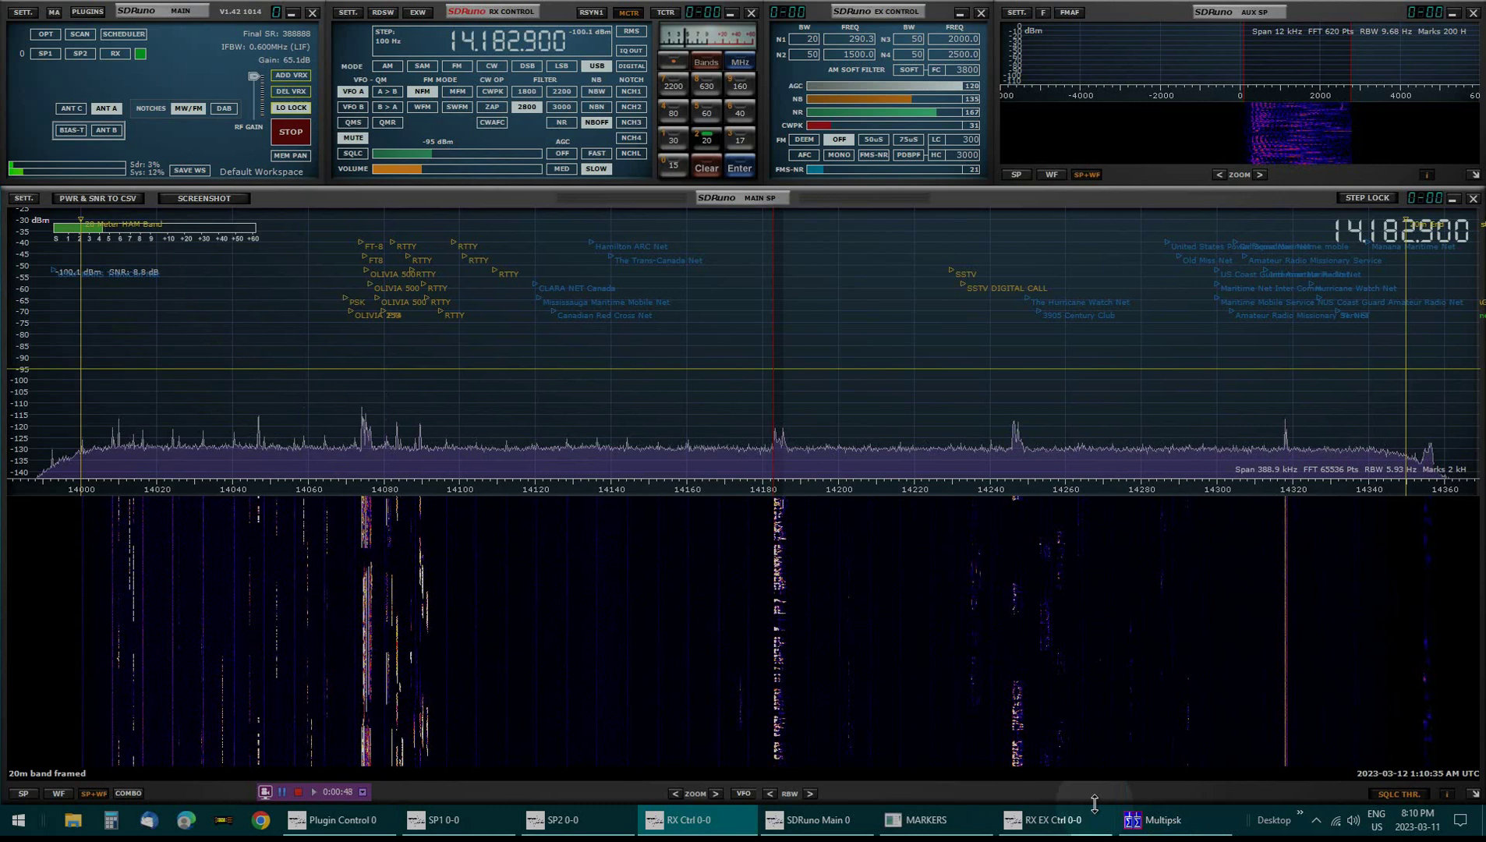
left_click(675, 115)
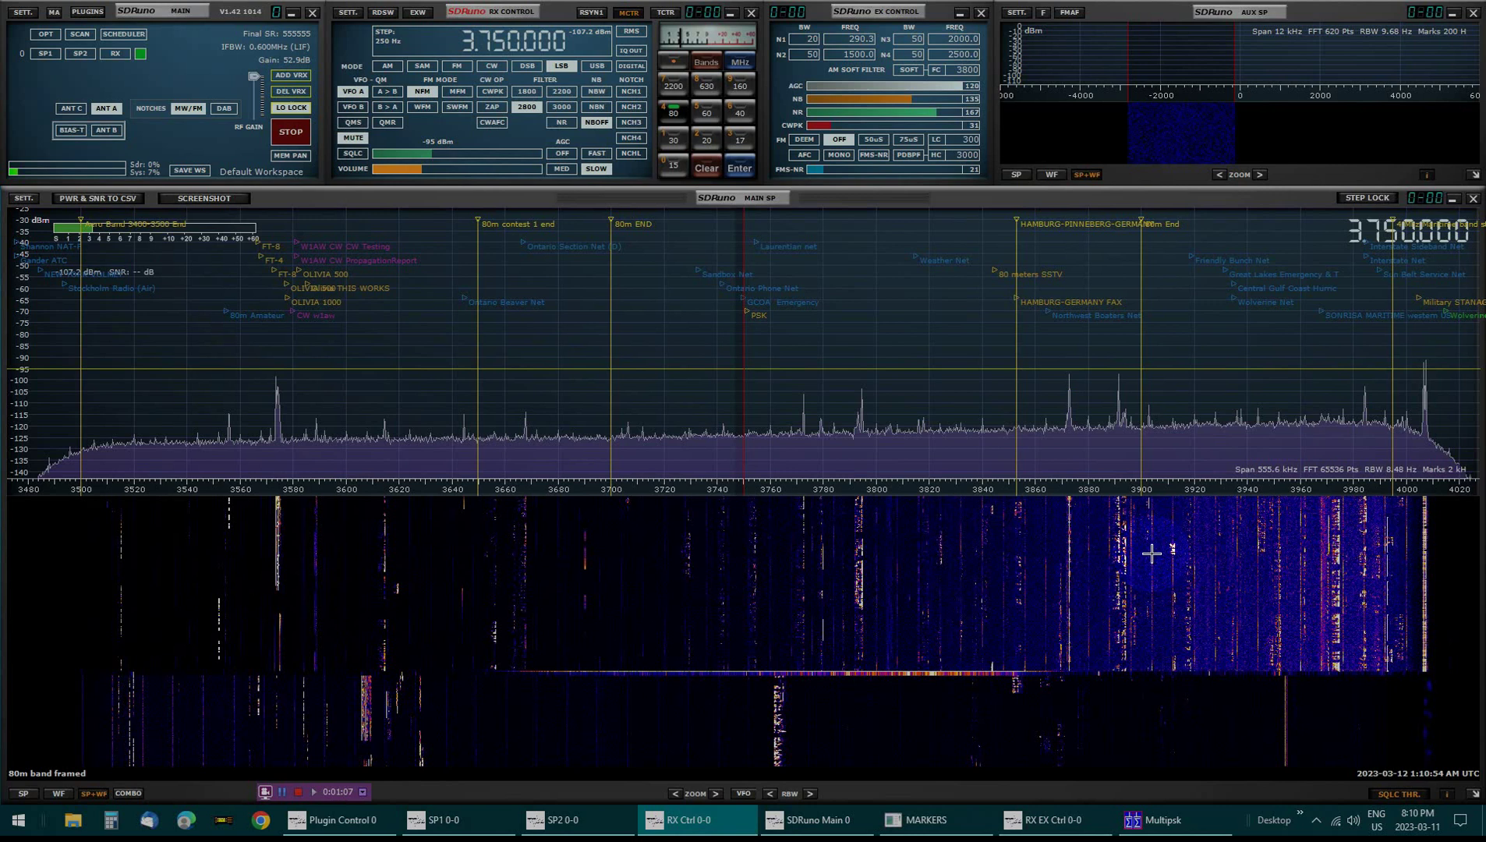
Step: Step through the 60, 40, 30, 20, 17 and 15m bands, return to 20m, and bring up Multipsk
left_click(708, 113)
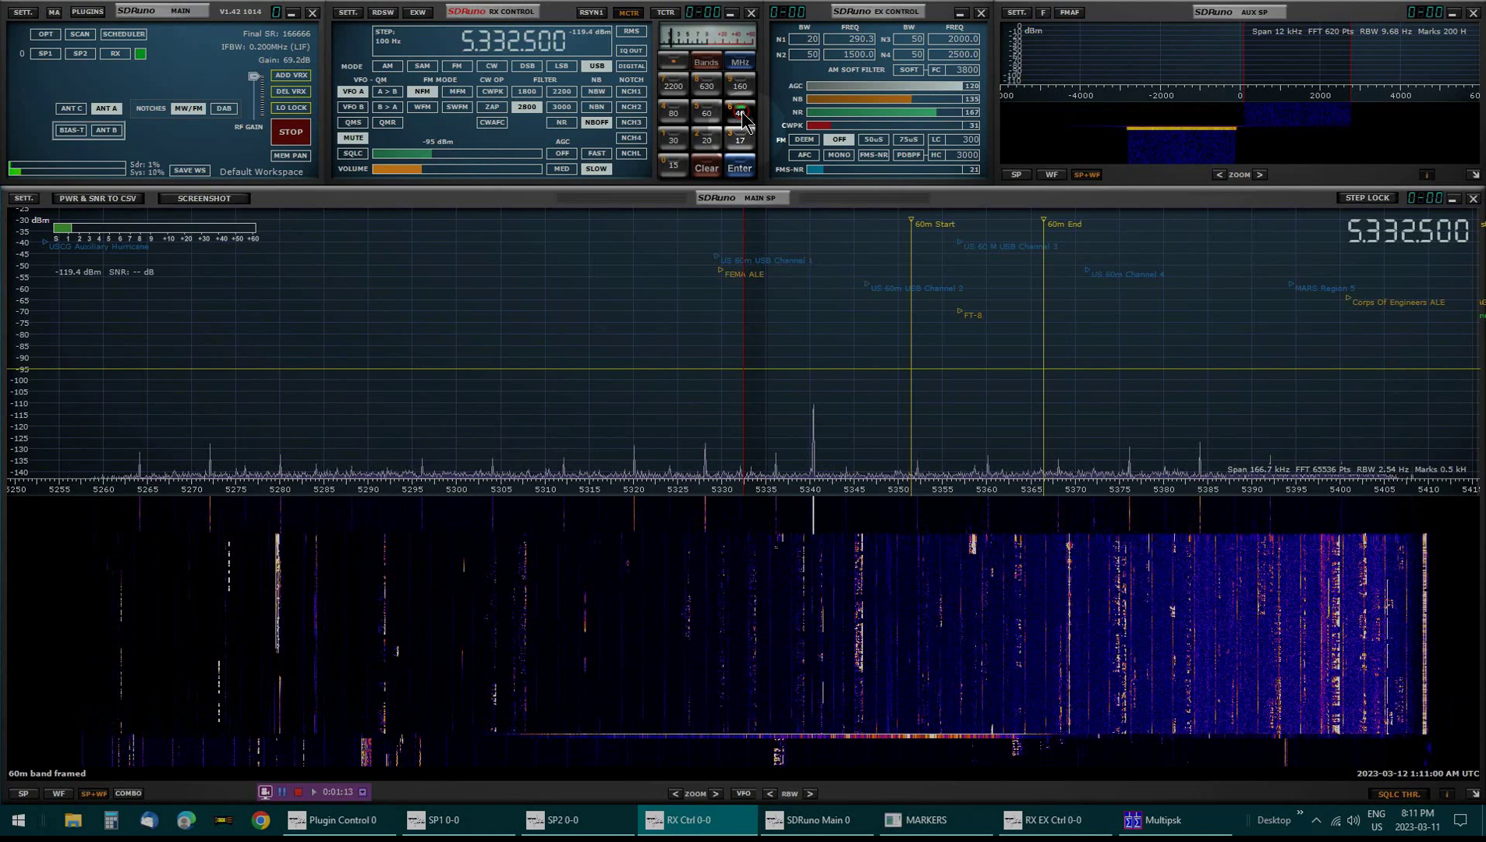
left_click(740, 114)
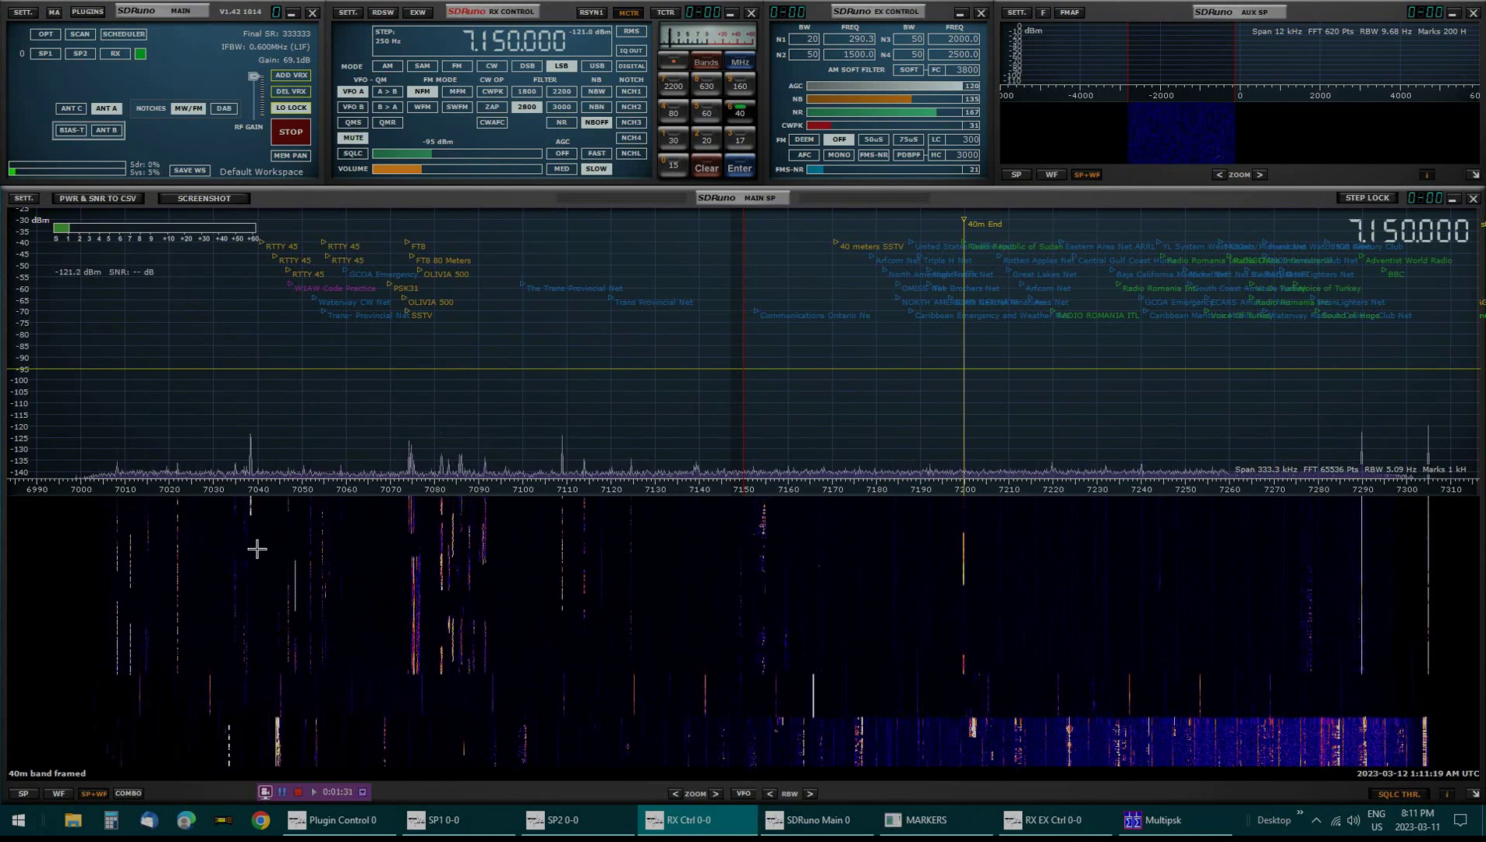
left_click(675, 137)
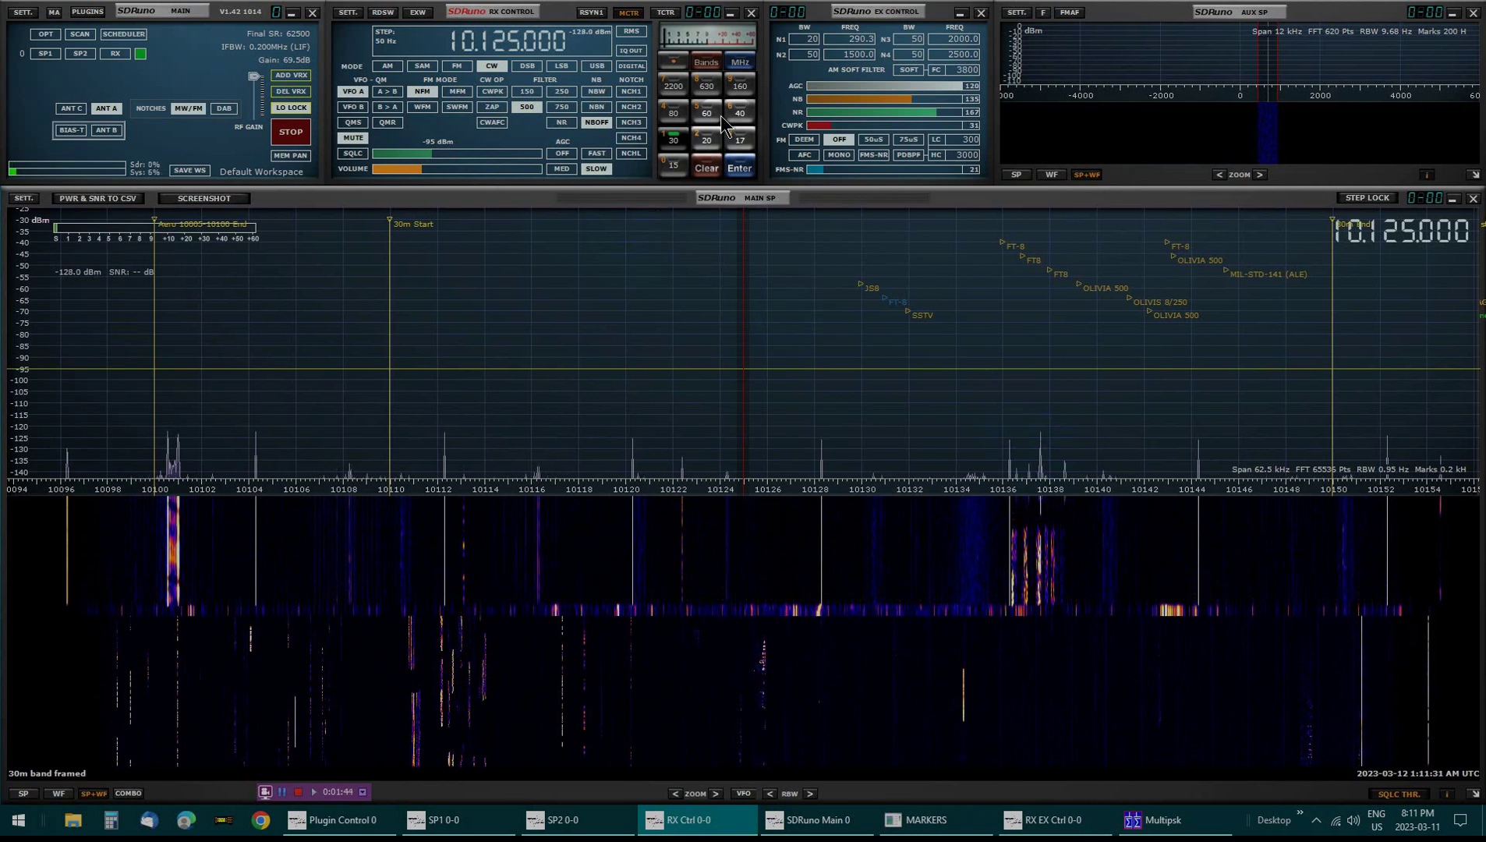
left_click(707, 140)
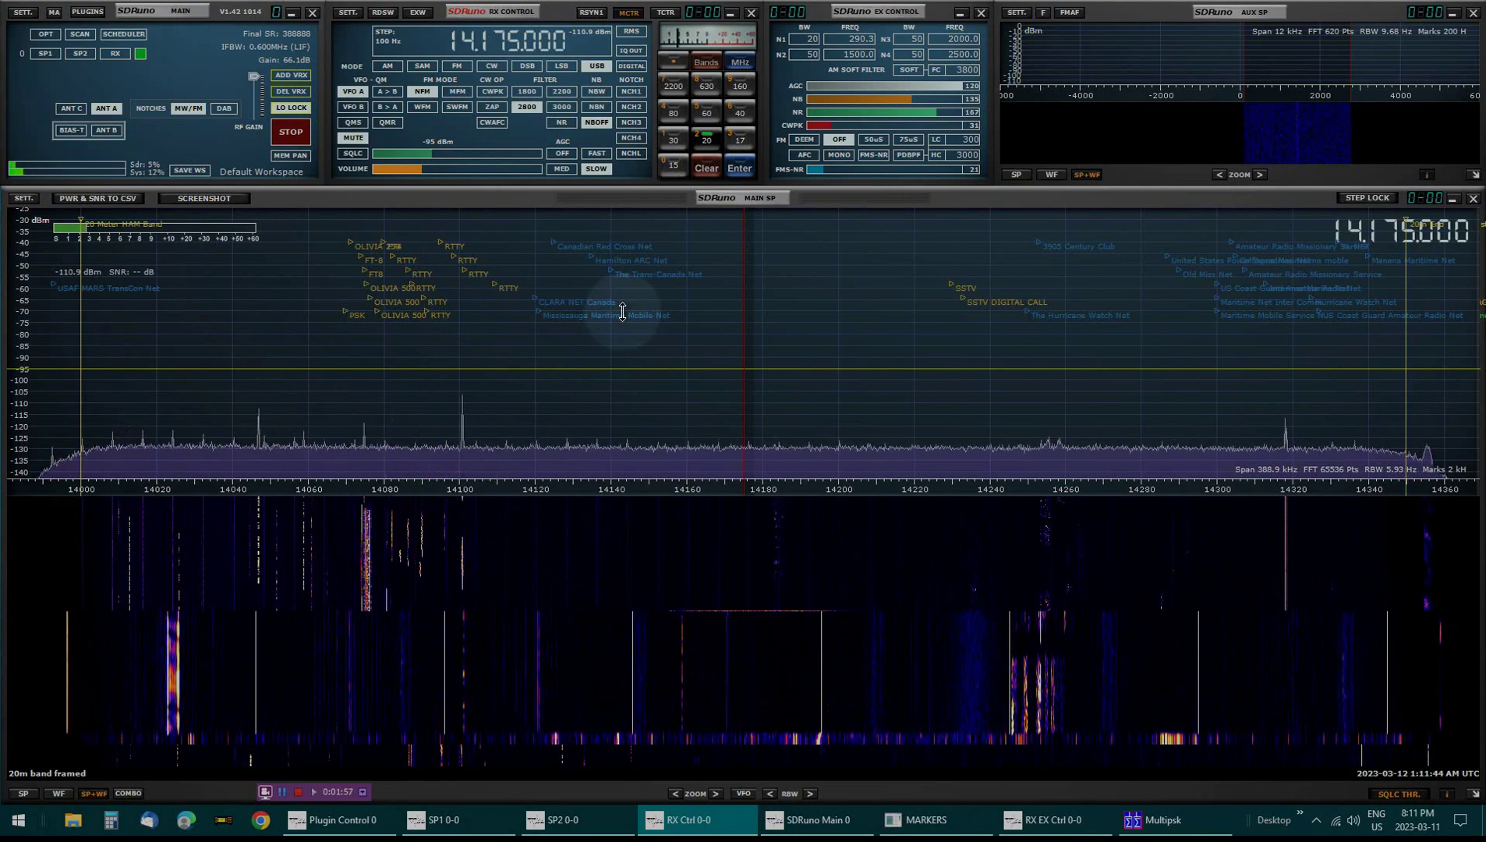
left_click(740, 137)
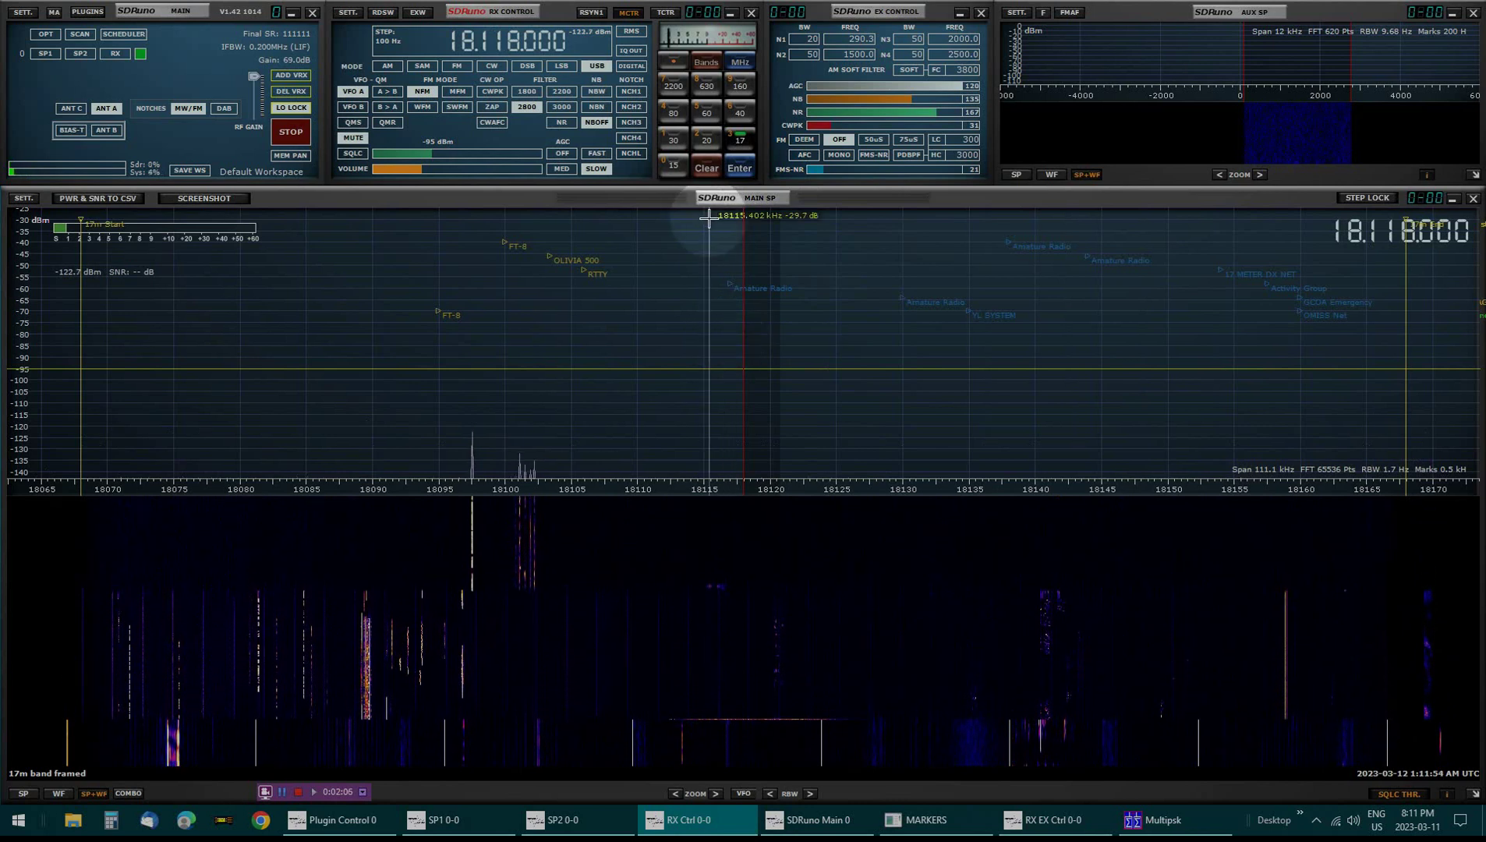
left_click(668, 166)
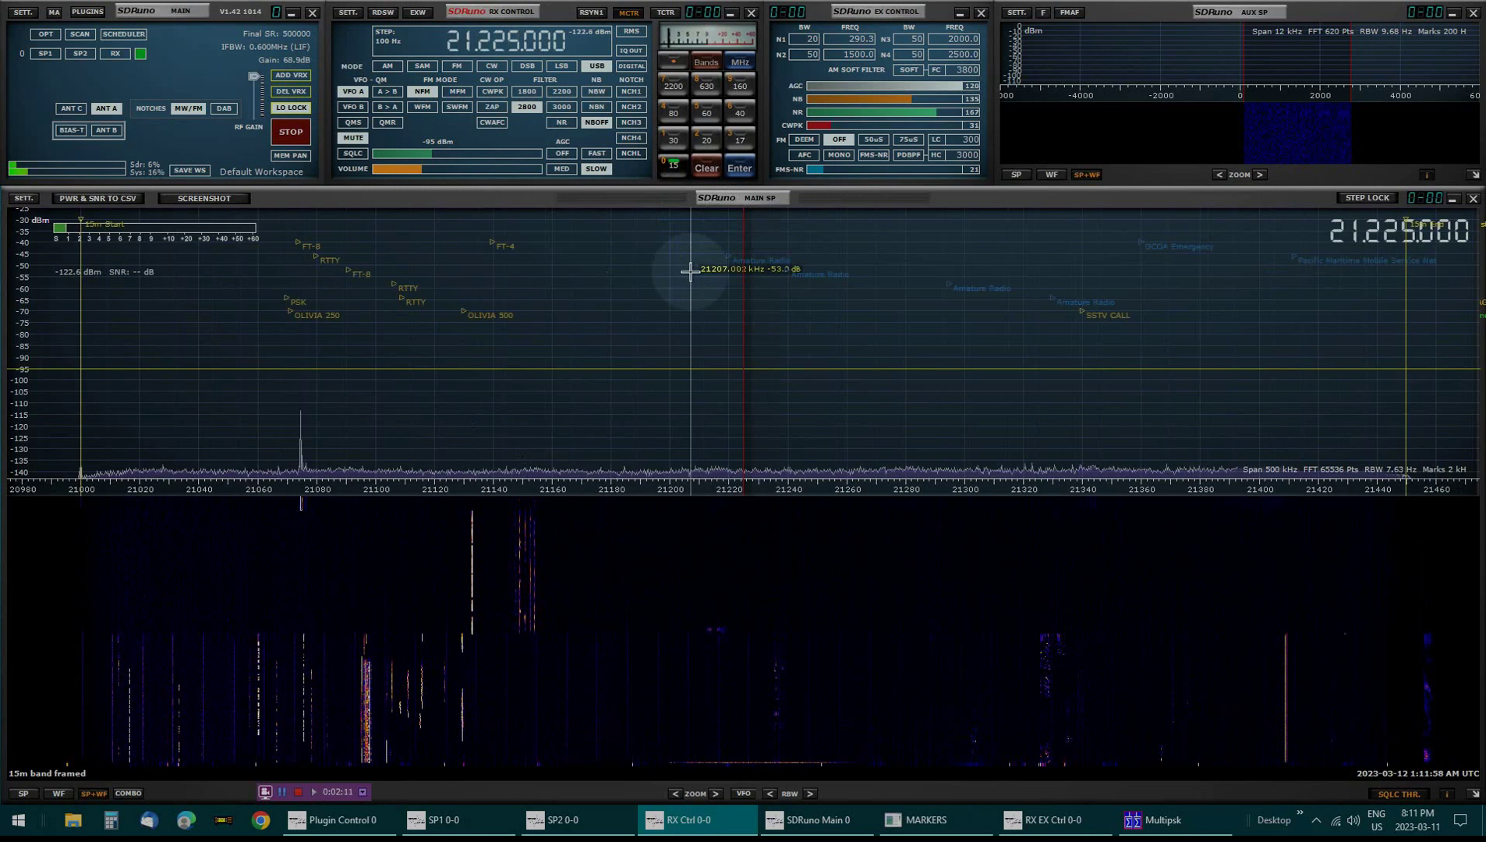
left_click(707, 140)
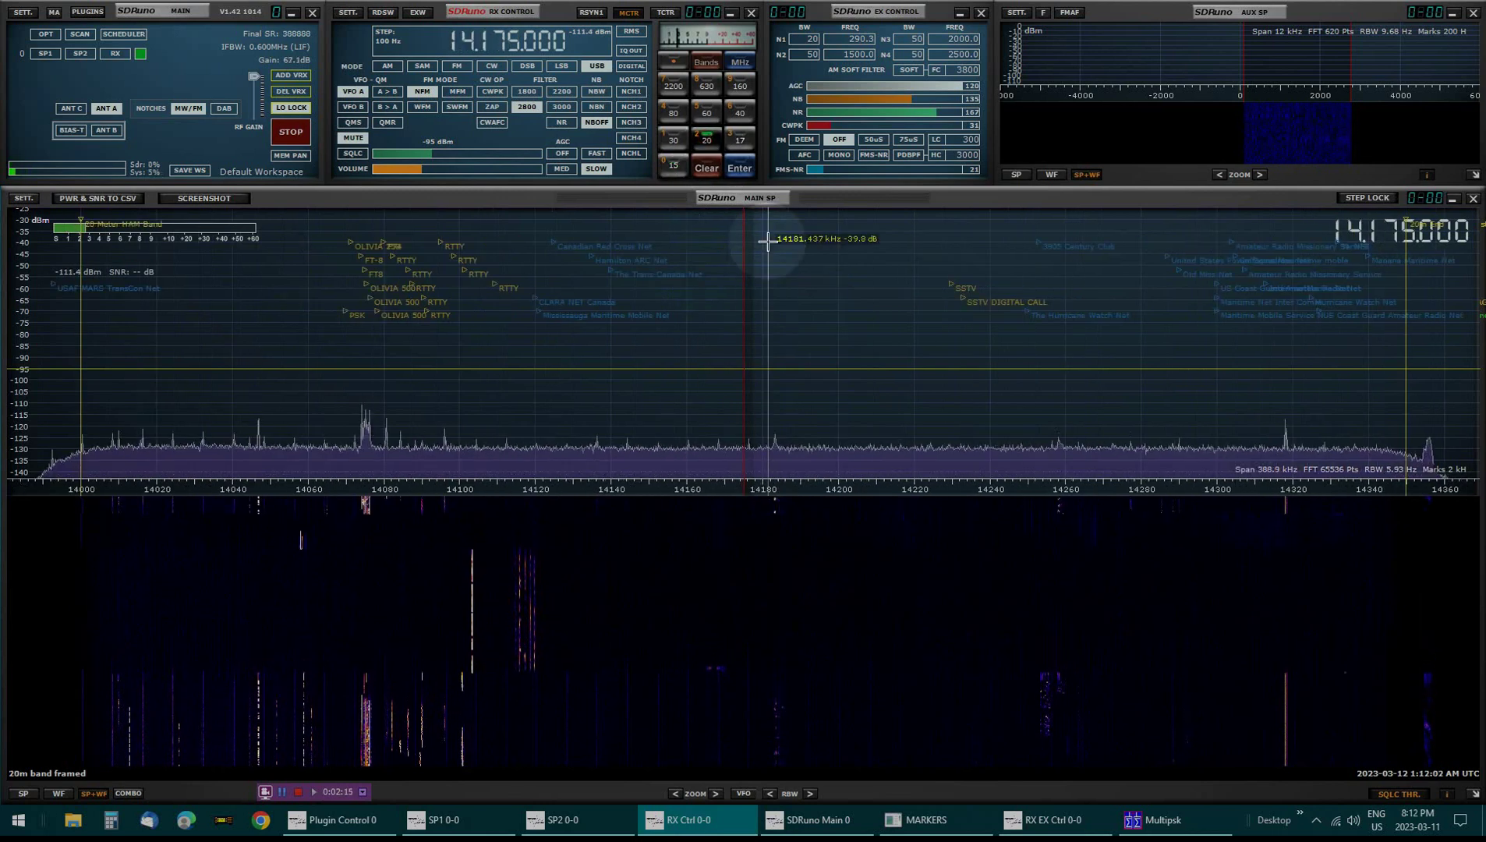
left_click(1163, 831)
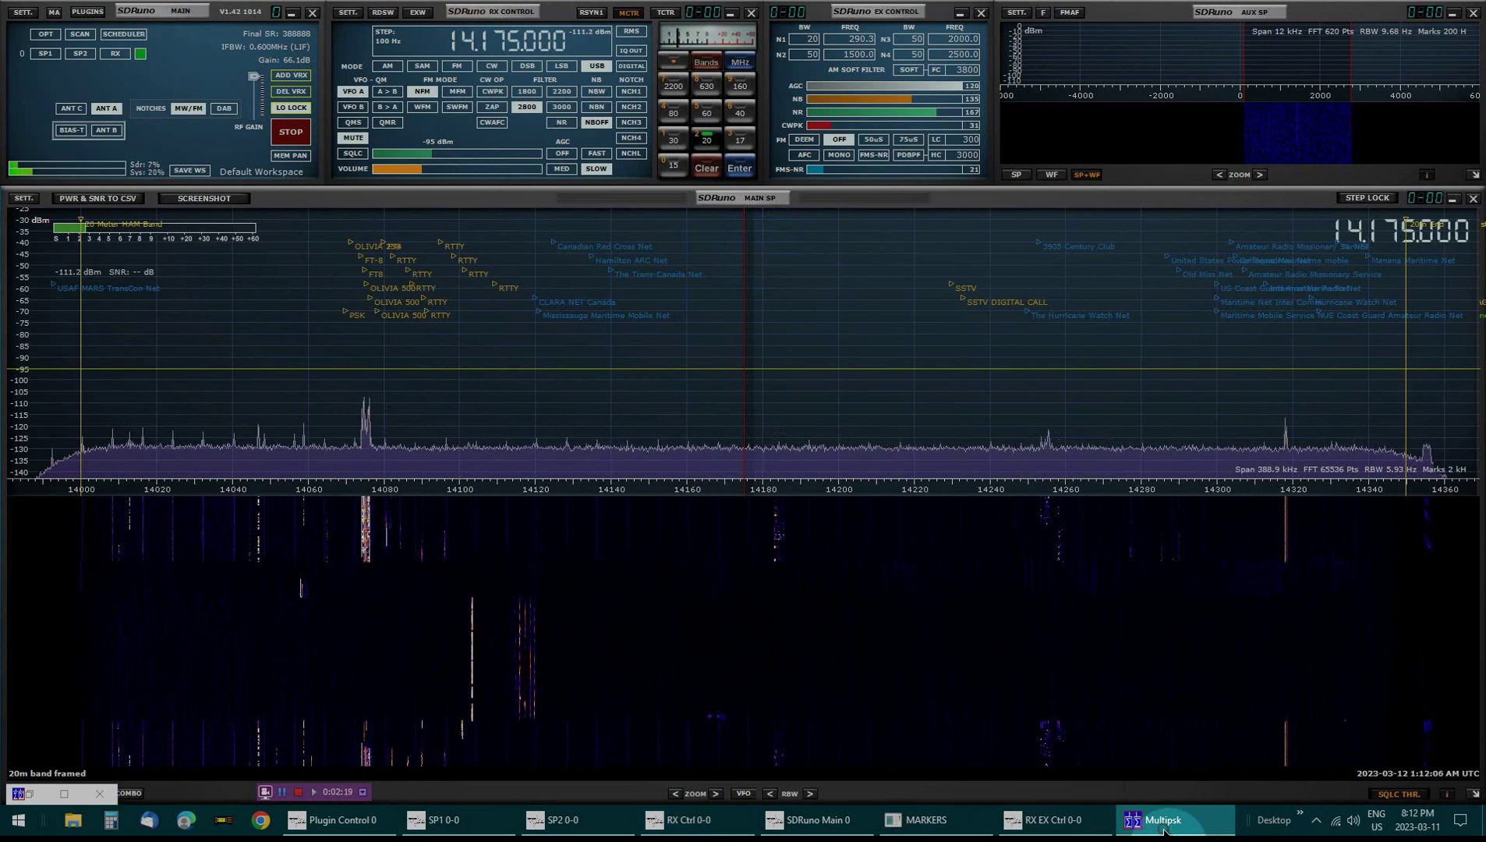
Step: Maximize Multipsk to review its RX/TX decoder screen, then minimize it to reveal SDRuno's 20m waterfall
left_click(63, 794)
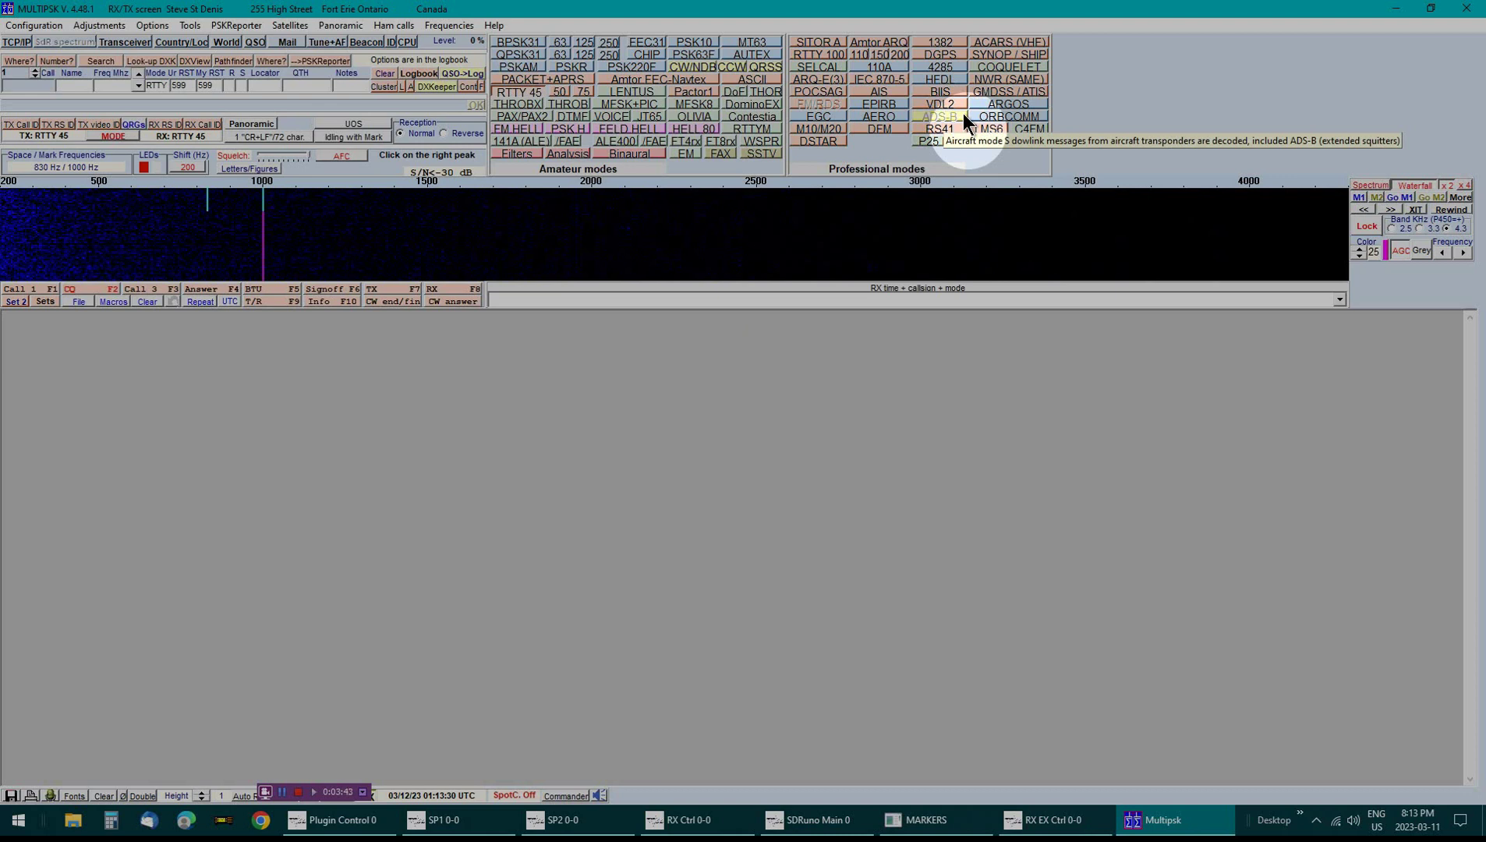
left_click(1396, 11)
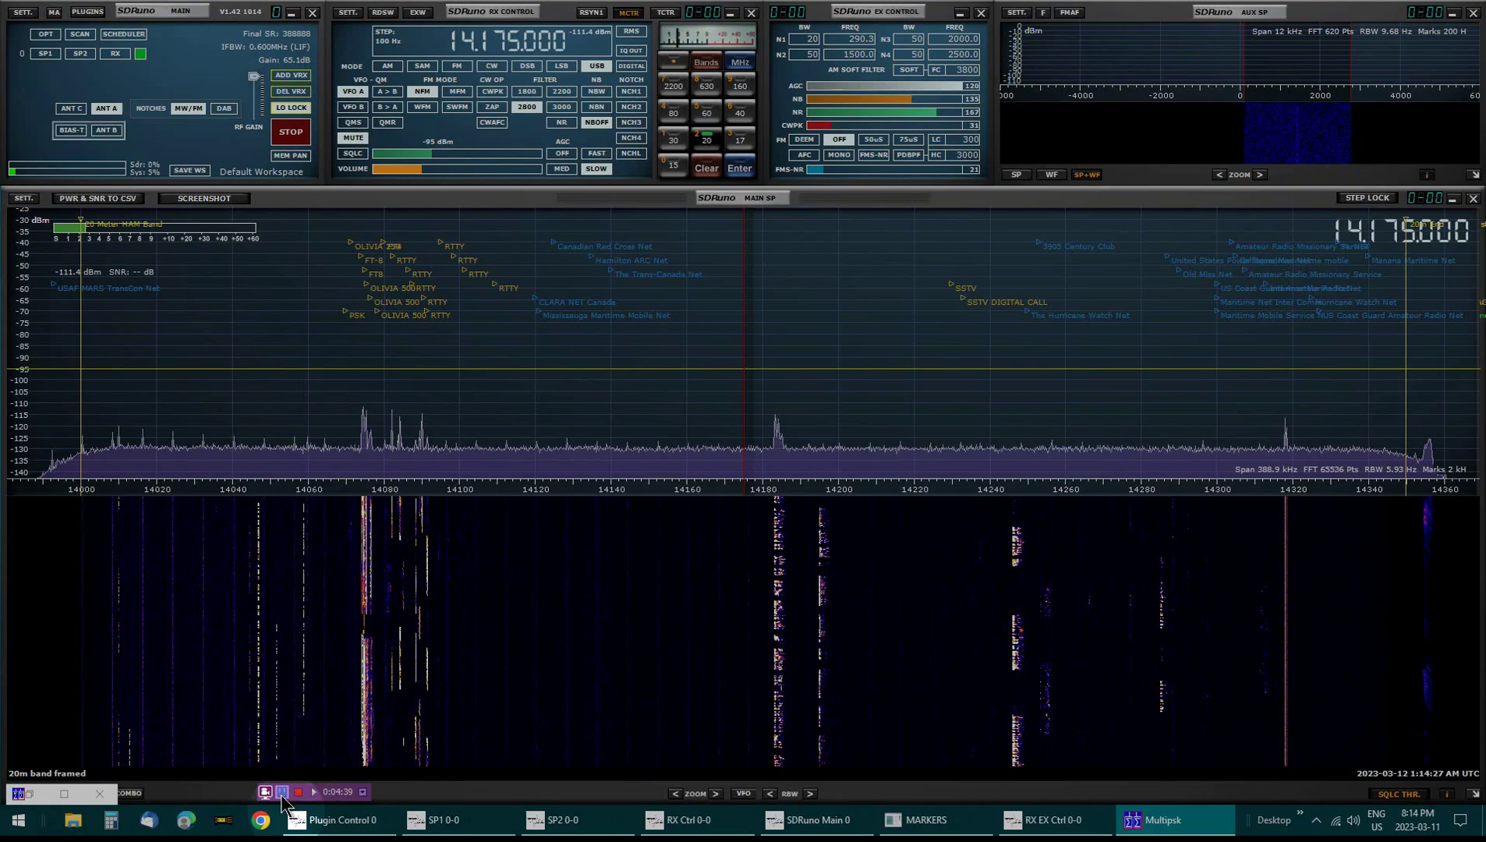
Step: Bring the Microsoft Edge window showing the Google home page to the front
left_click(281, 793)
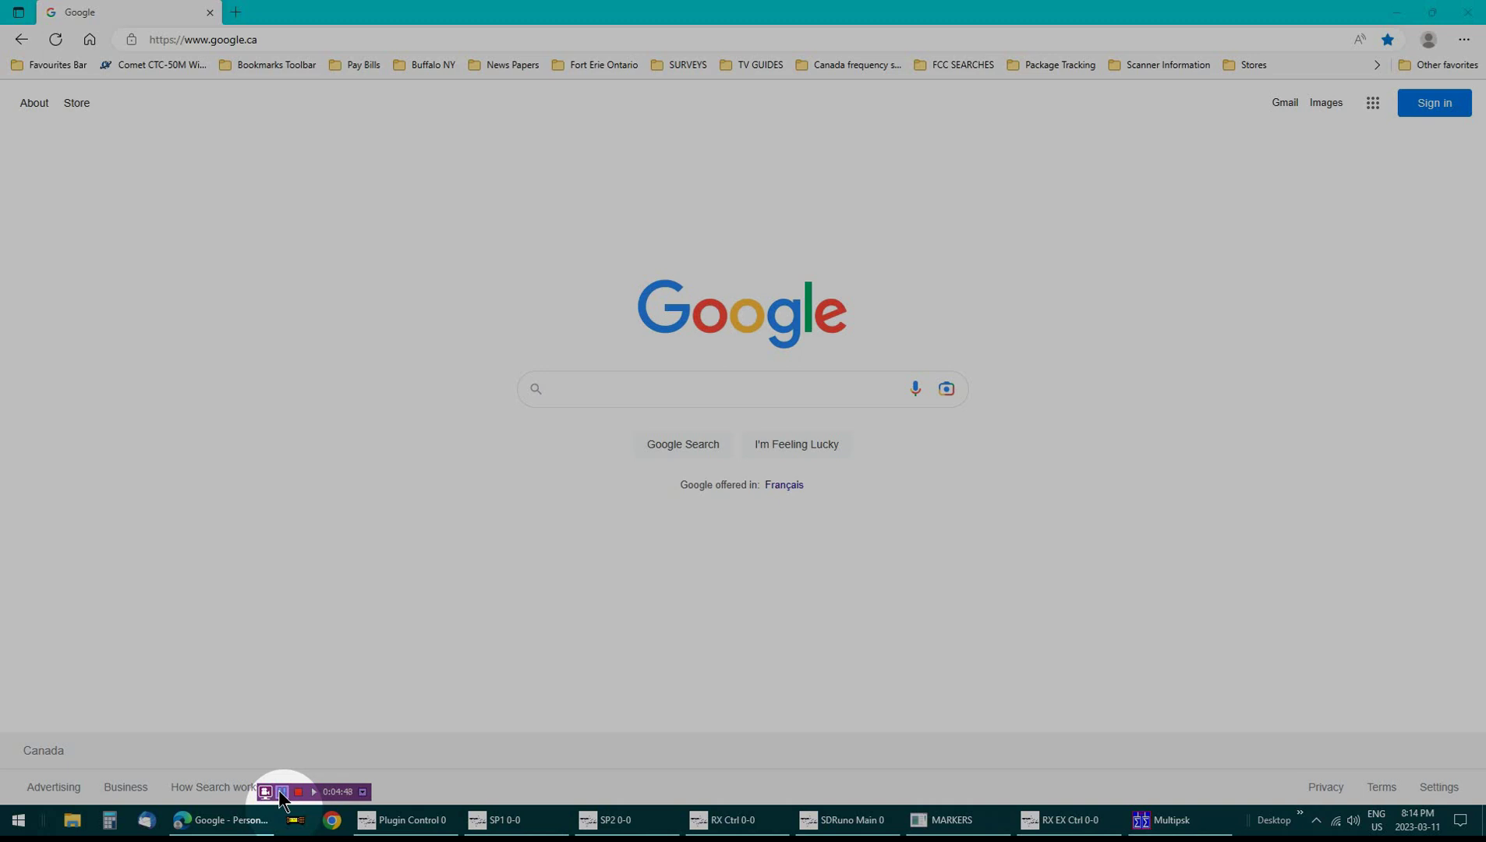
Step: Search Google for 'RTTY DECODE YOUTUBE' and scroll through the video results
left_click(556, 387)
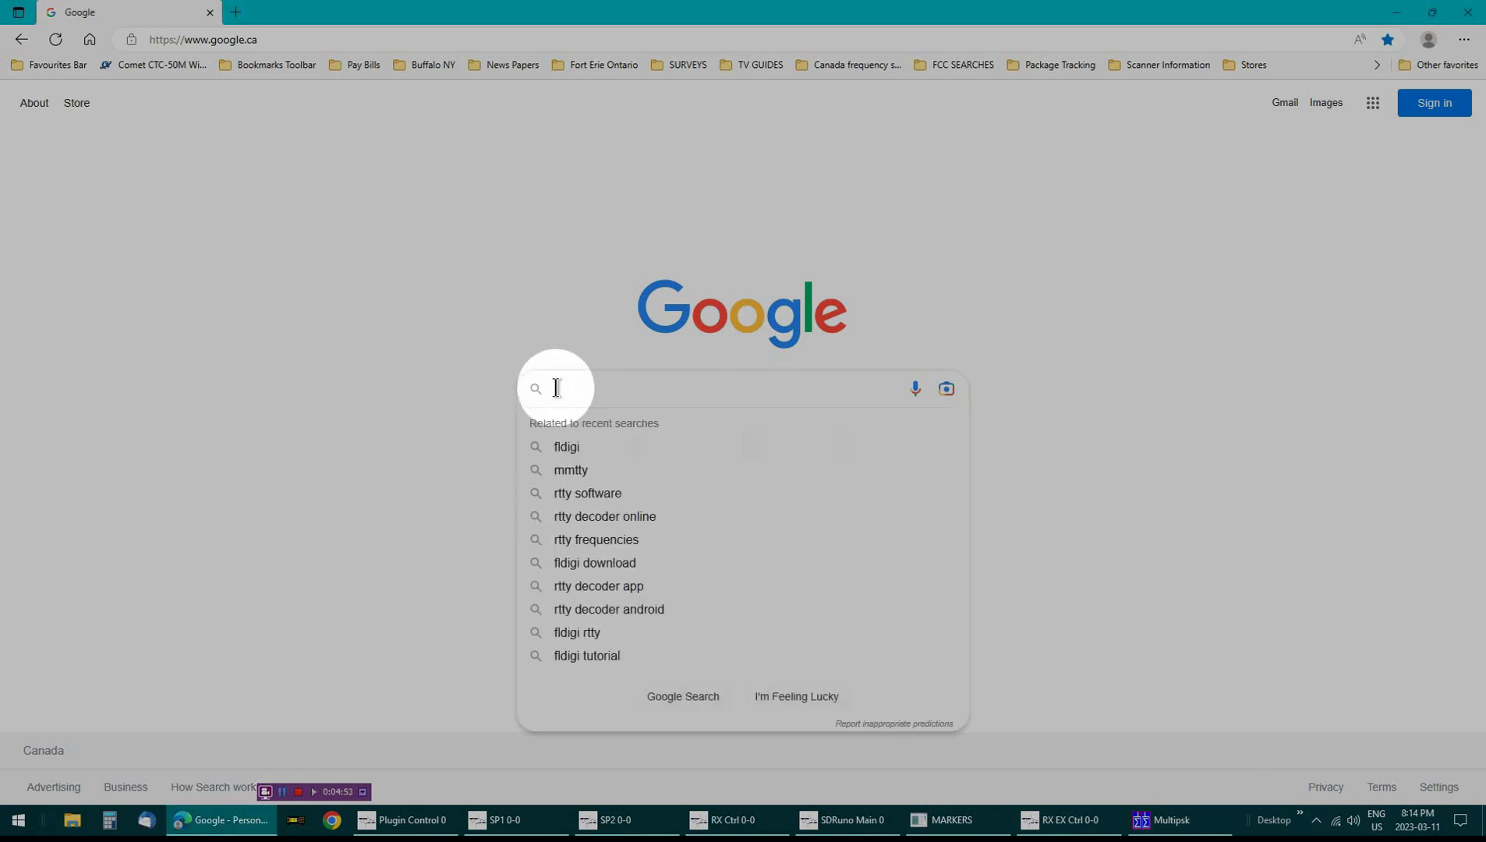
type("RTTY")
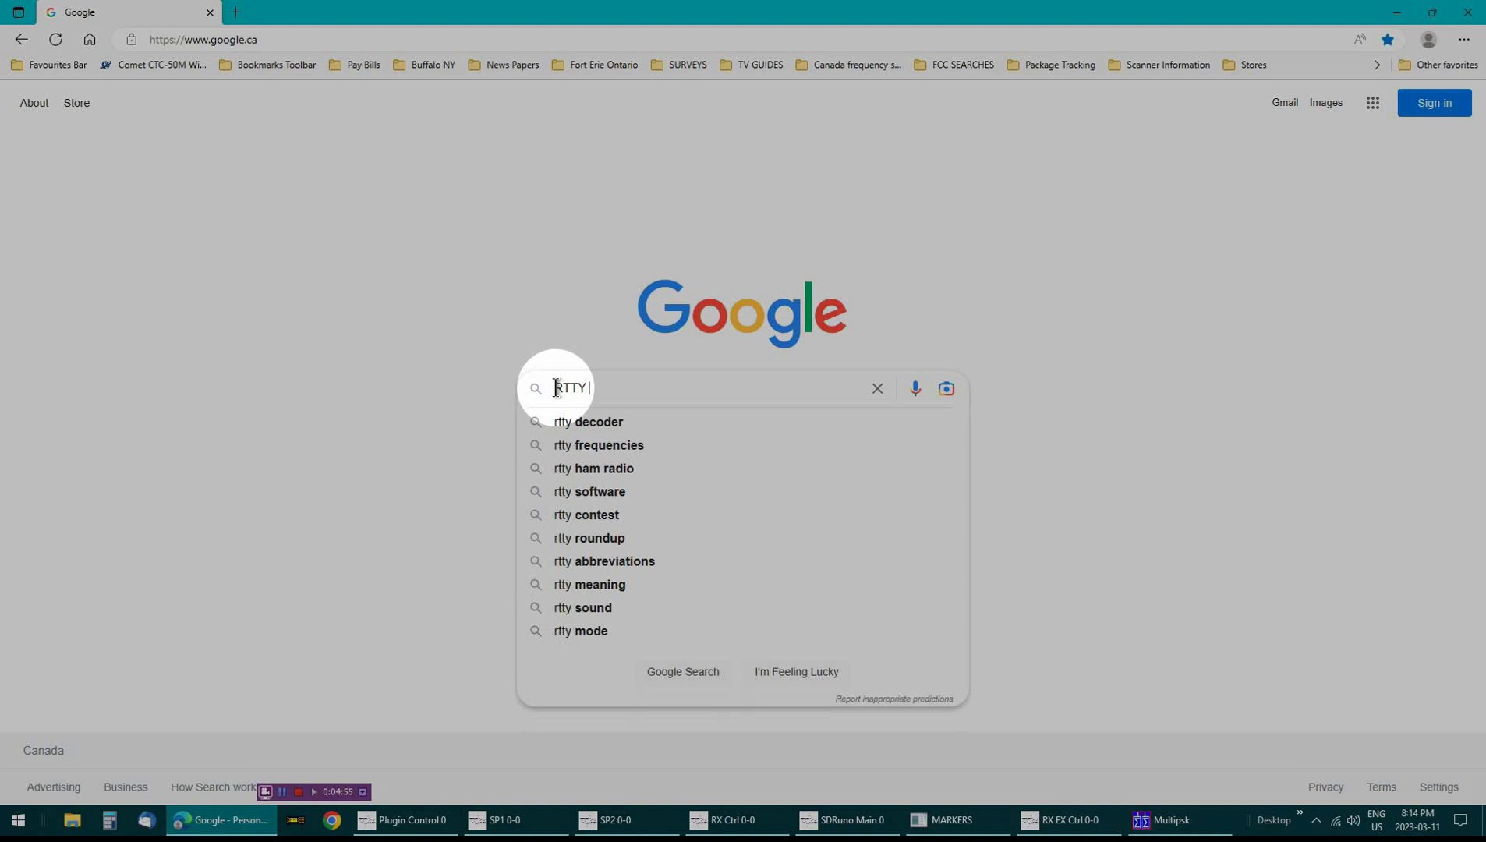
type(" DECODE")
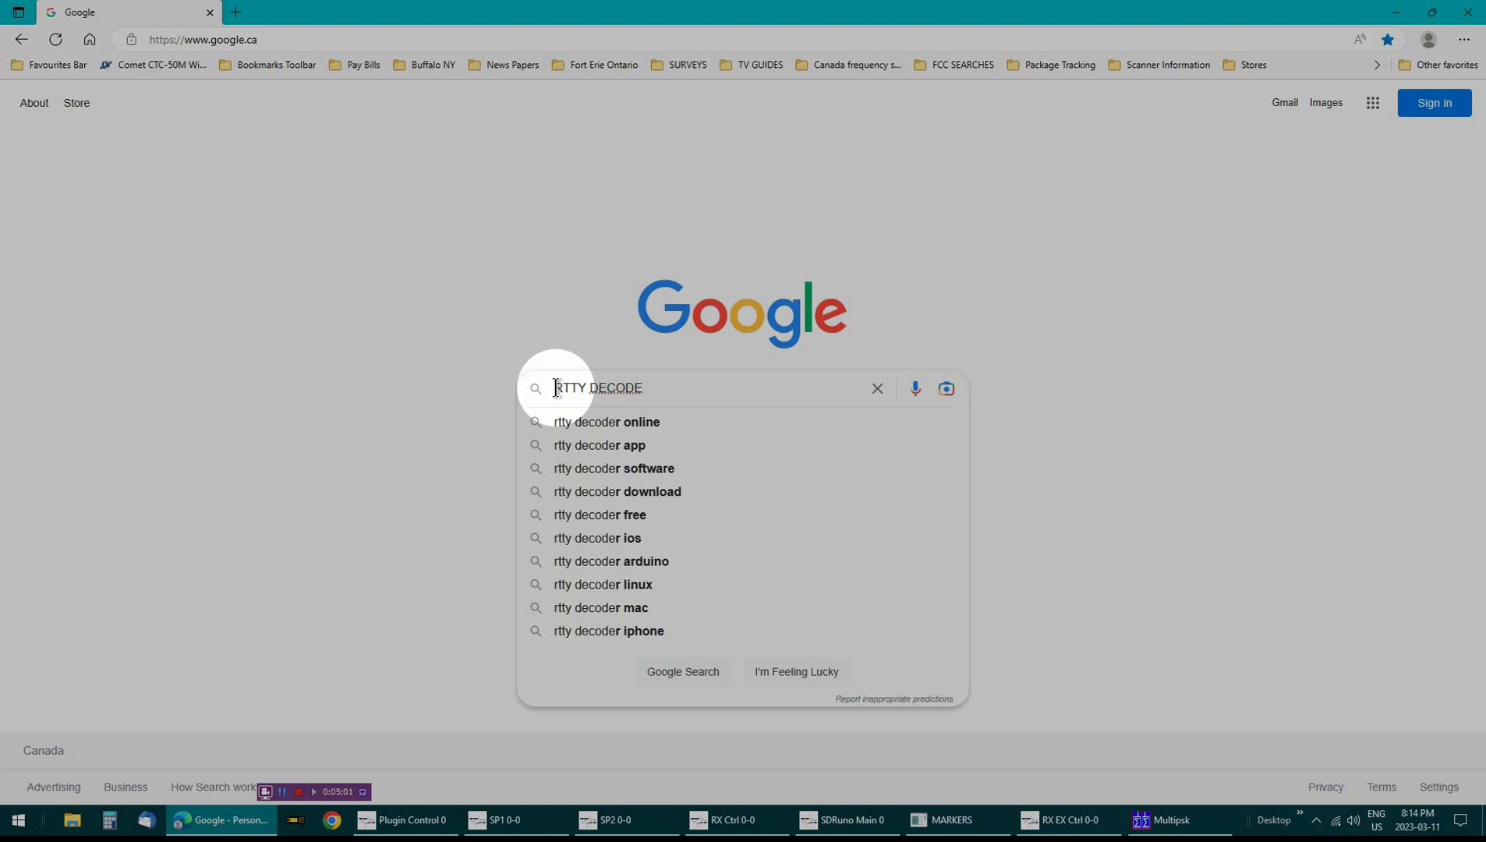
type("YOUTUBE")
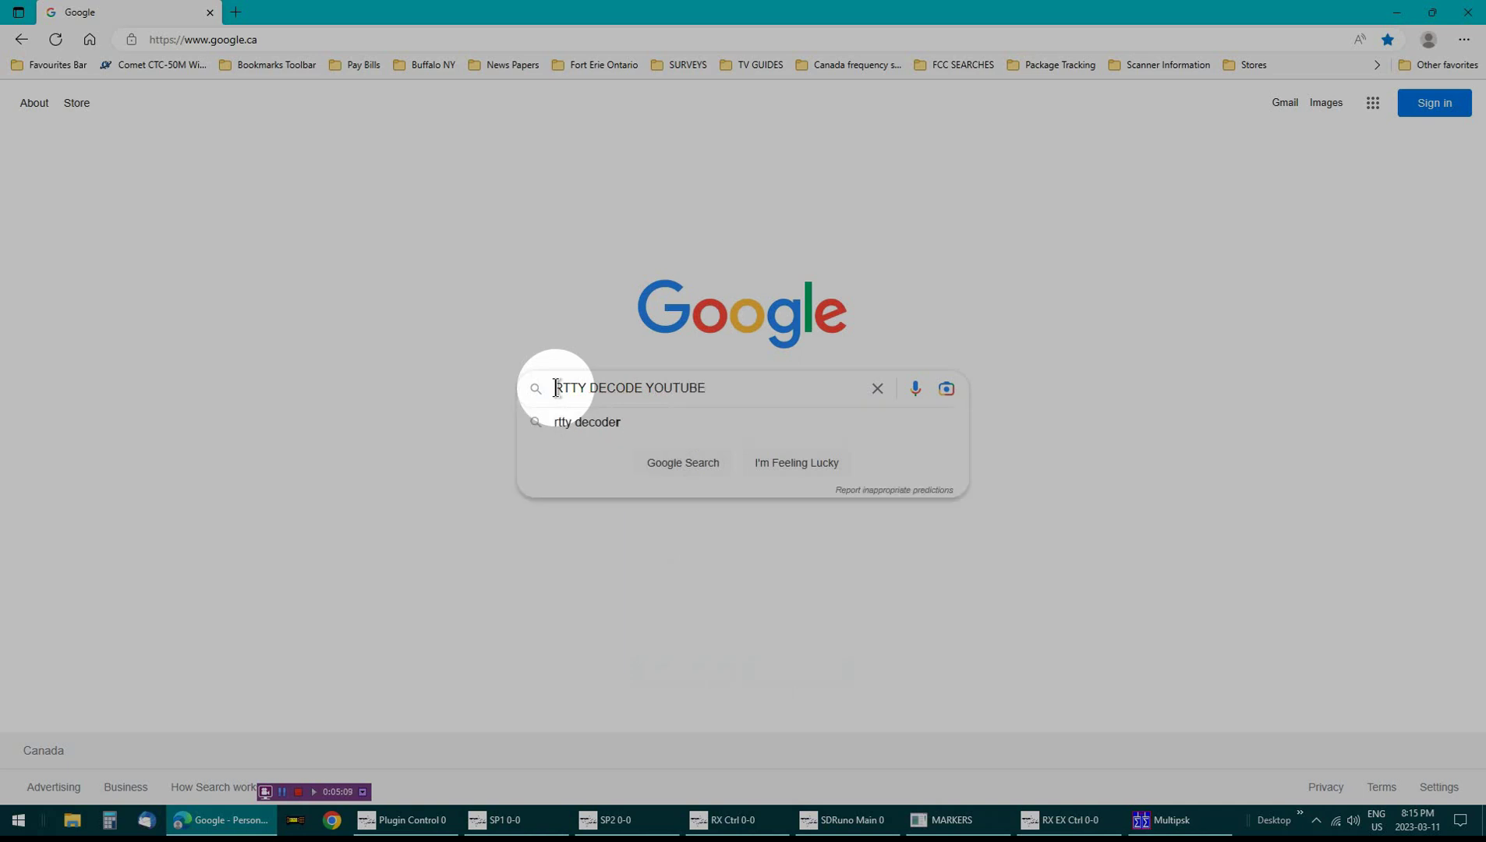
key("Return")
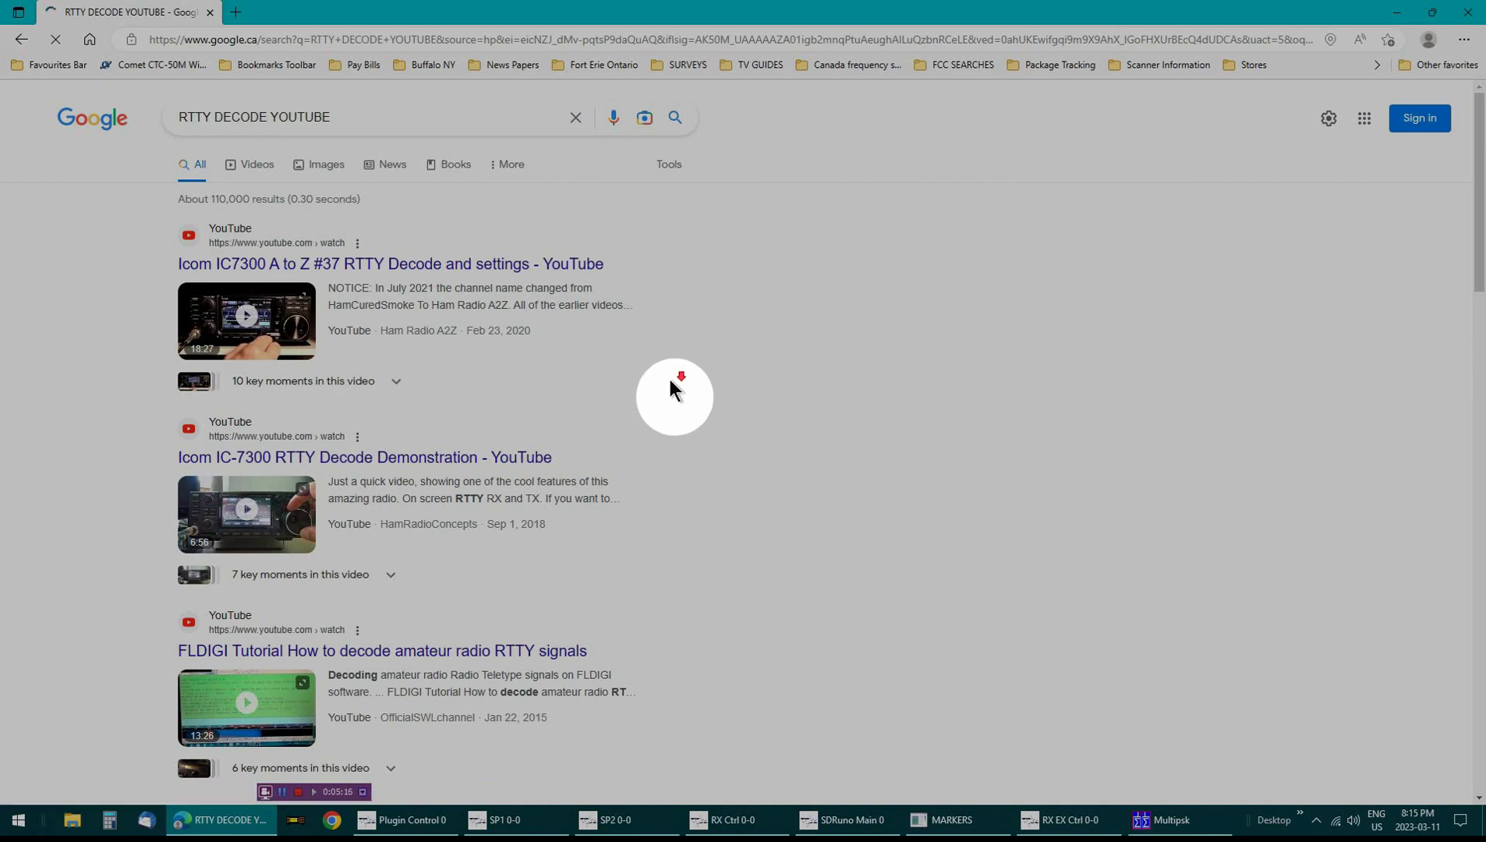
scroll(671, 378, "down", 2)
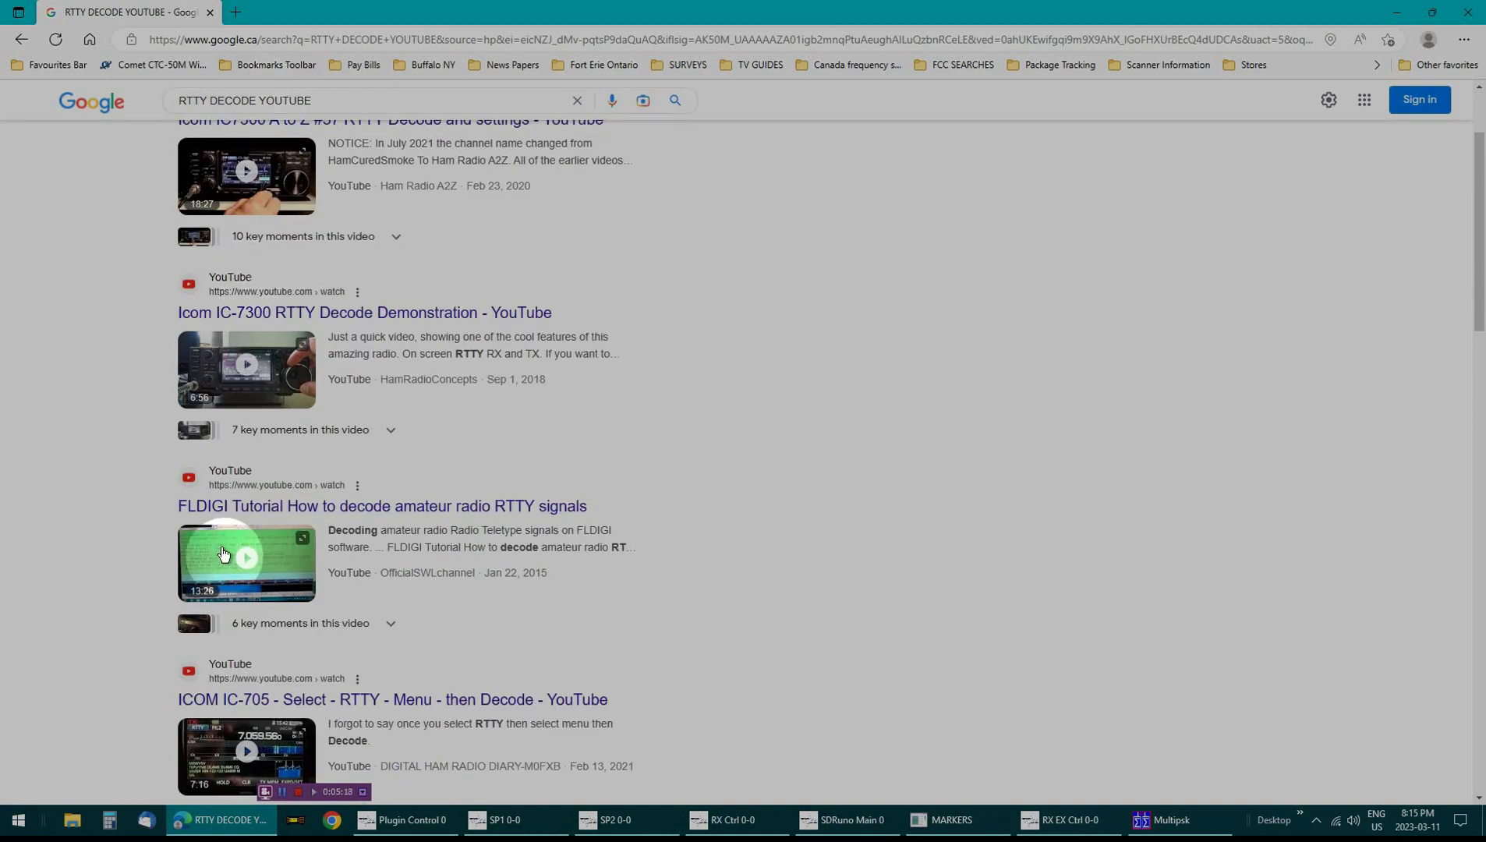
scroll(784, 464, "down", 20)
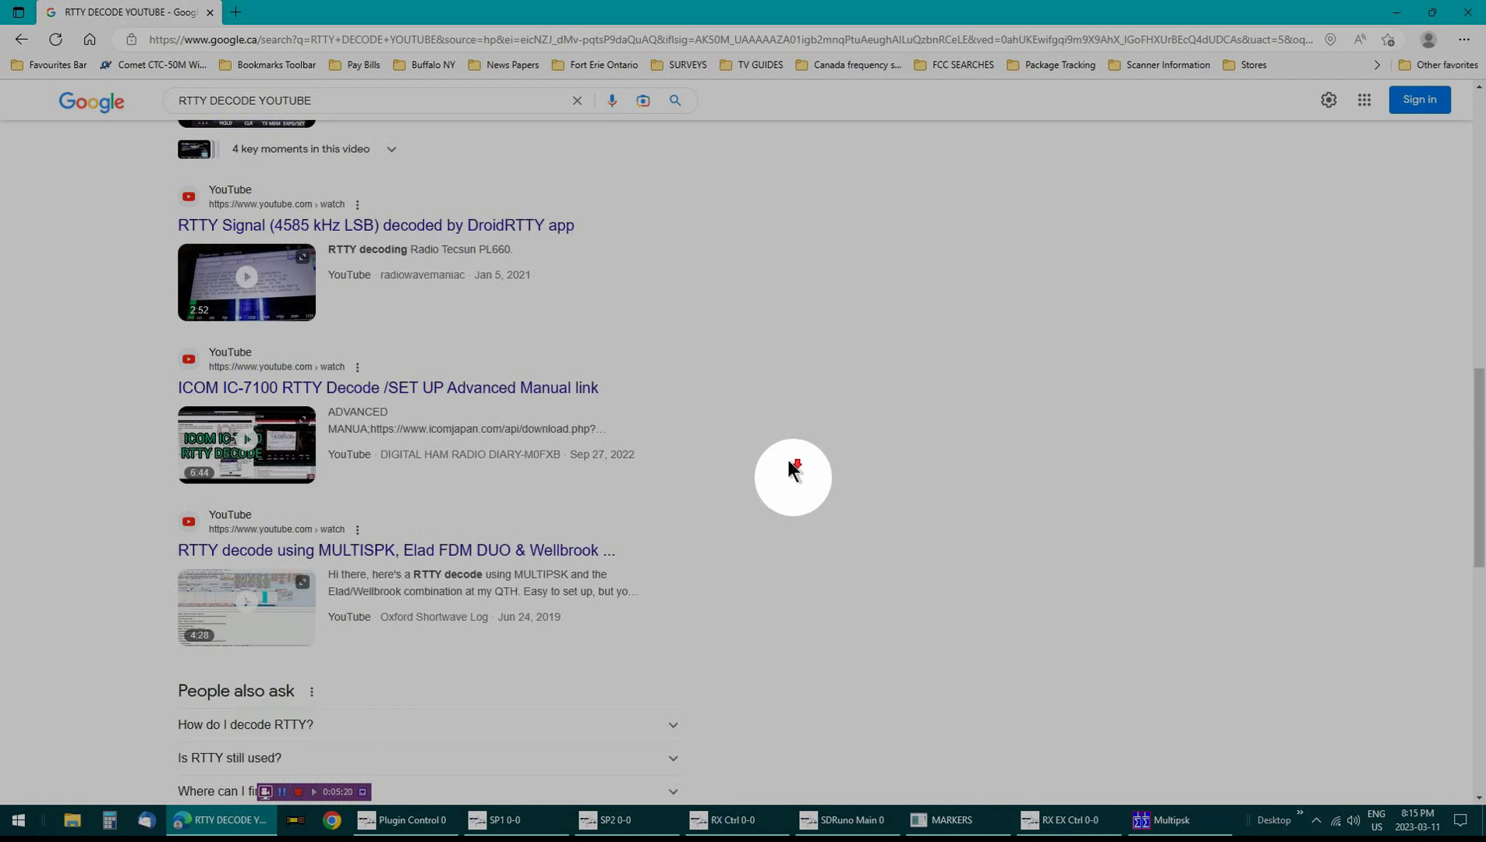
scroll(874, 378, "up", 20)
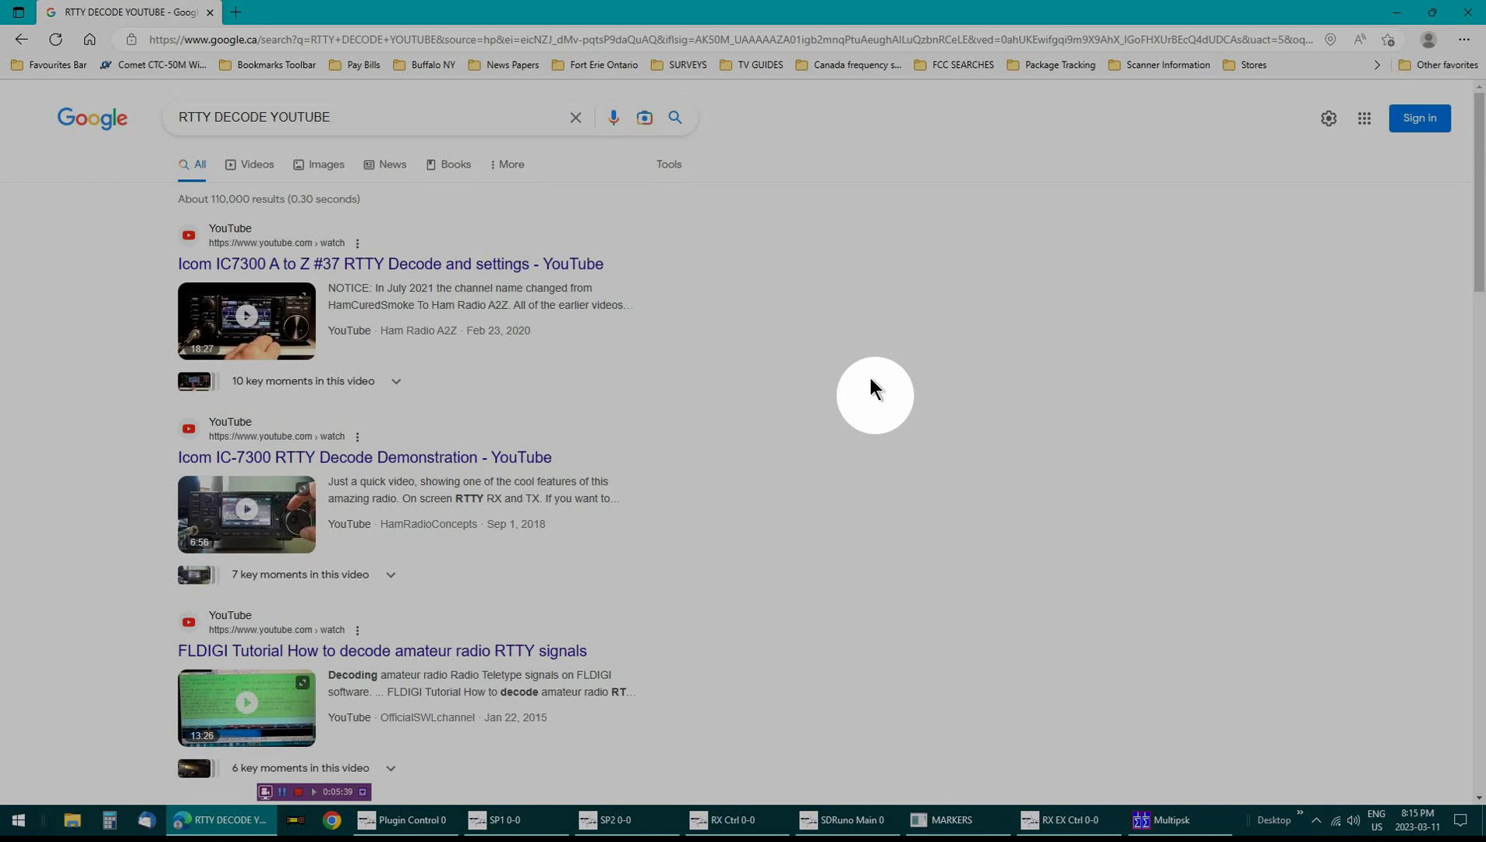
Step: Replace the query with 'SSTV DECODE YOUTUBE', search, and scroll through the results
left_click(344, 115)
key("BackSpace")
key("BackSpace")
key("BackSpace")
key("BackSpace")
key("BackSpace")
key("BackSpace")
key("BackSpace")
key("BackSpace")
key("BackSpace")
key("BackSpace")
key("BackSpace")
key("BackSpace")
key("BackSpace")
key("BackSpace")
key("BackSpace")
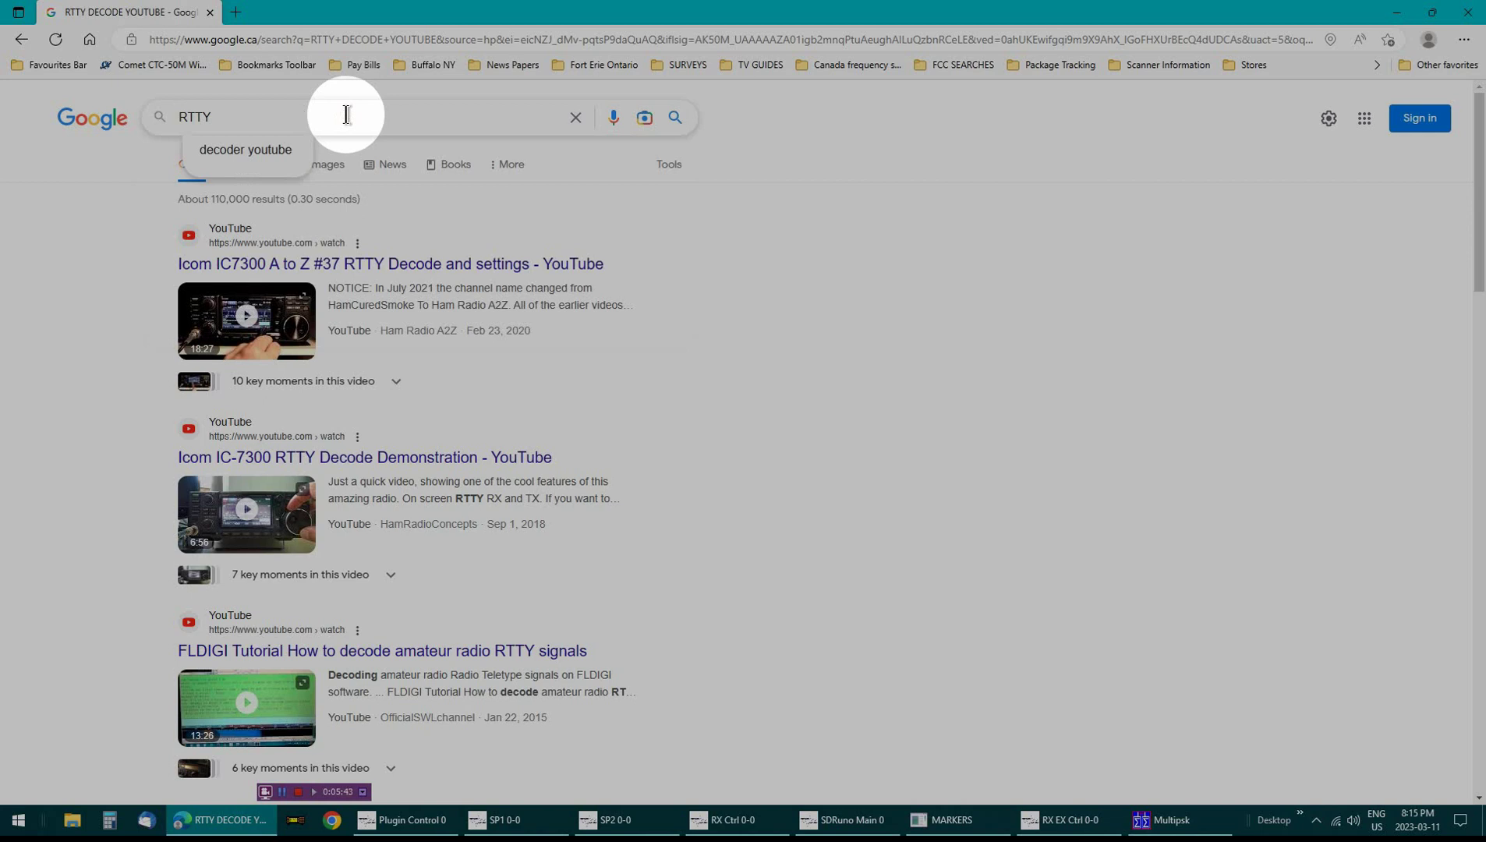
key("BackSpace")
key("BackSpace")
key("BackSpace")
key("BackSpace")
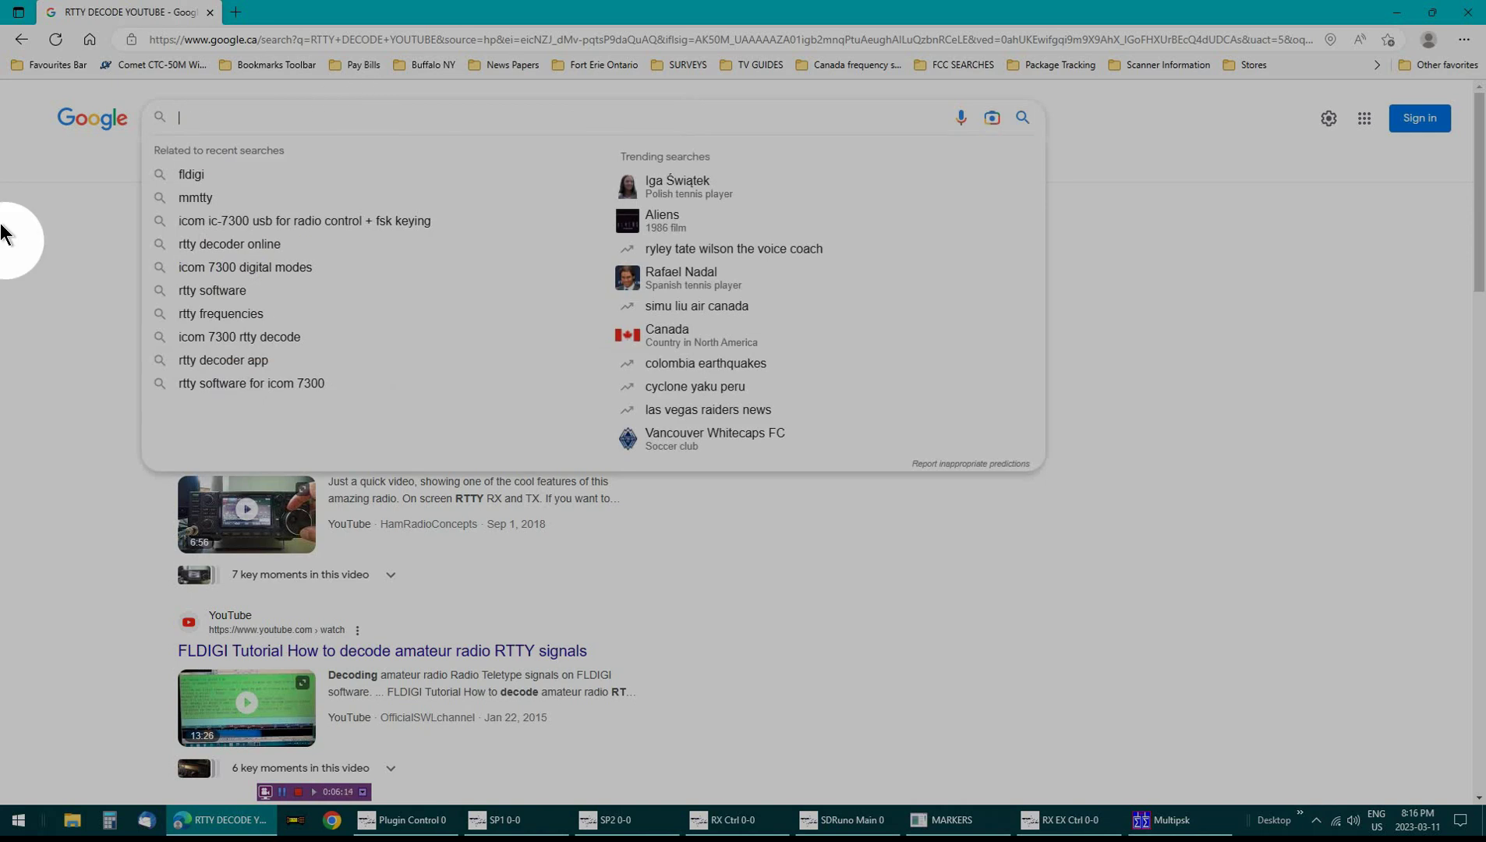
type("SS")
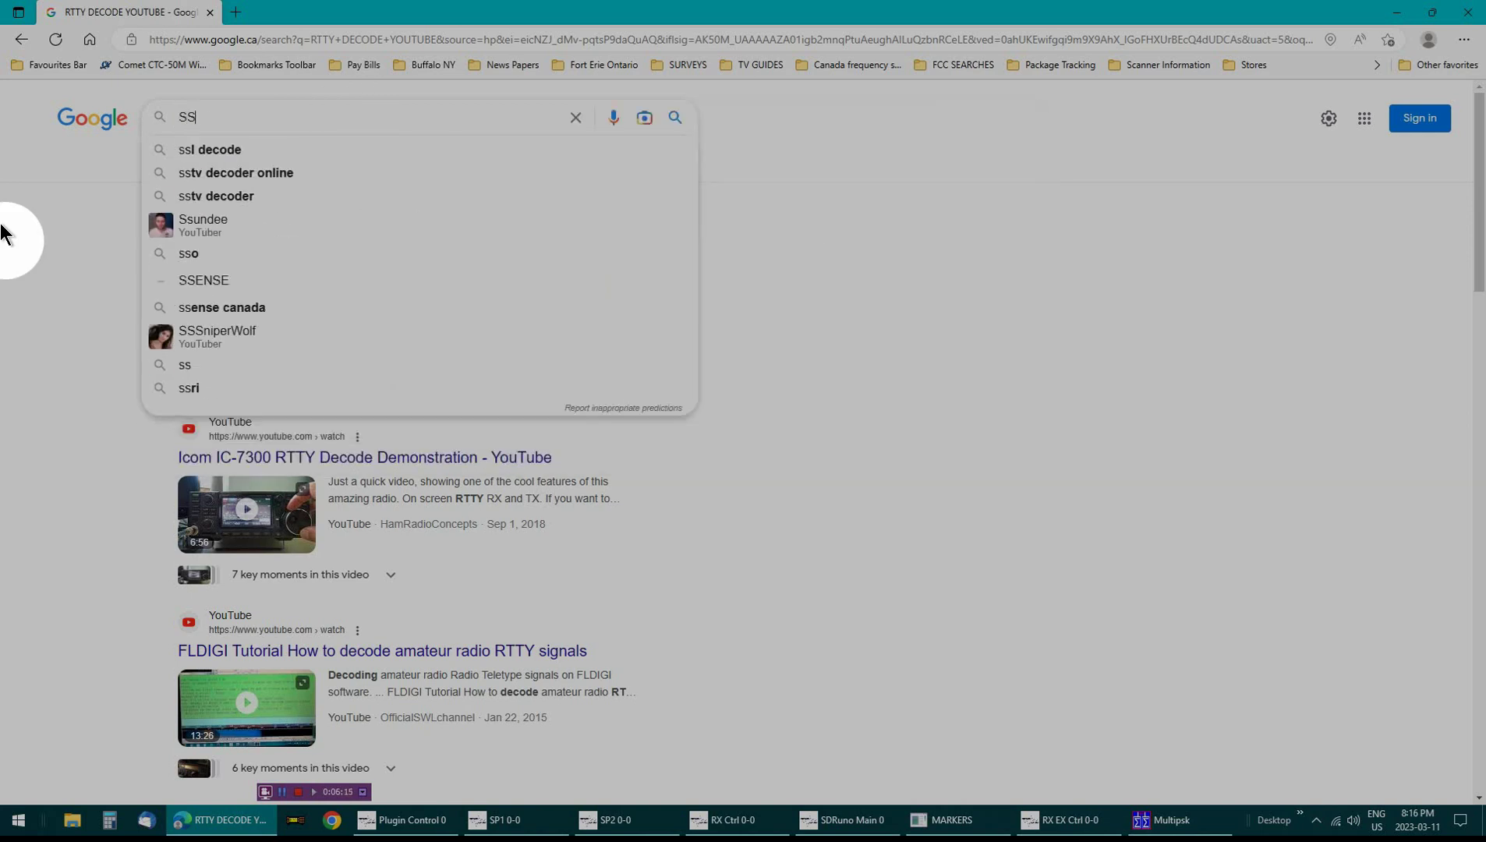
type("TV DEC")
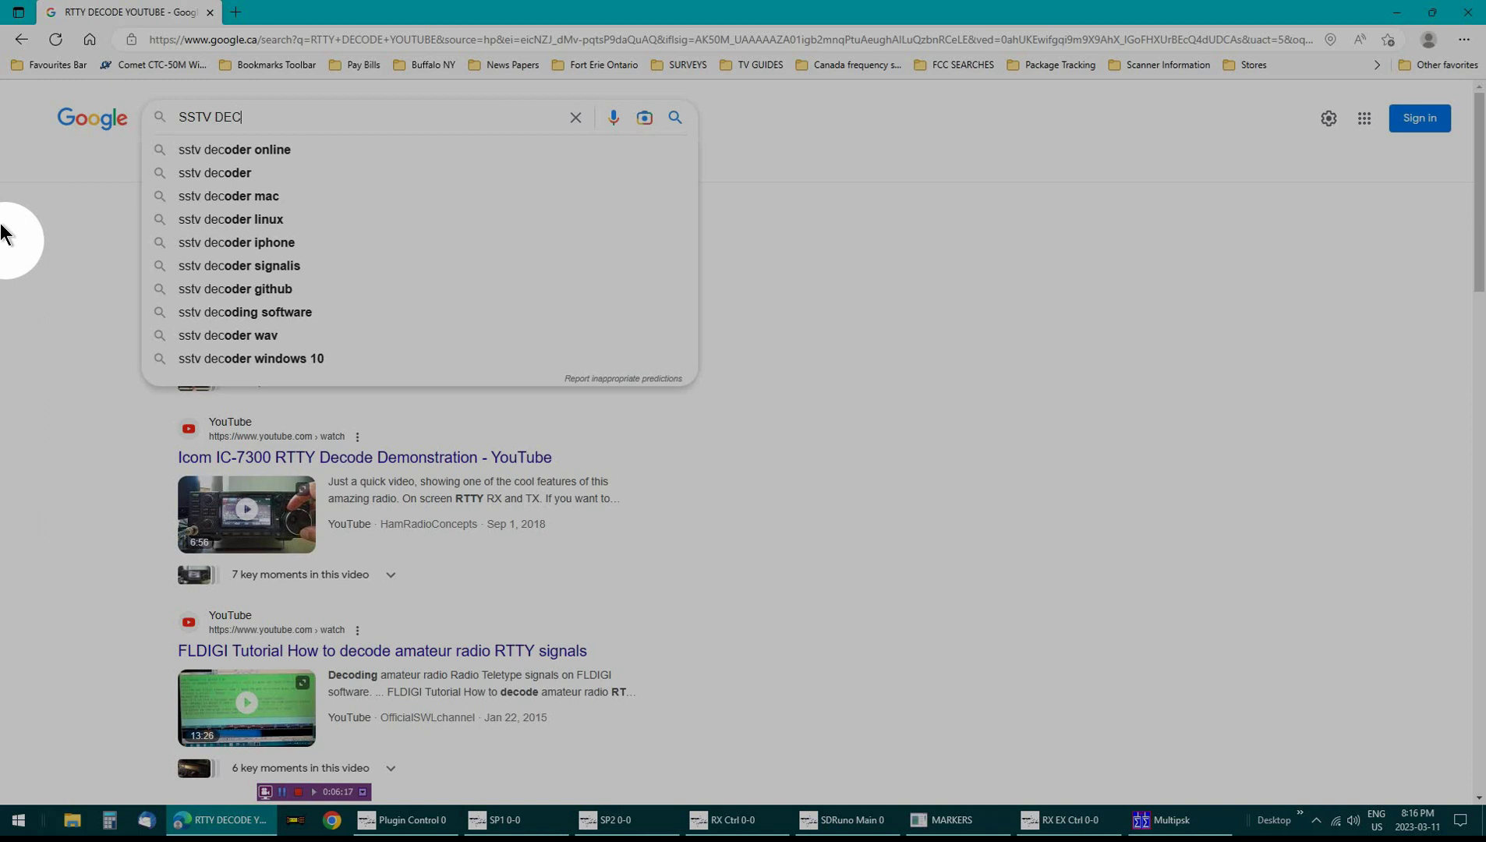
type("ODE Y")
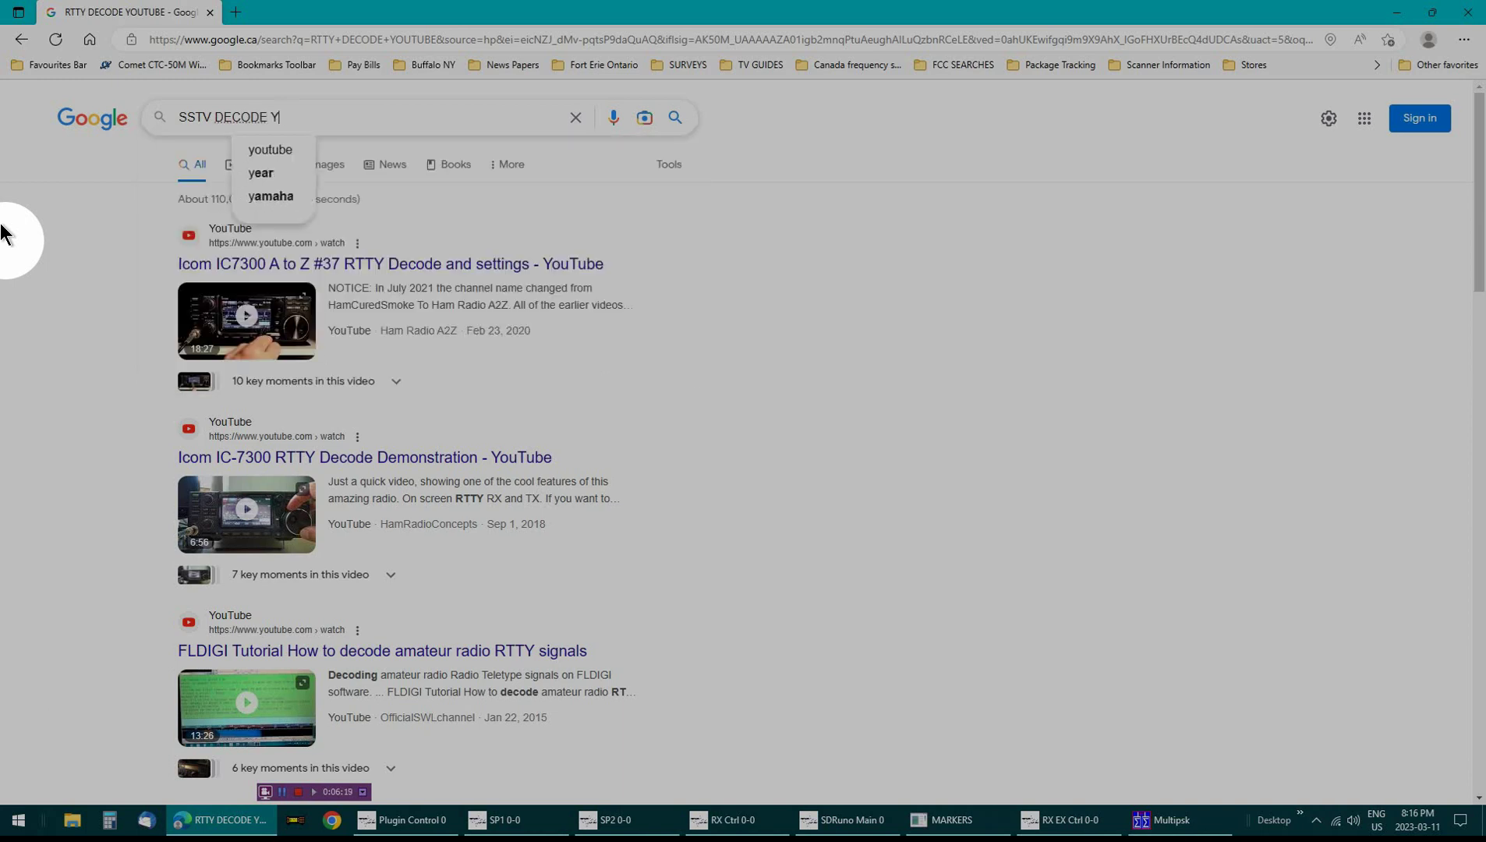
type("OUTUBE")
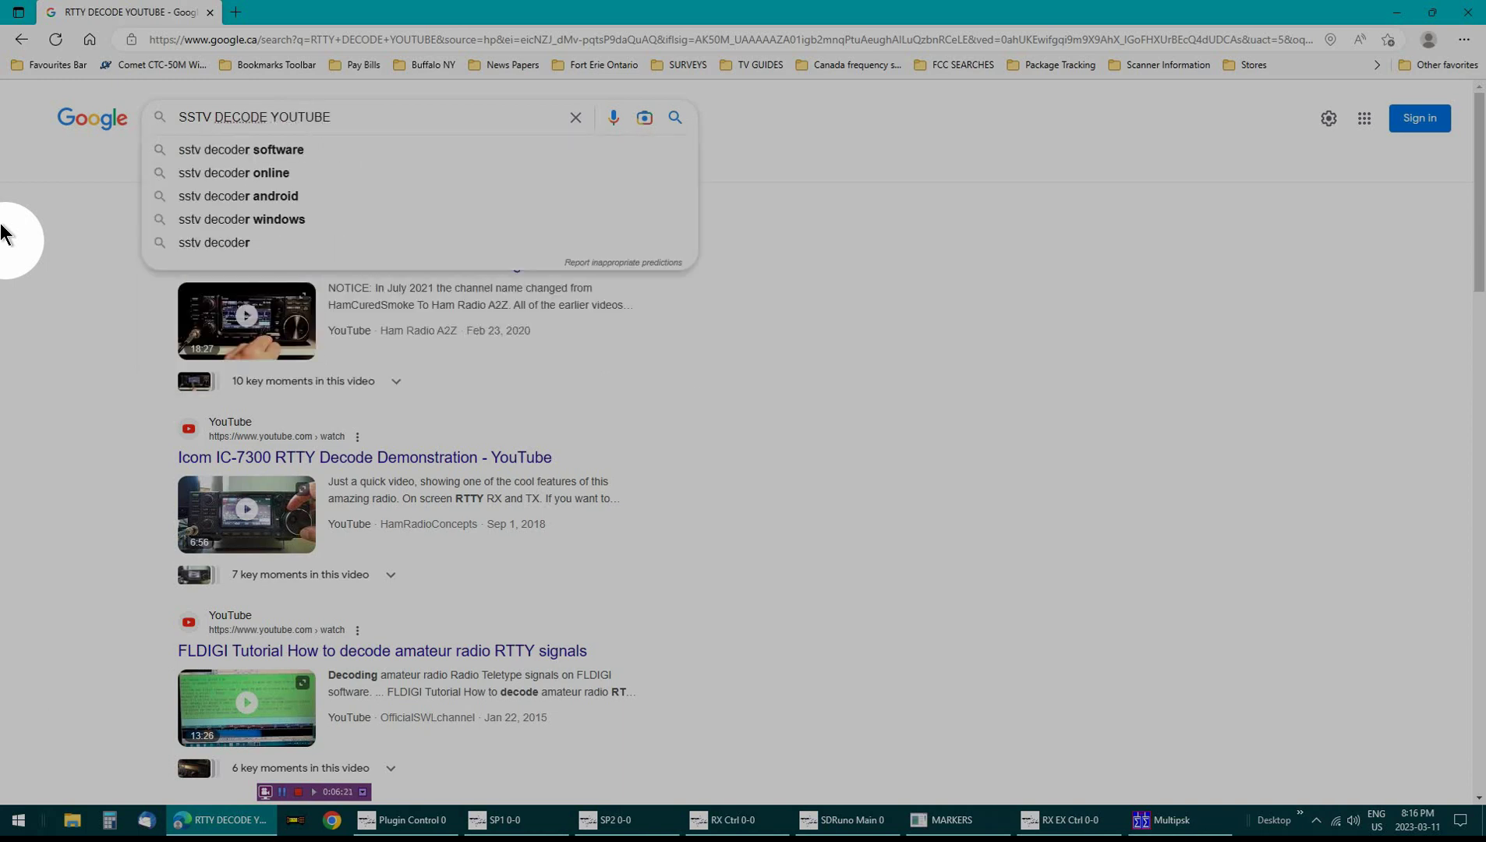
key("Return")
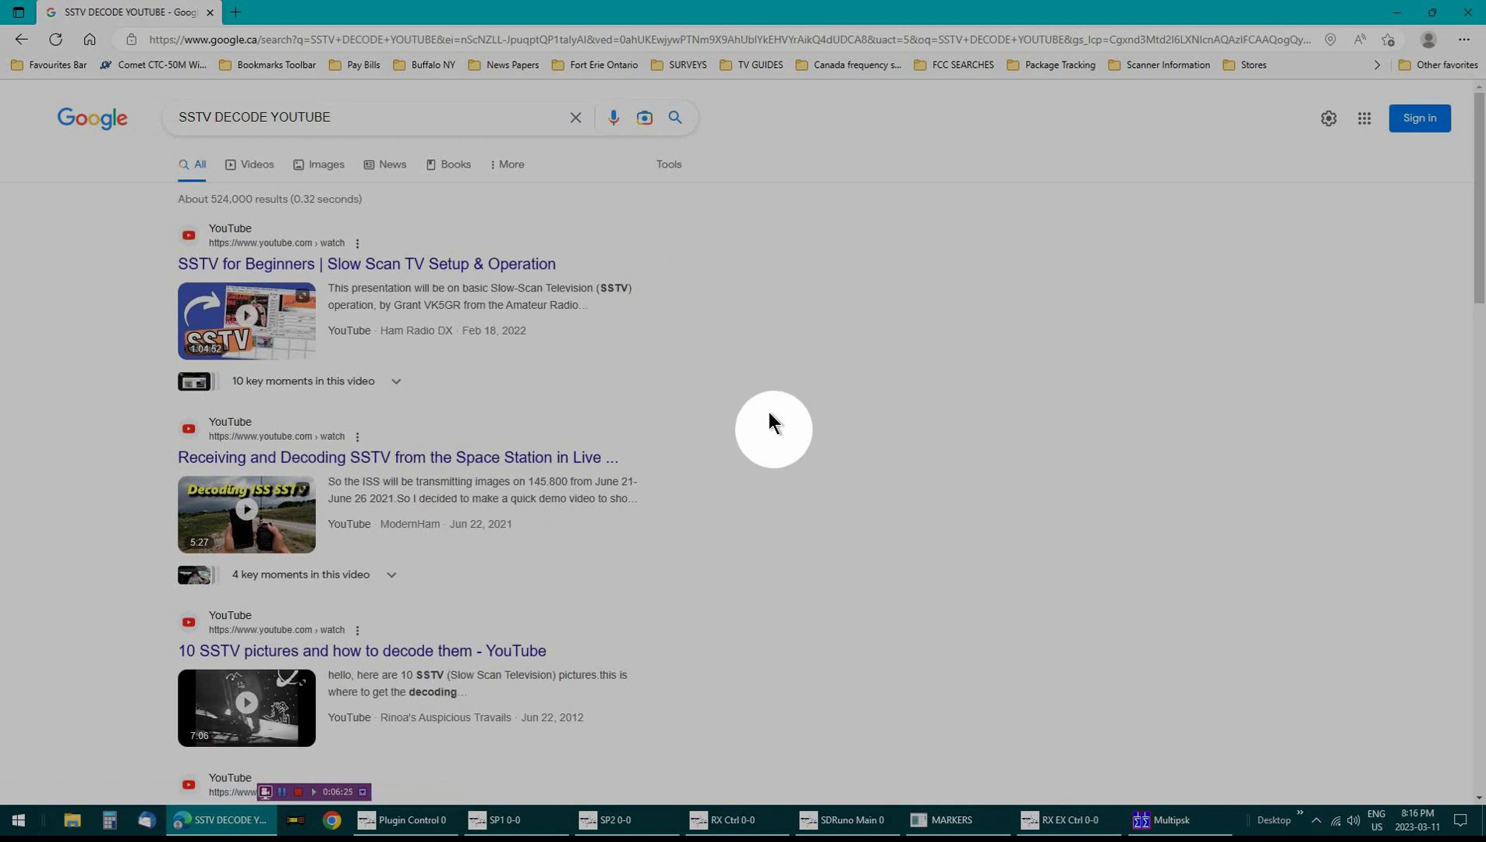
scroll(770, 414, "down", 7)
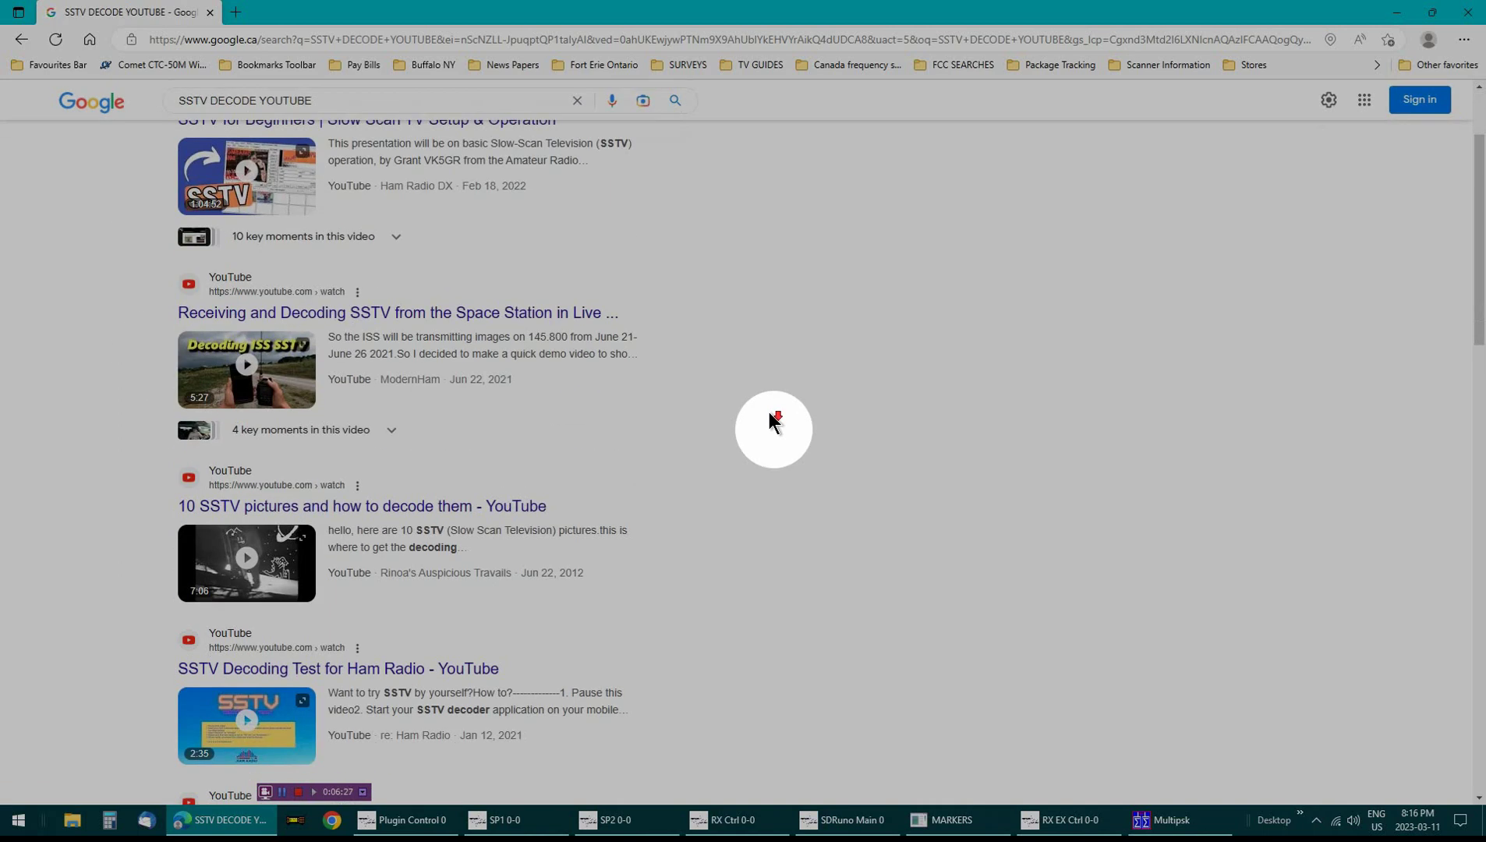
scroll(769, 421, "down", 9)
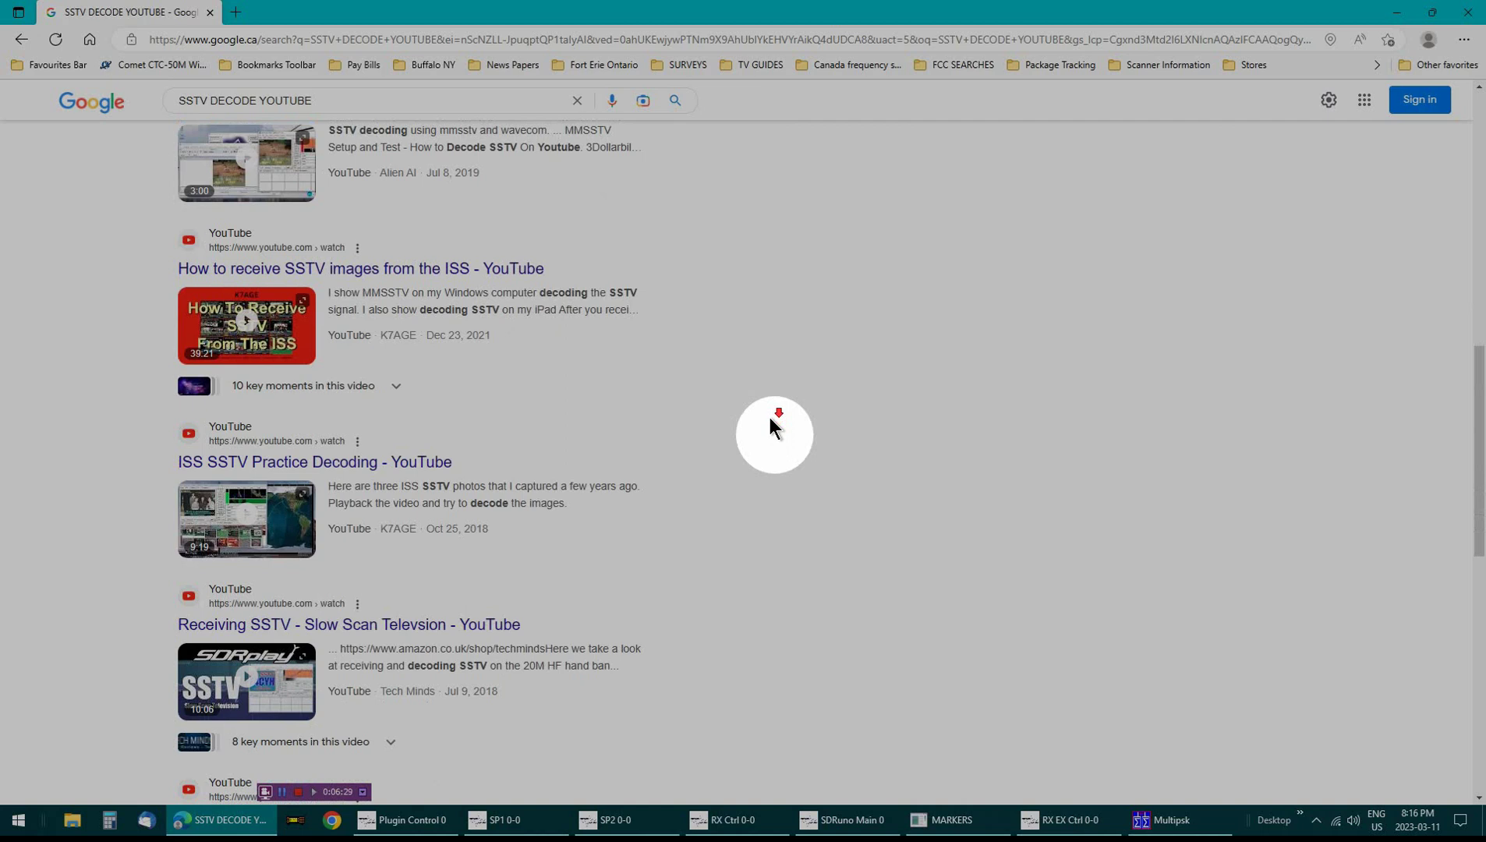
scroll(770, 421, "down", 3)
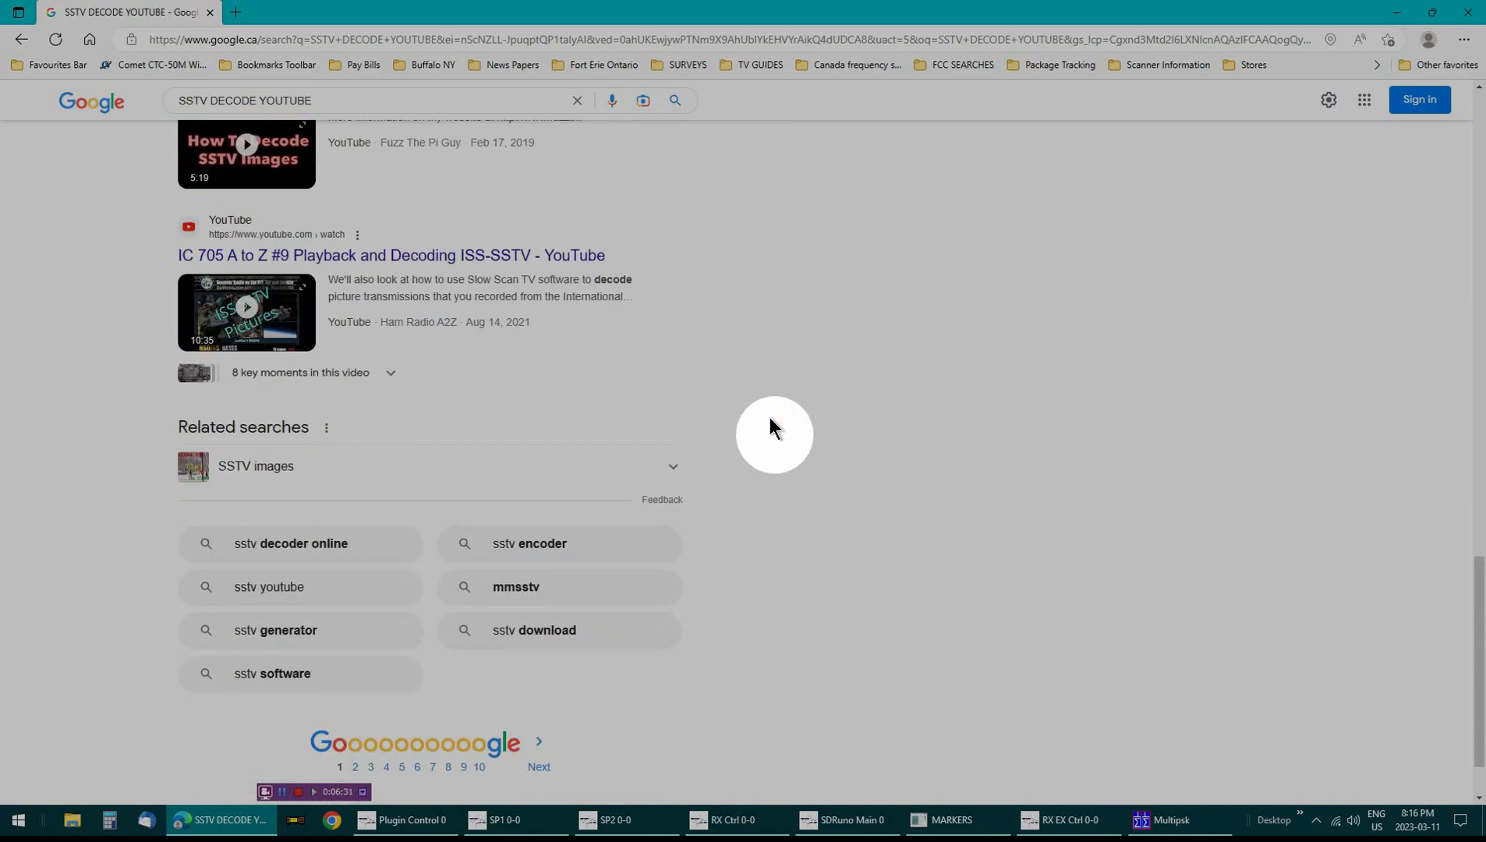
scroll(769, 421, "up", 8)
scroll(769, 421, "up", 12)
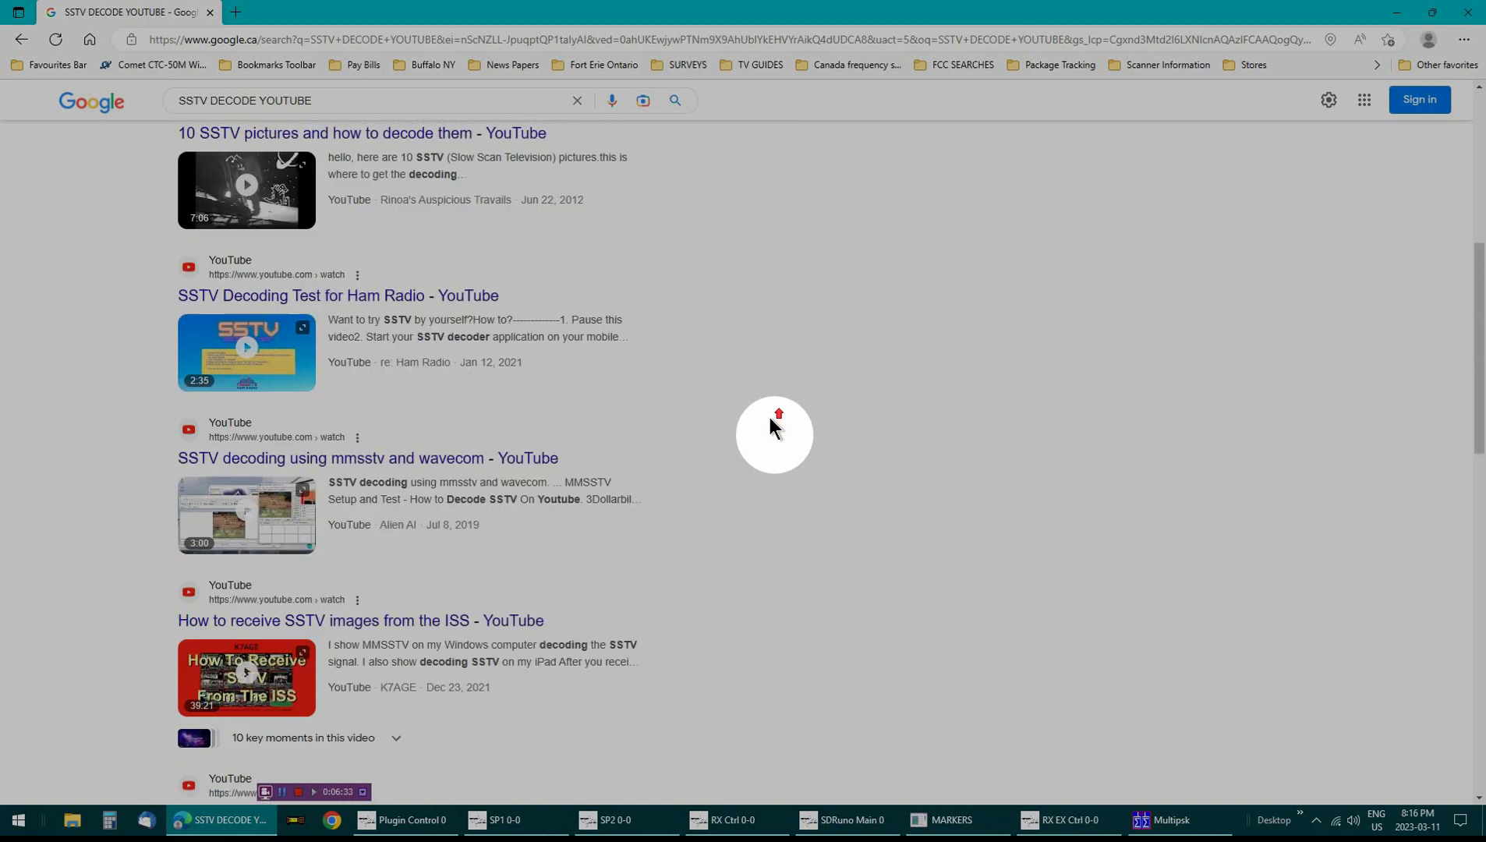
scroll(771, 421, "up", 1)
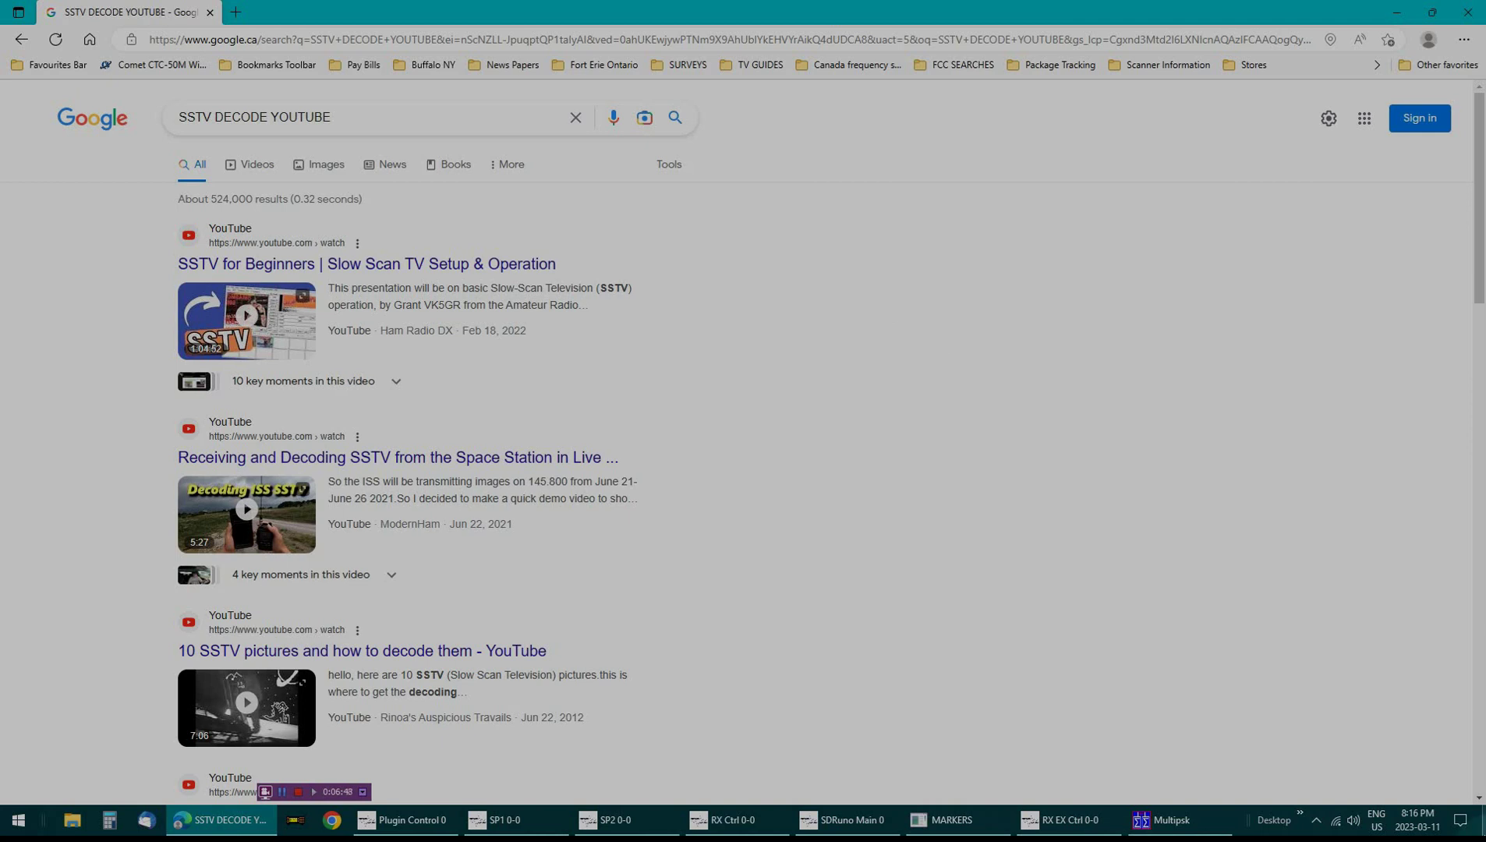
left_click(1483, 822)
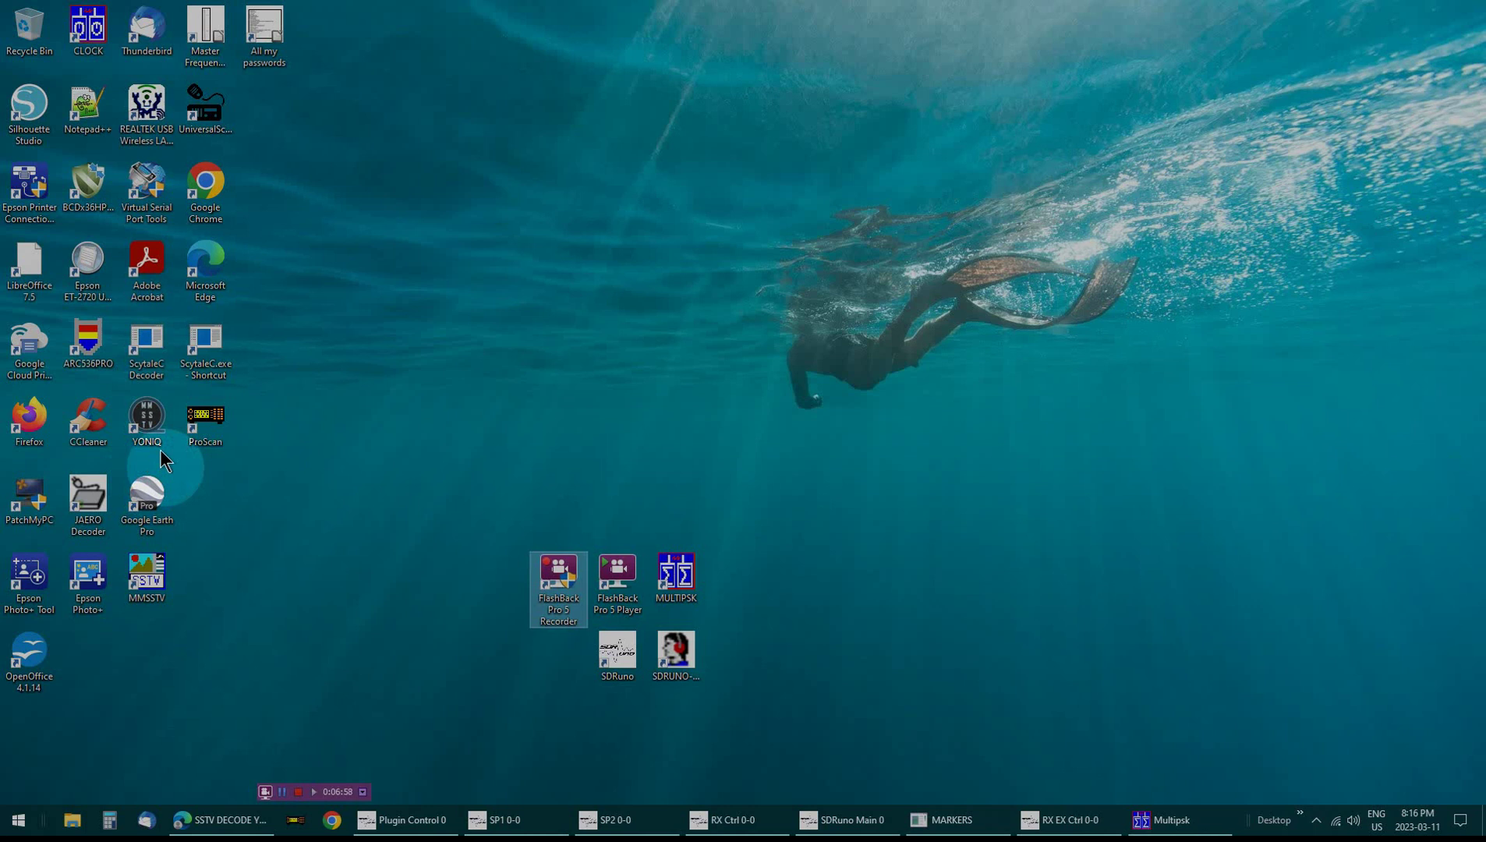
left_click(146, 584)
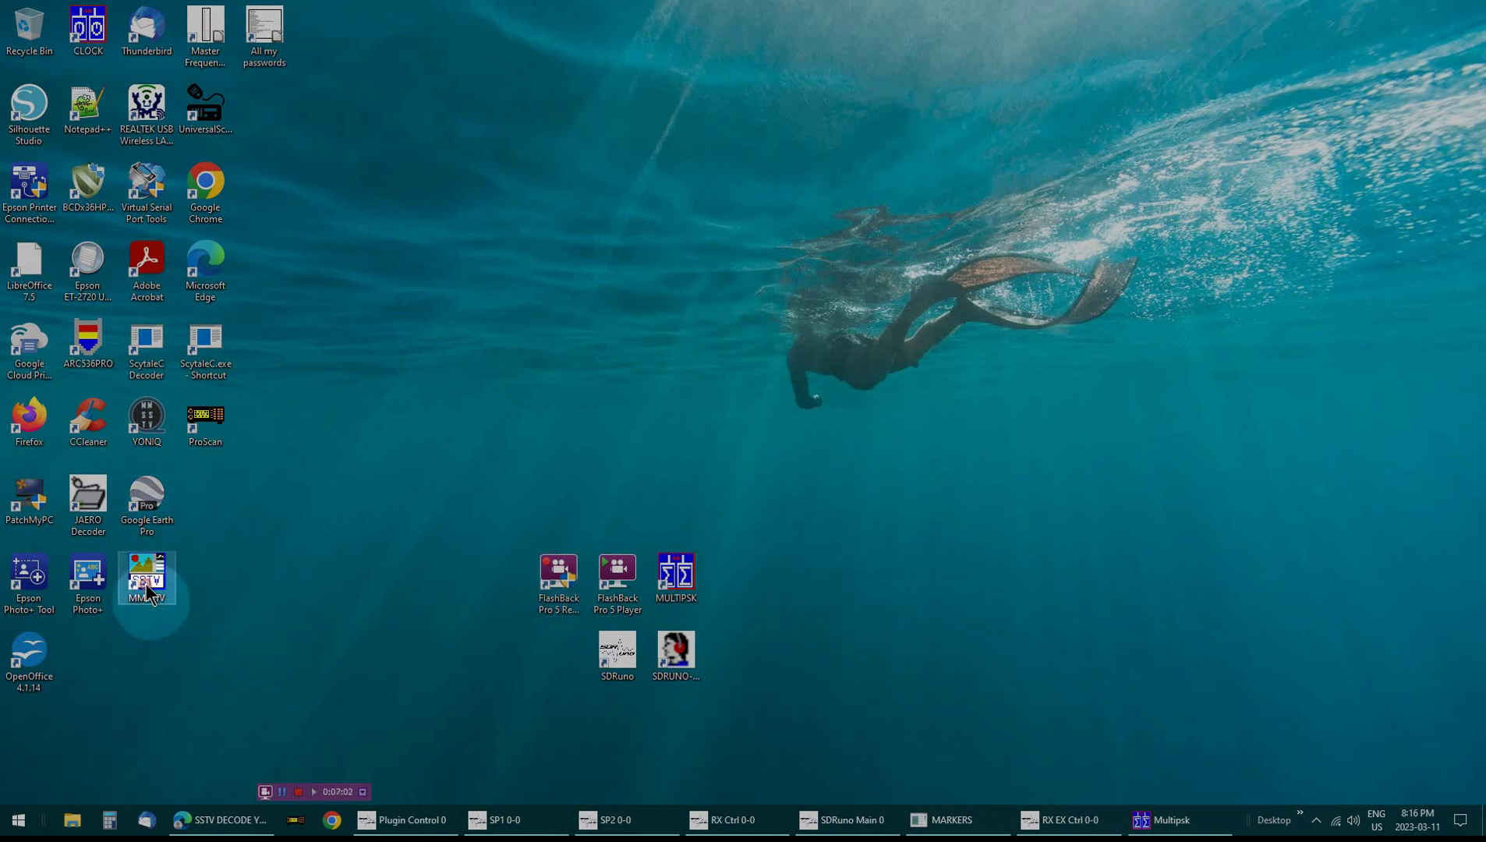
double_click(147, 584)
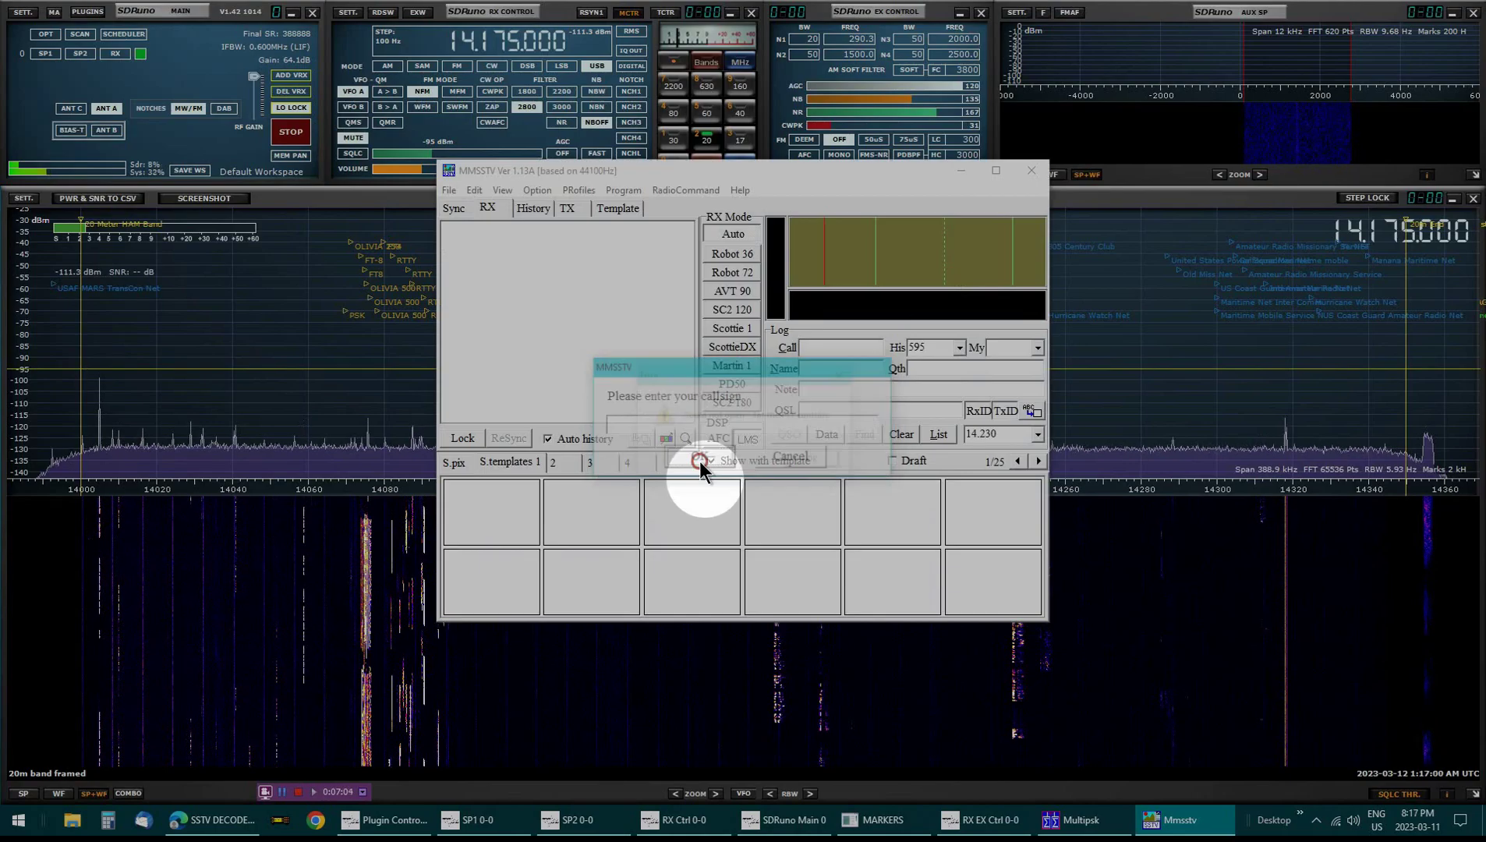
left_click(830, 469)
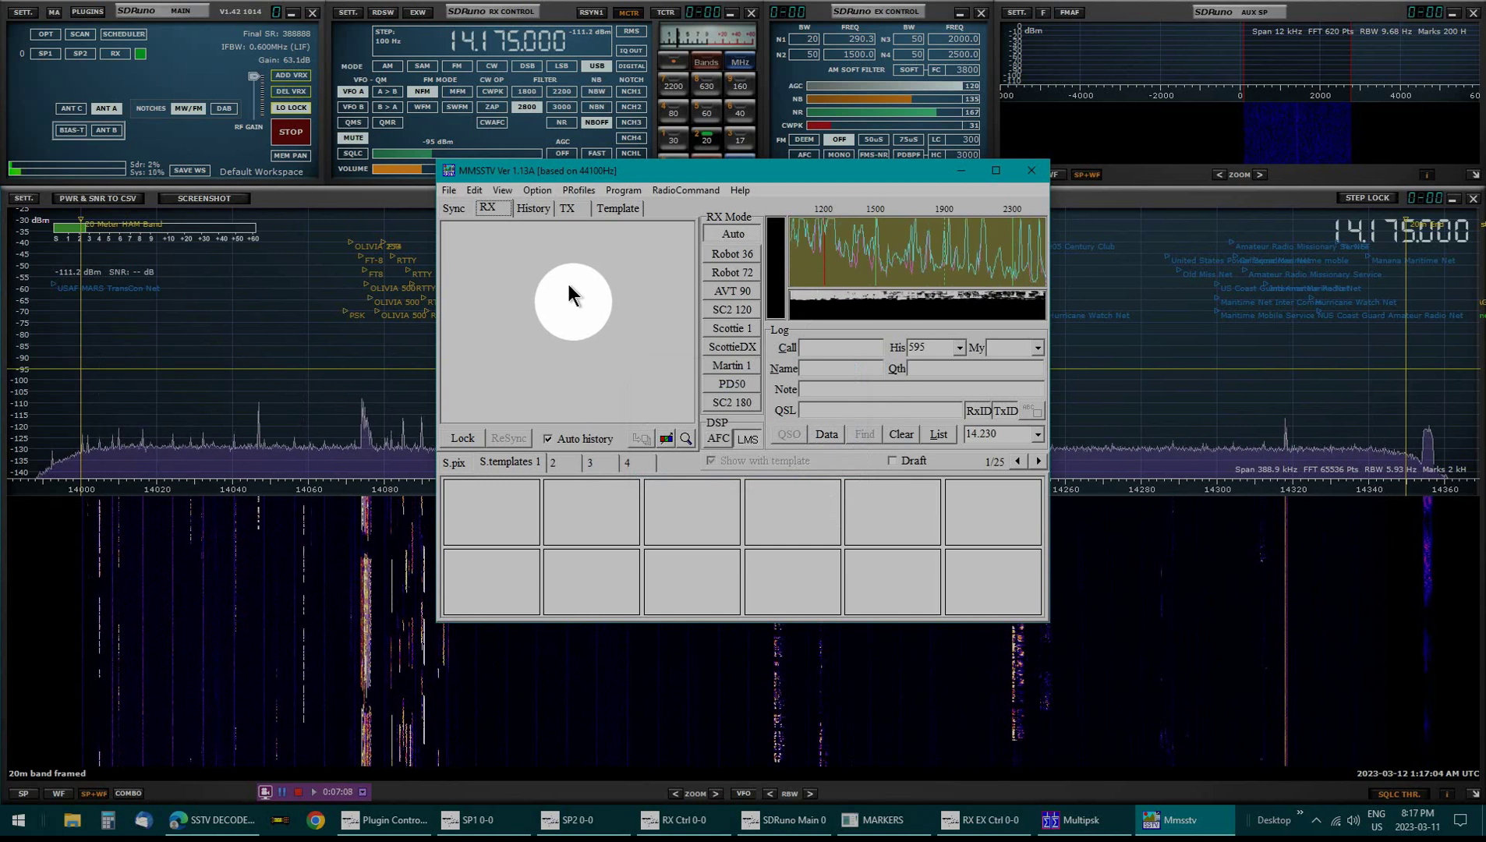
left_click(1037, 178)
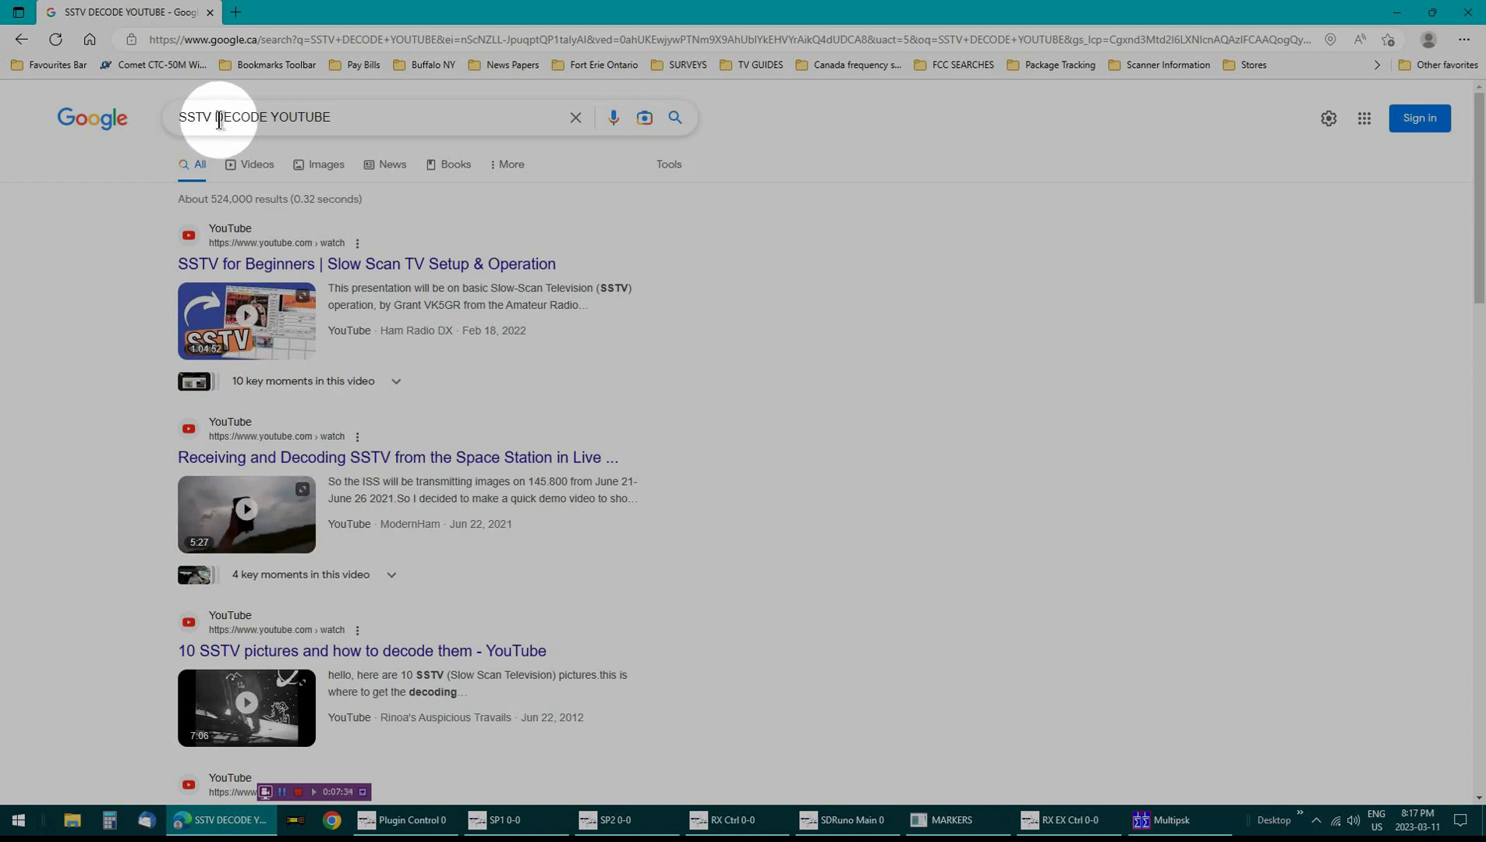
Step: Scroll down and back up through the SSTV search results
scroll(250, 312, "down", 10)
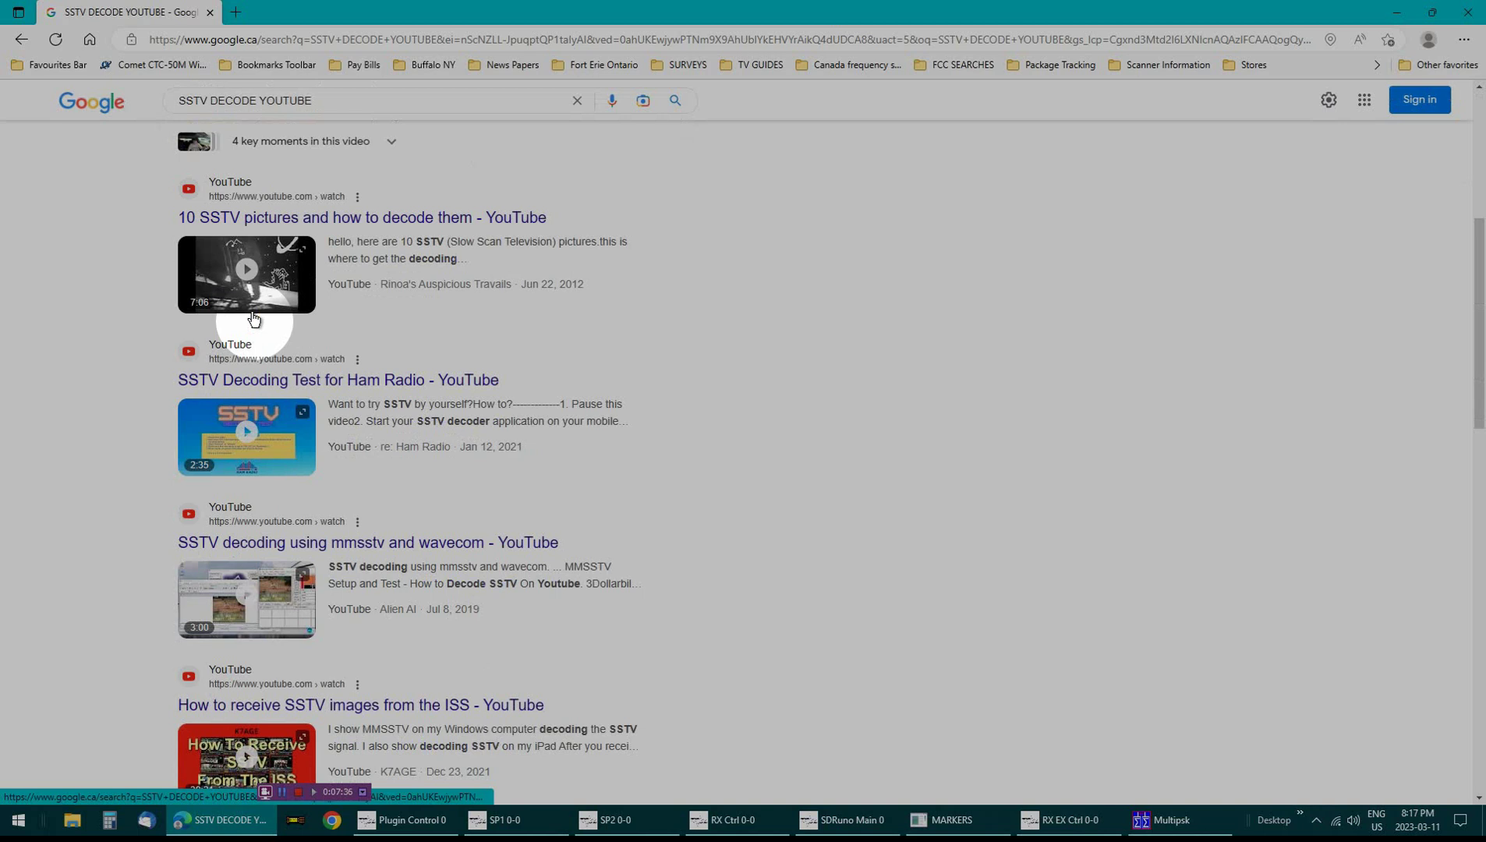
scroll(252, 318, "down", 10)
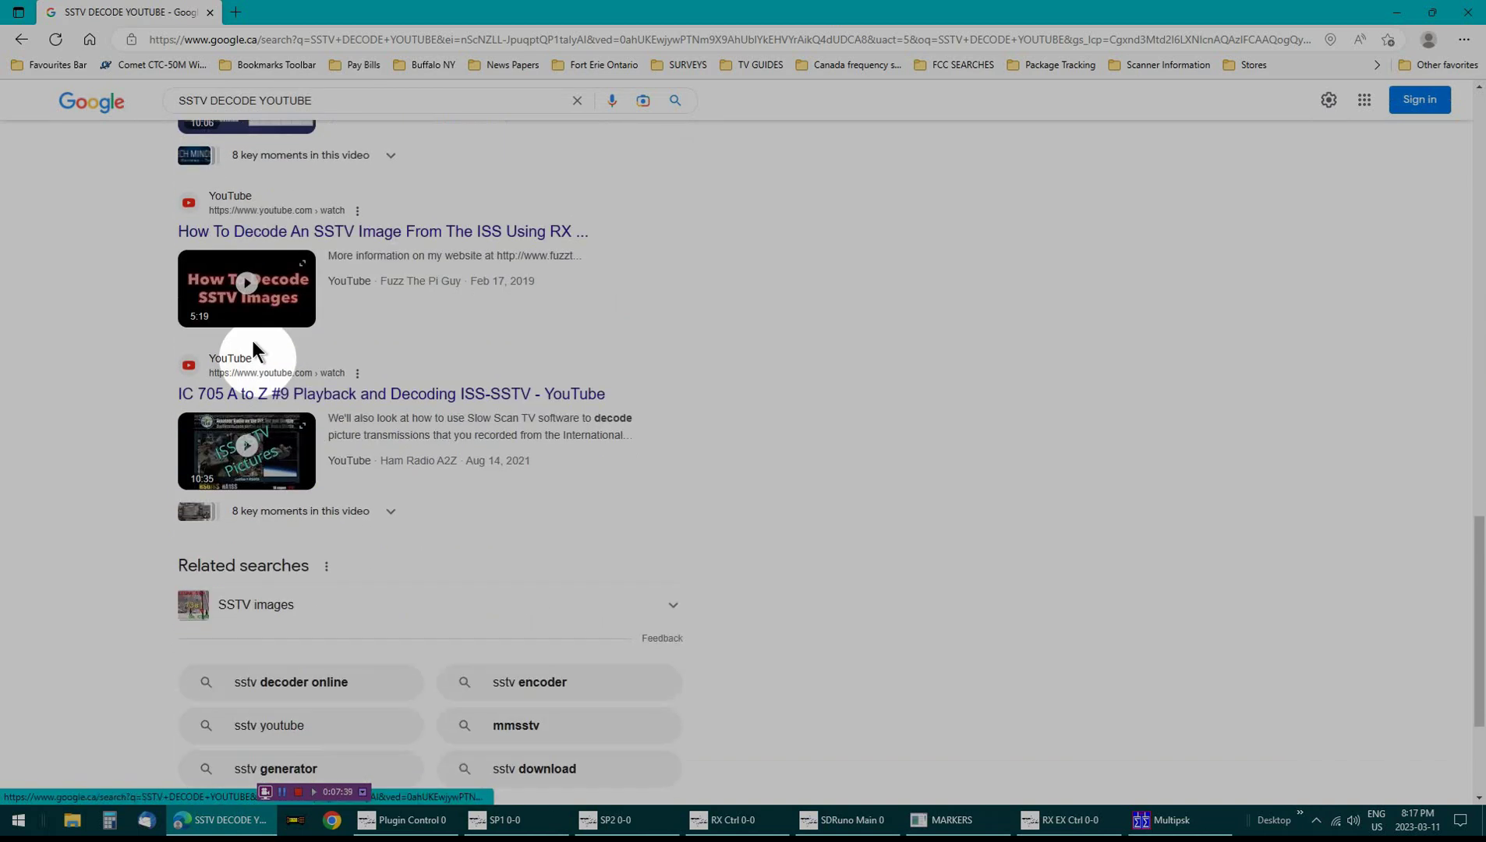
scroll(728, 308, "up", 20)
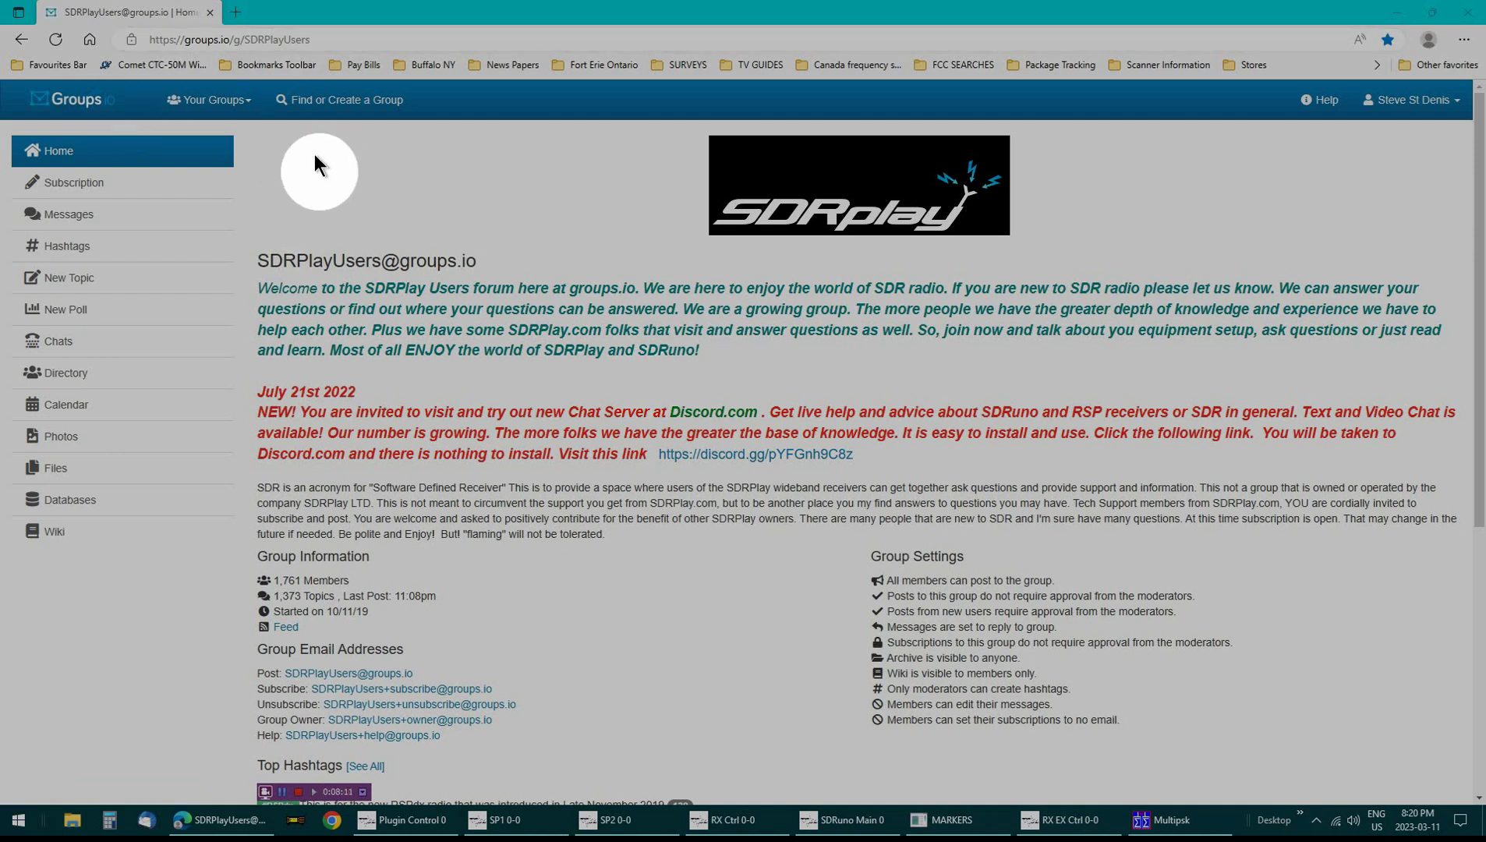
Step: Open the Your Groups dropdown on the SDRPlayUsers home page, scrolling the page around it
scroll(328, 173, "down", 5)
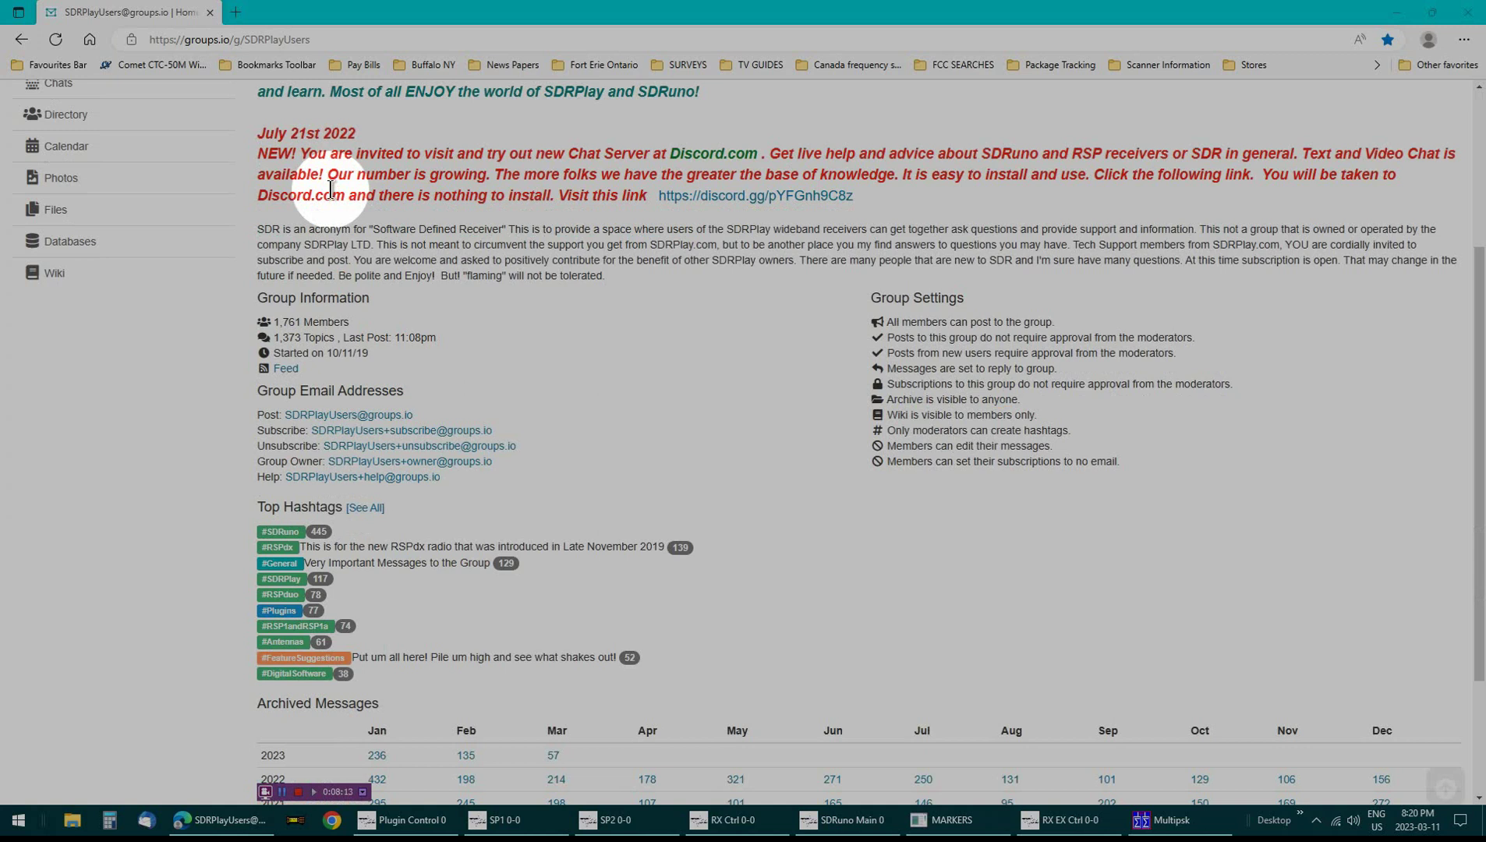
scroll(422, 333, "up", 5)
left_click(209, 100)
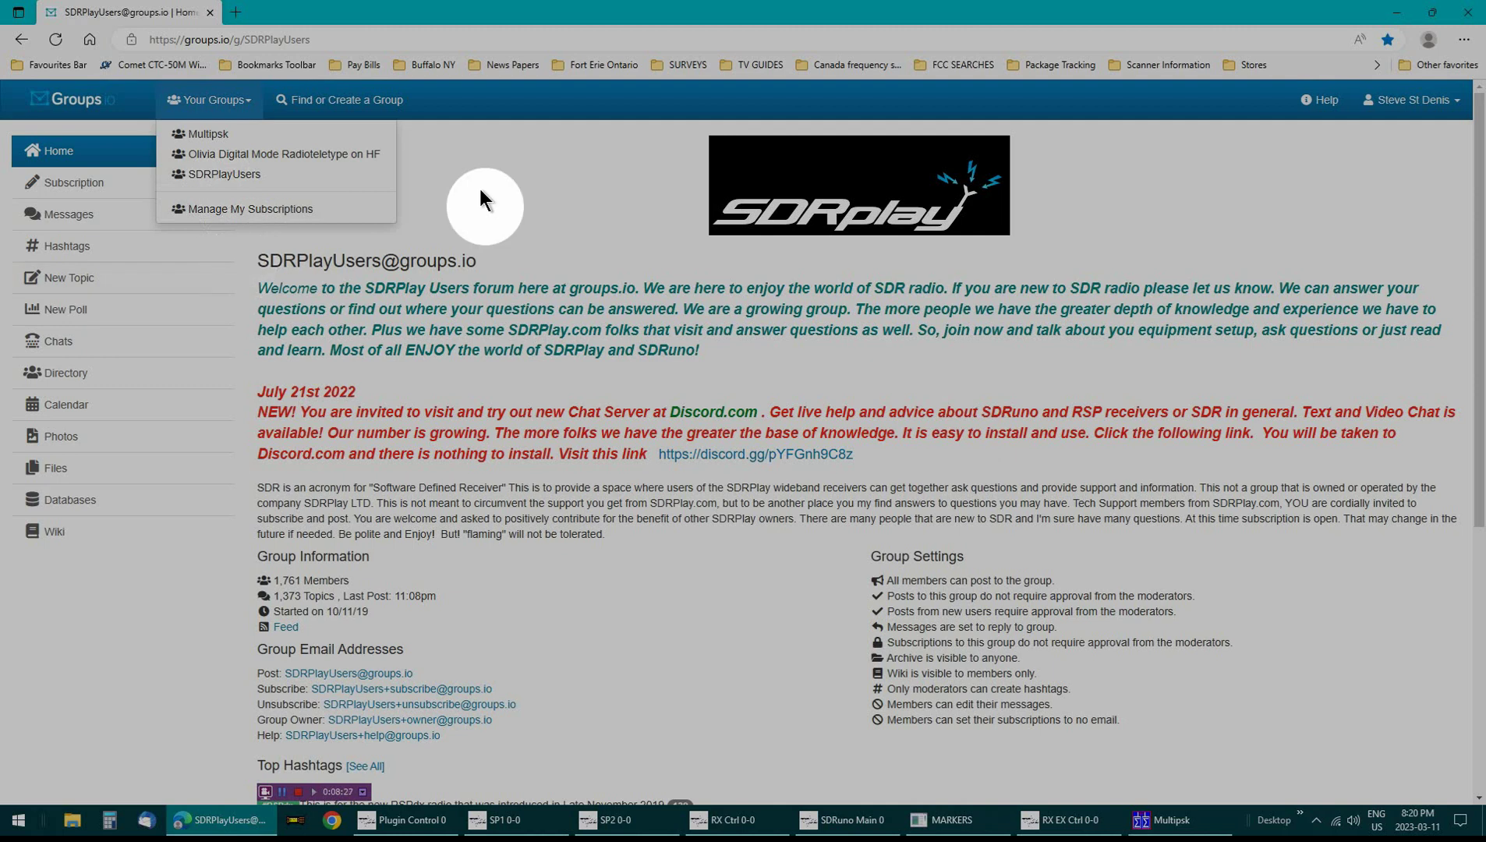
scroll(185, 372, "down", 2)
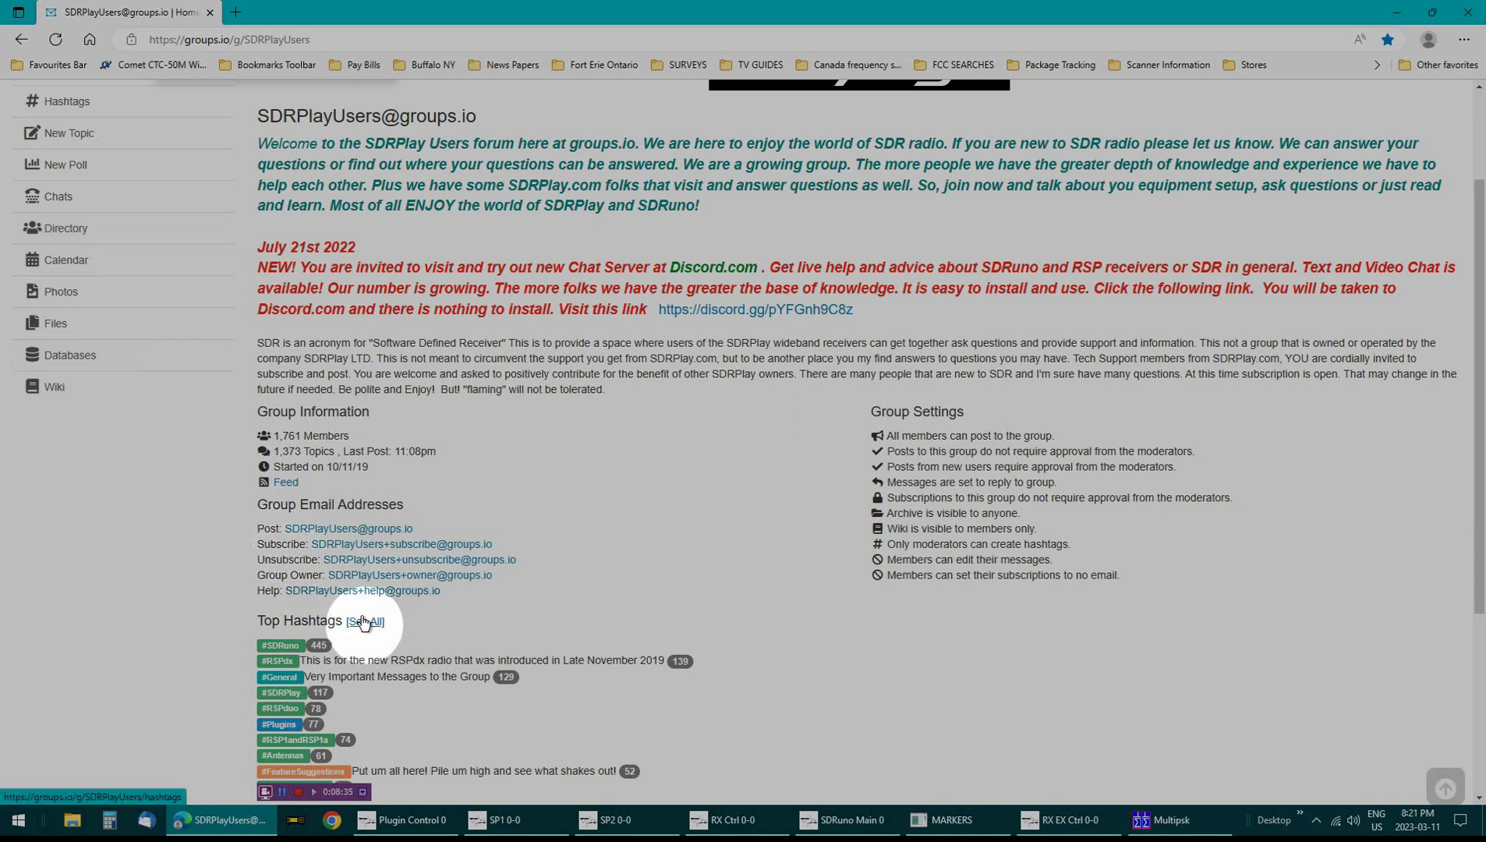
scroll(640, 541, "up", 2)
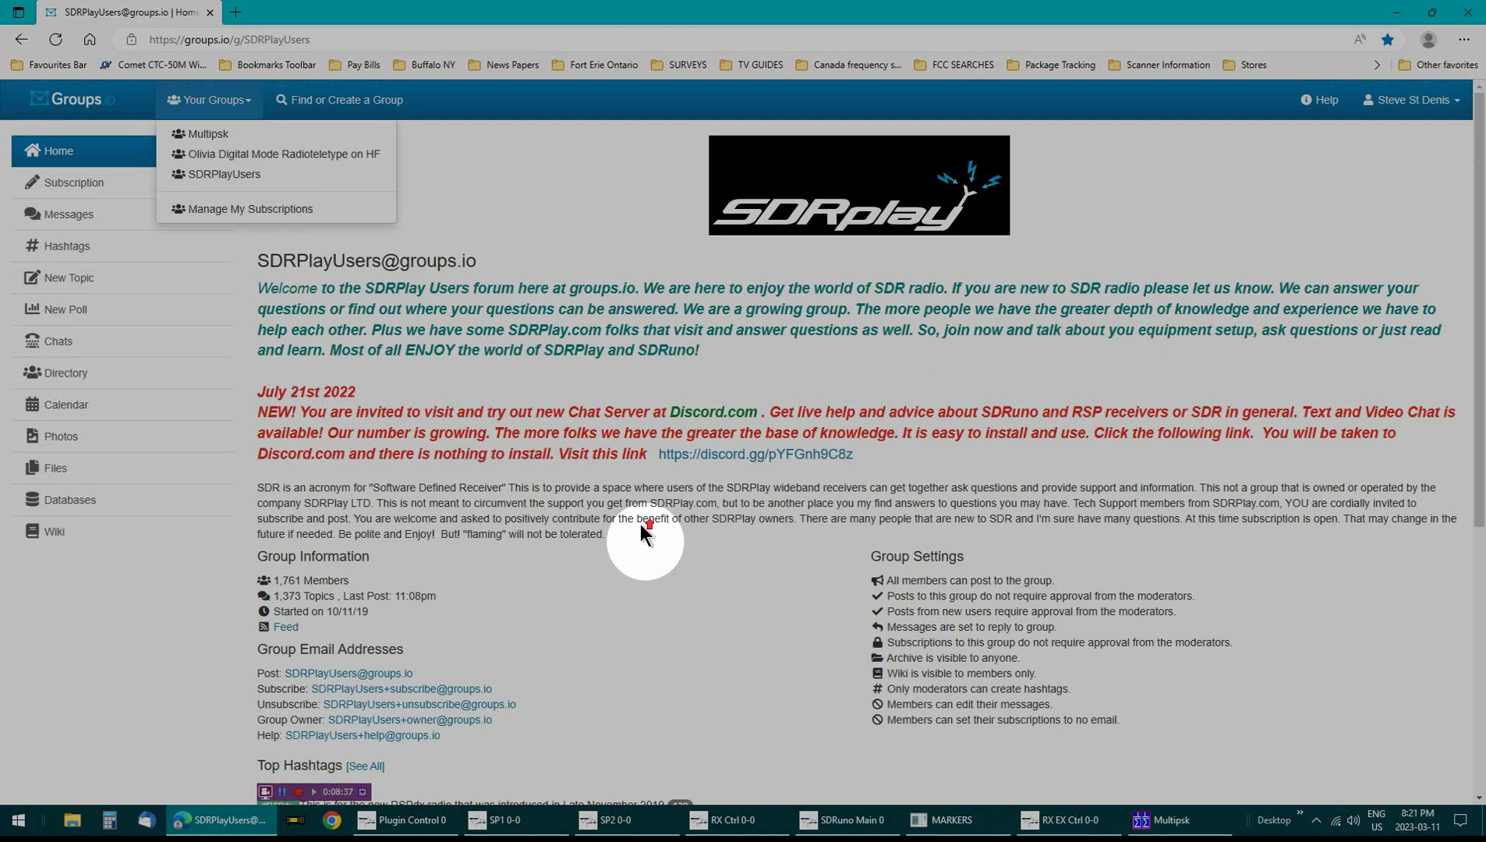
Step: Browse the multipsk group's messages, then go to the Your Groups overview page
left_click(204, 139)
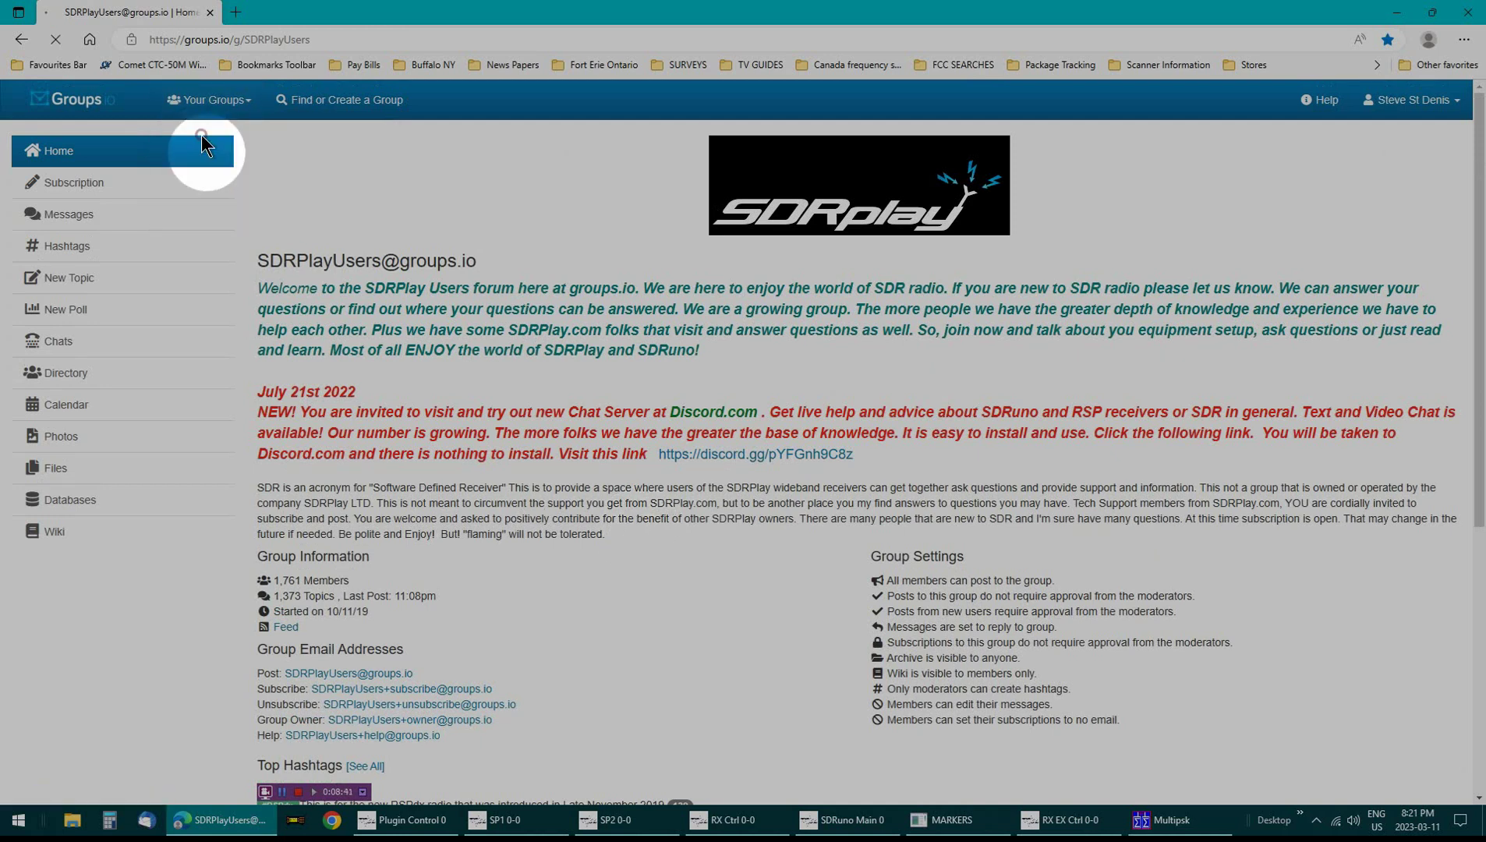
scroll(353, 378, "down", 10)
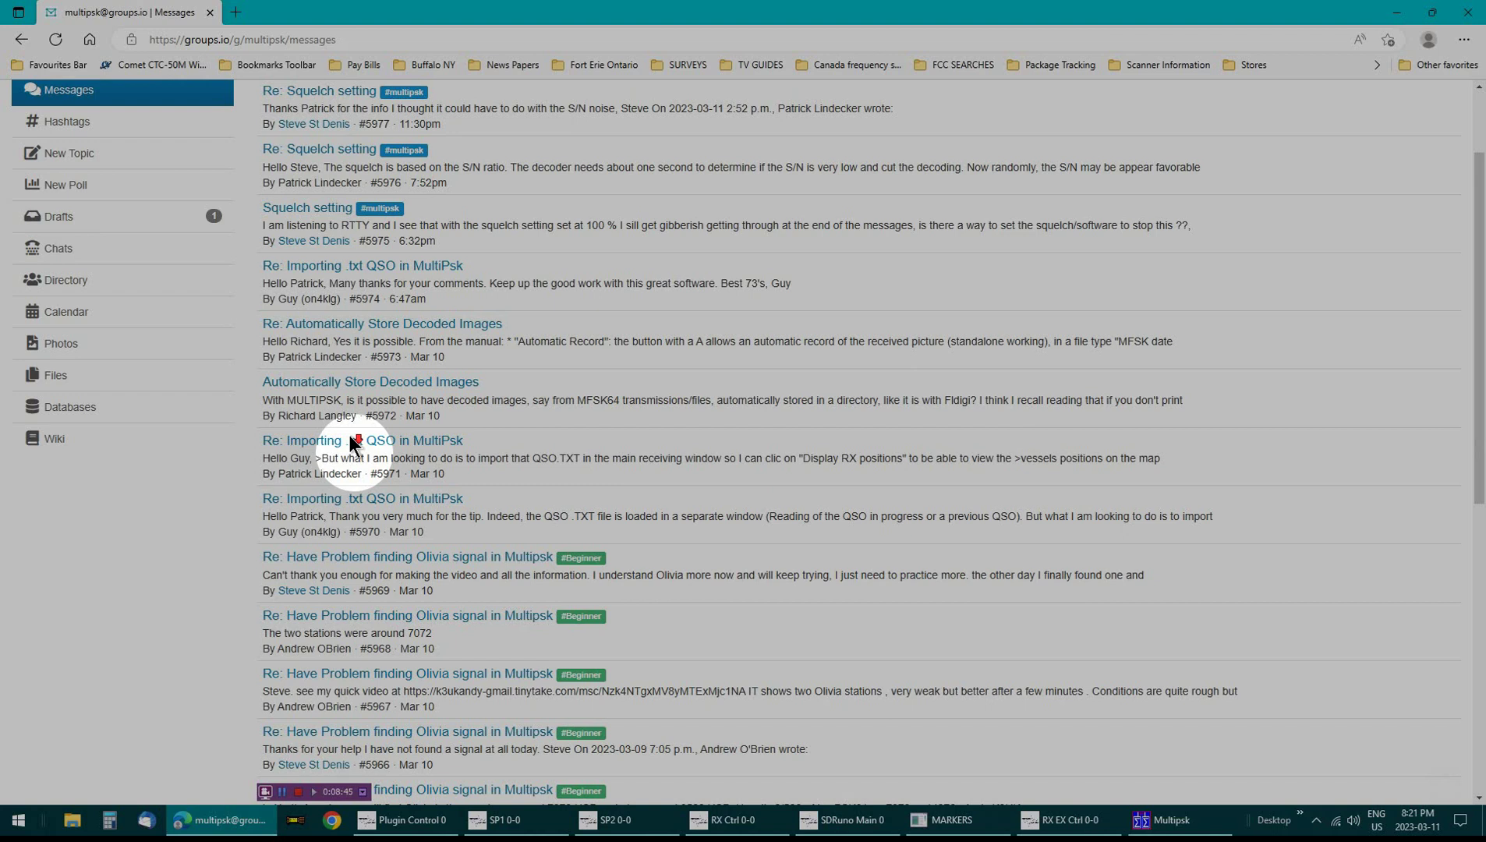
scroll(352, 440, "up", 6)
scroll(352, 440, "up", 5)
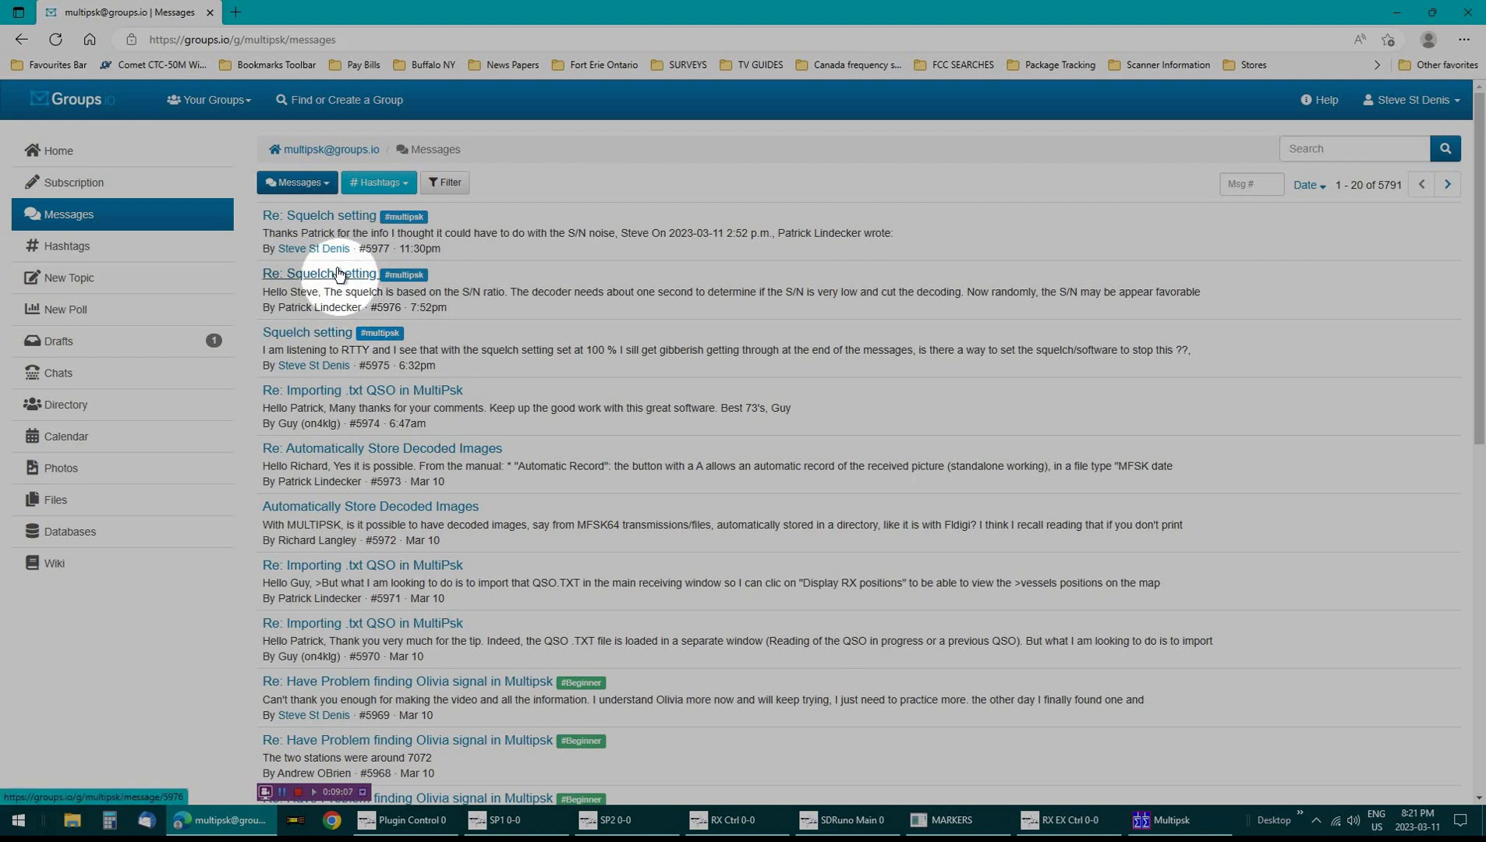
left_click(205, 100)
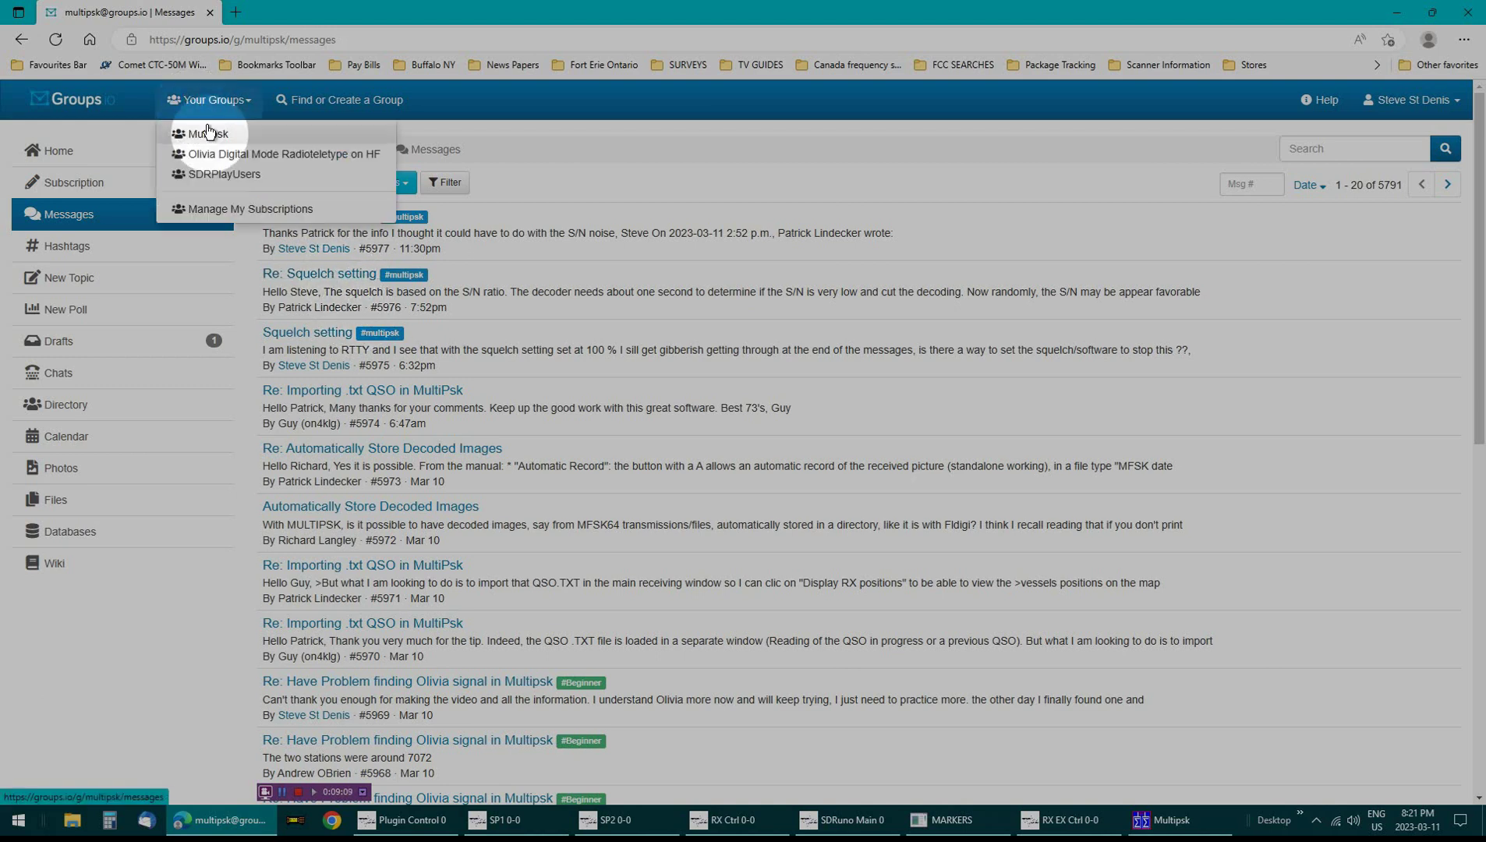
left_click(74, 102)
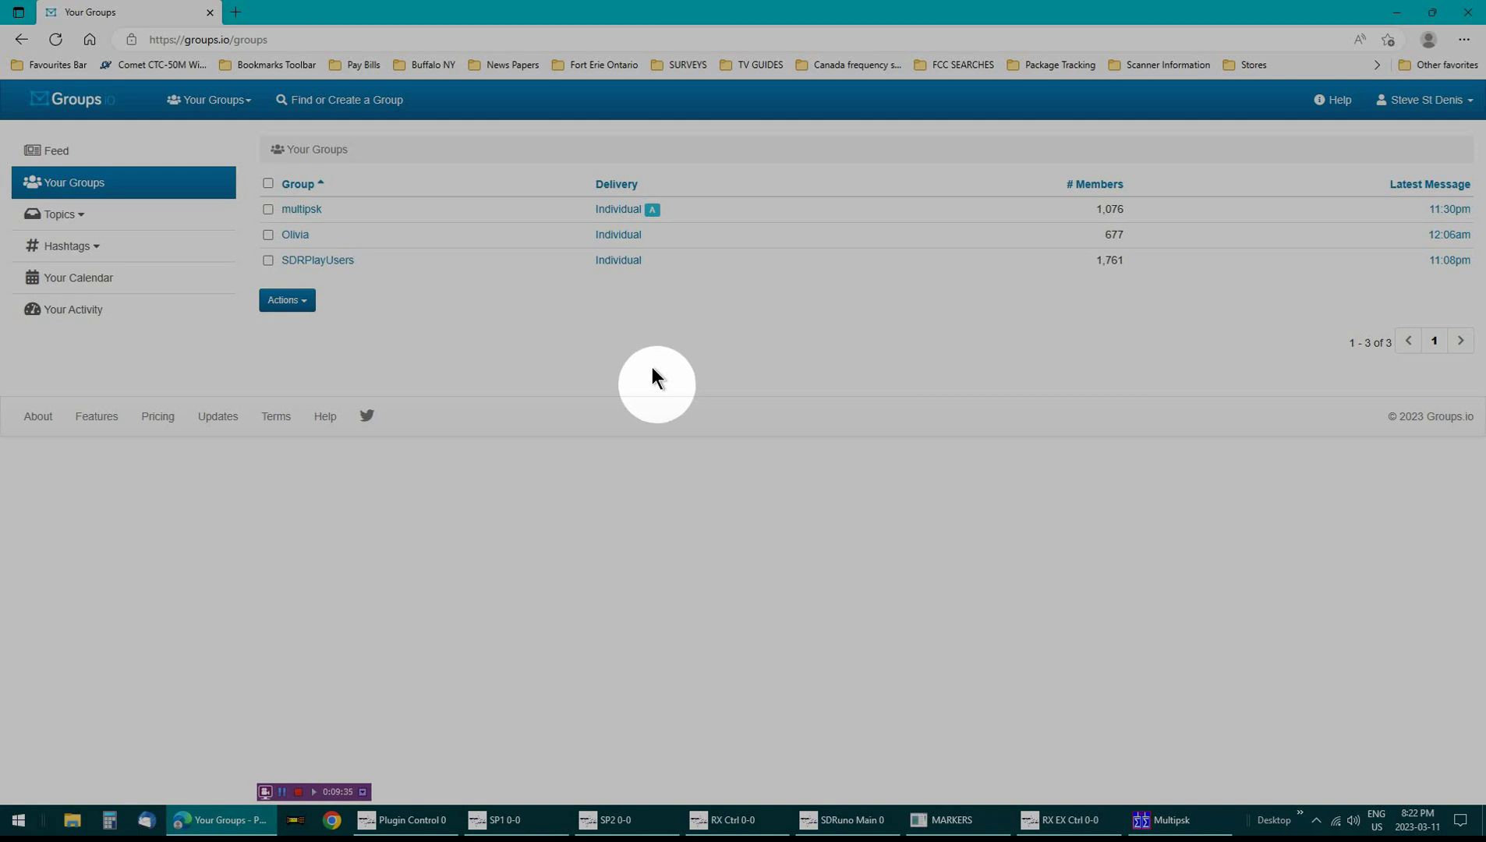
Step: Browse the Publicly Listed Groups page, then open multipsk's Messages page from Your Groups
left_click(322, 100)
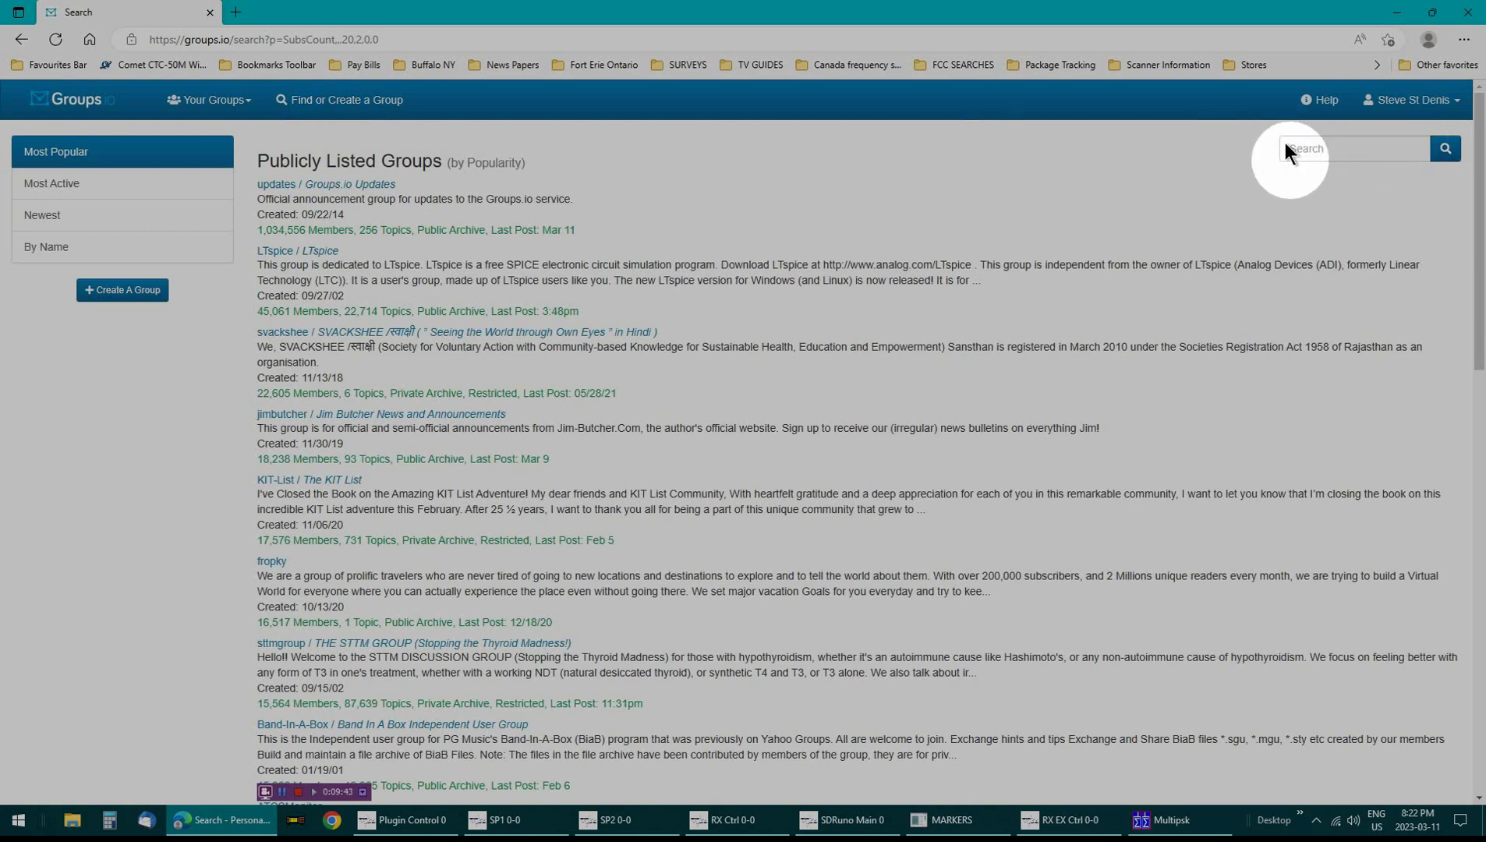
scroll(558, 483, "down", 7)
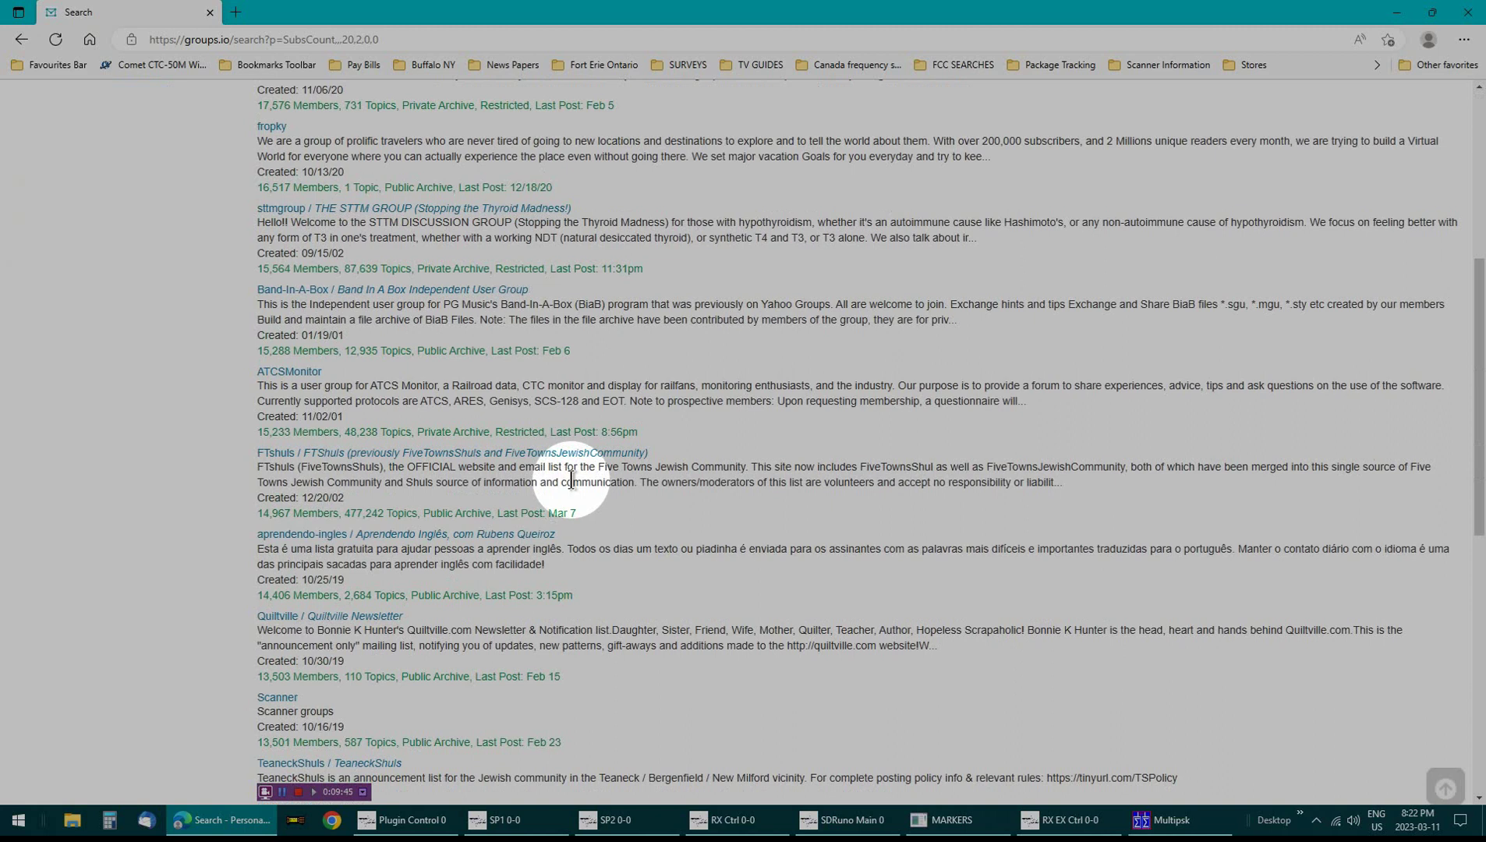
scroll(572, 479, "down", 5)
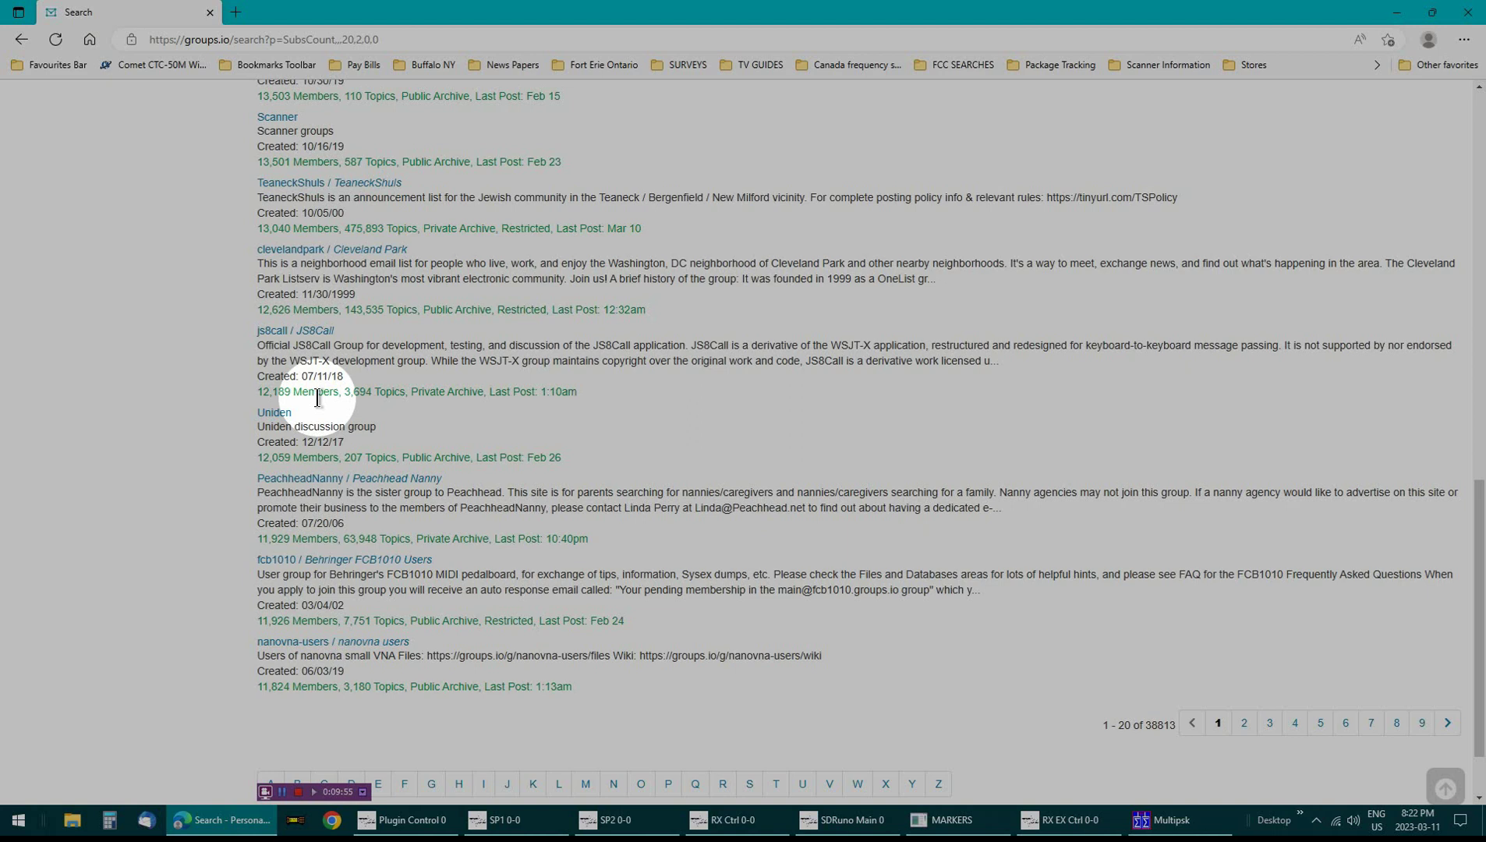
scroll(317, 398, "up", 10)
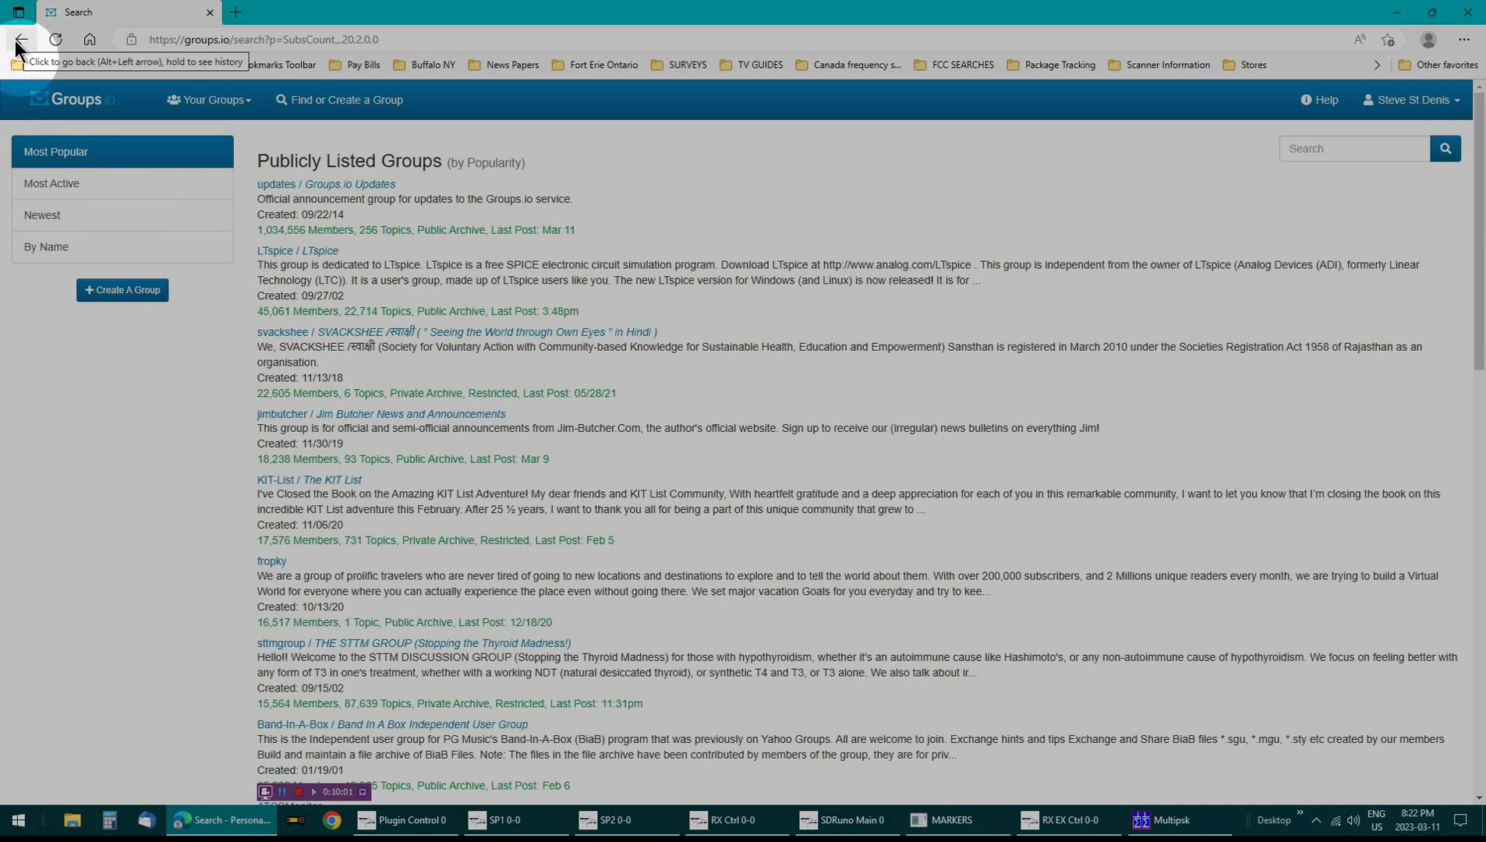
left_click(209, 100)
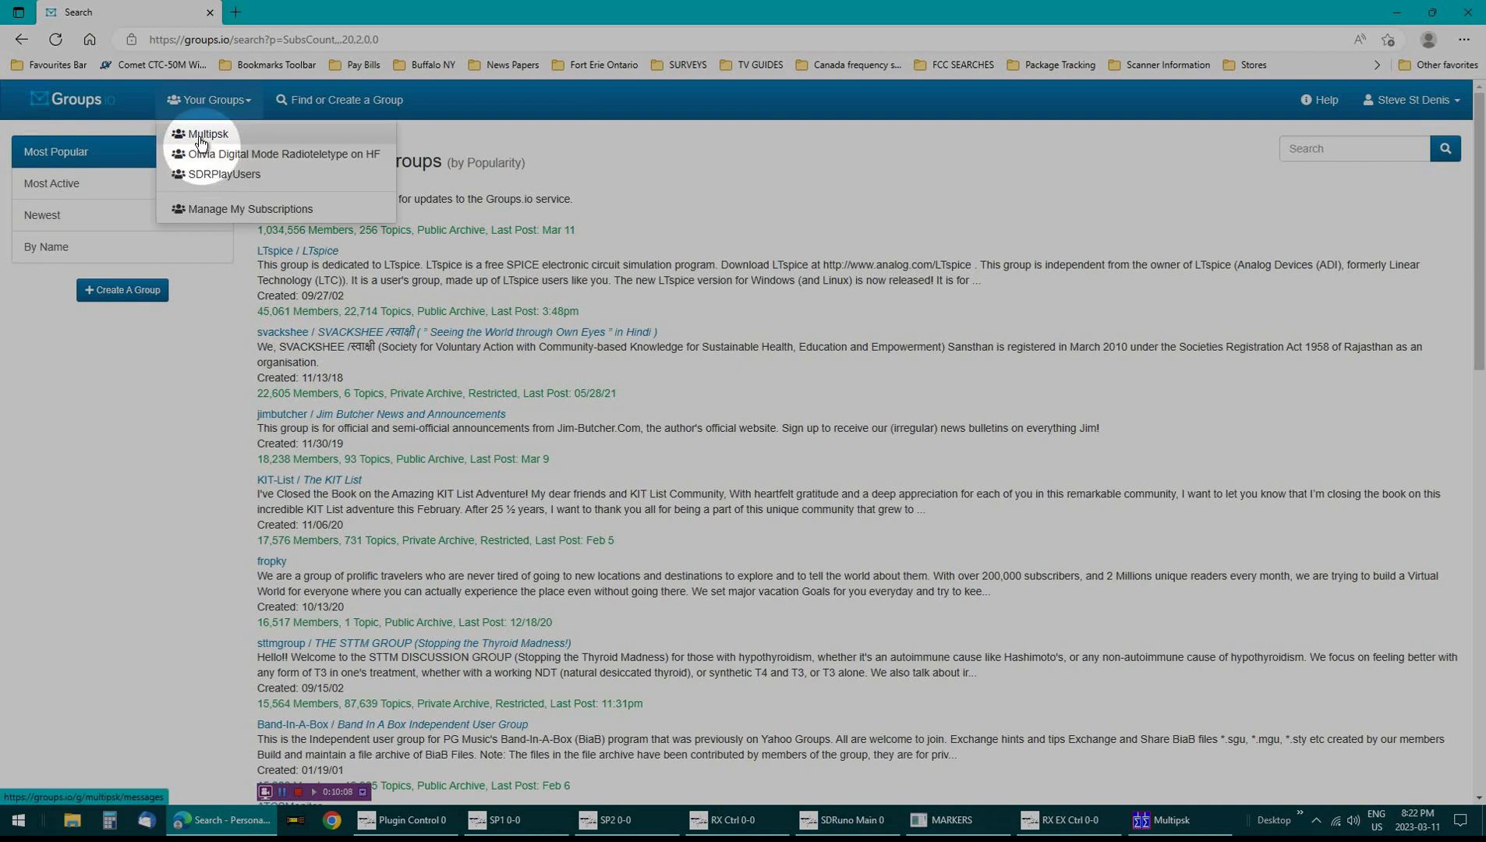
left_click(201, 143)
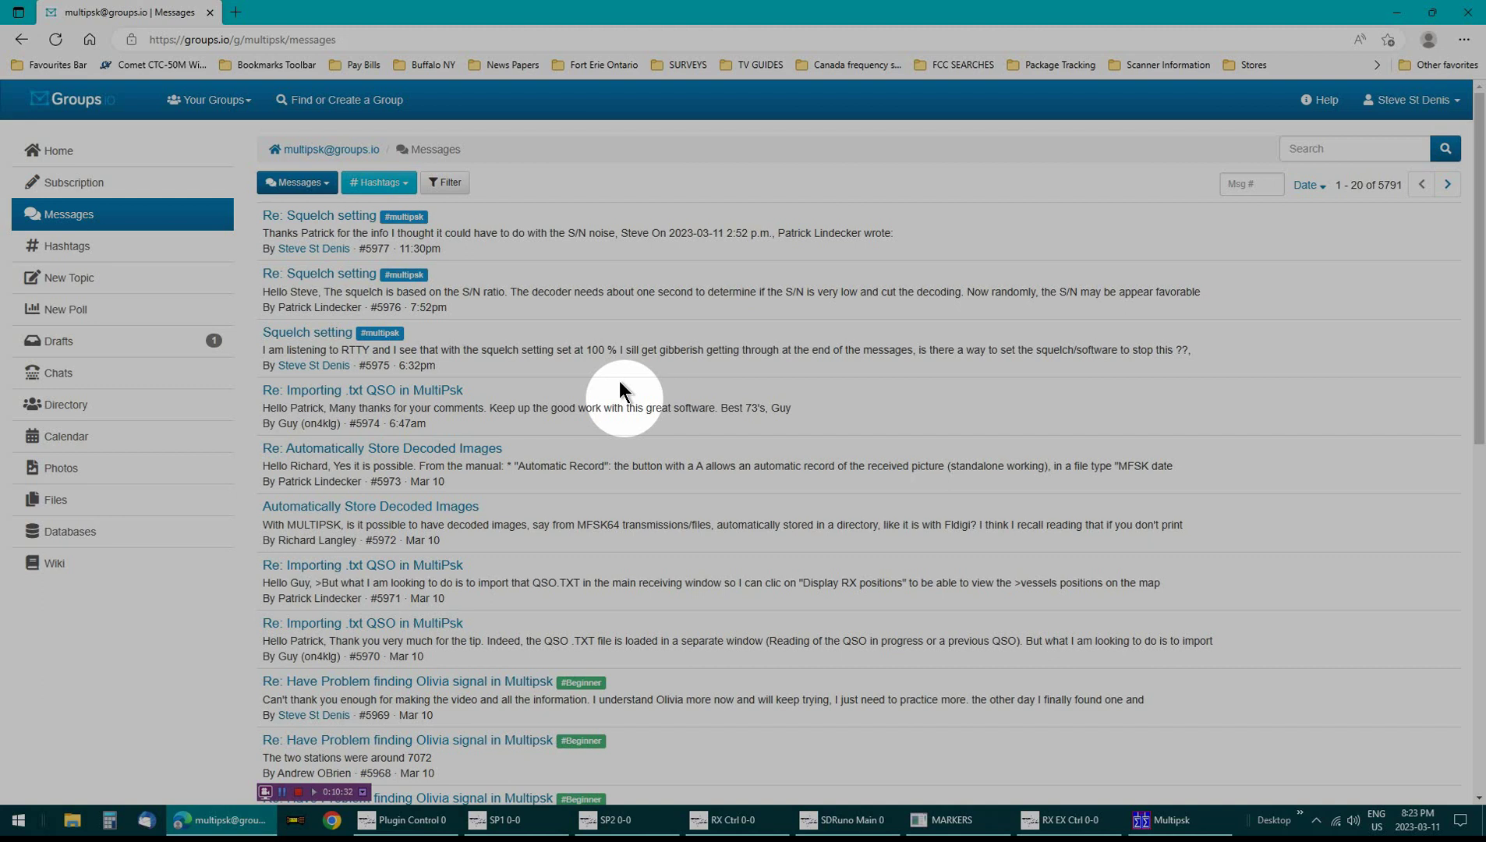
left_click(209, 99)
left_click(218, 175)
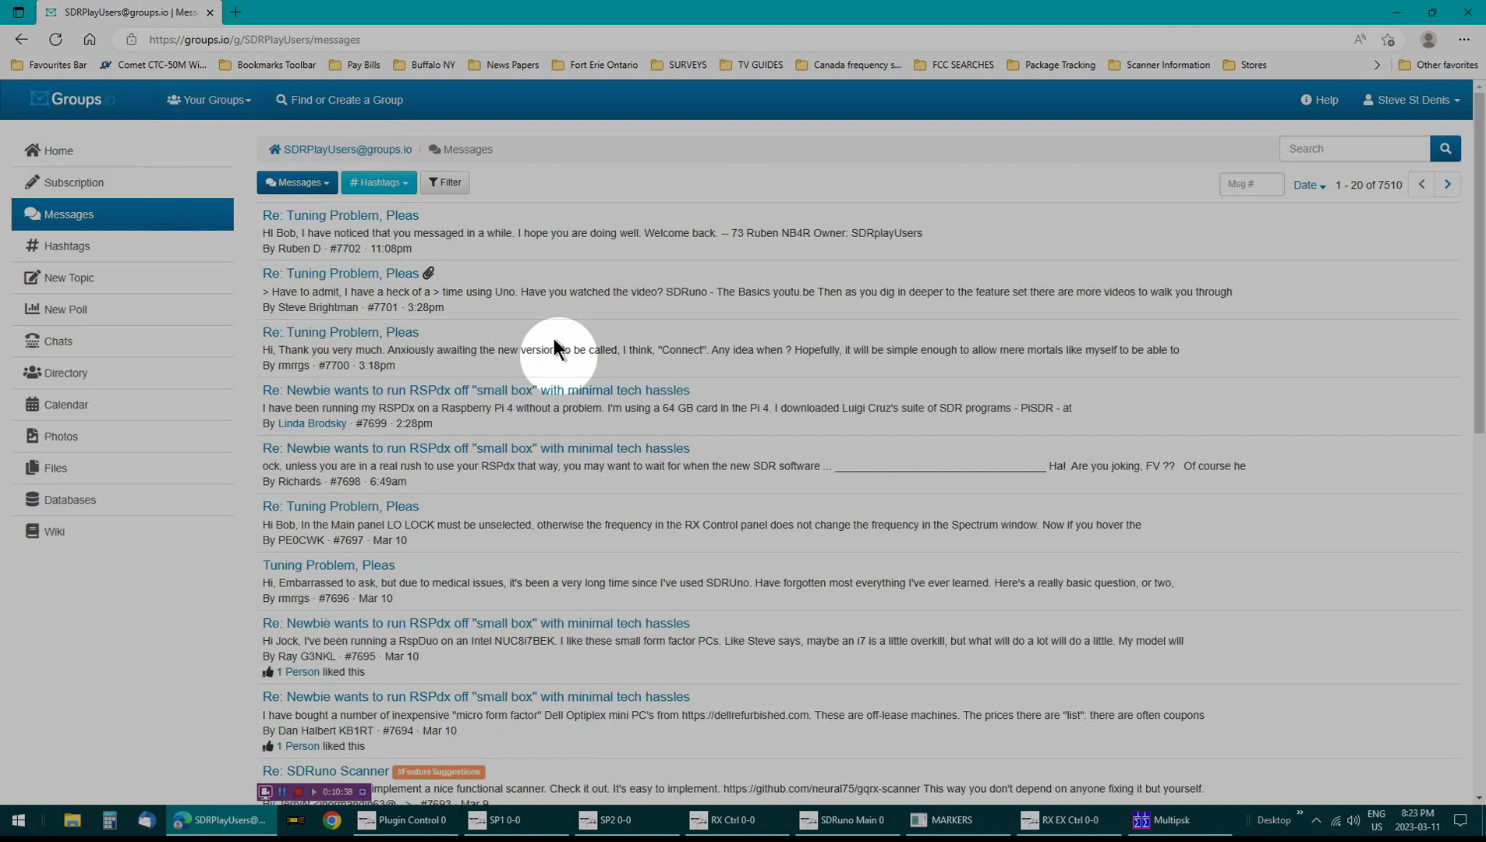
scroll(473, 324, "down", 5)
scroll(473, 326, "up", 5)
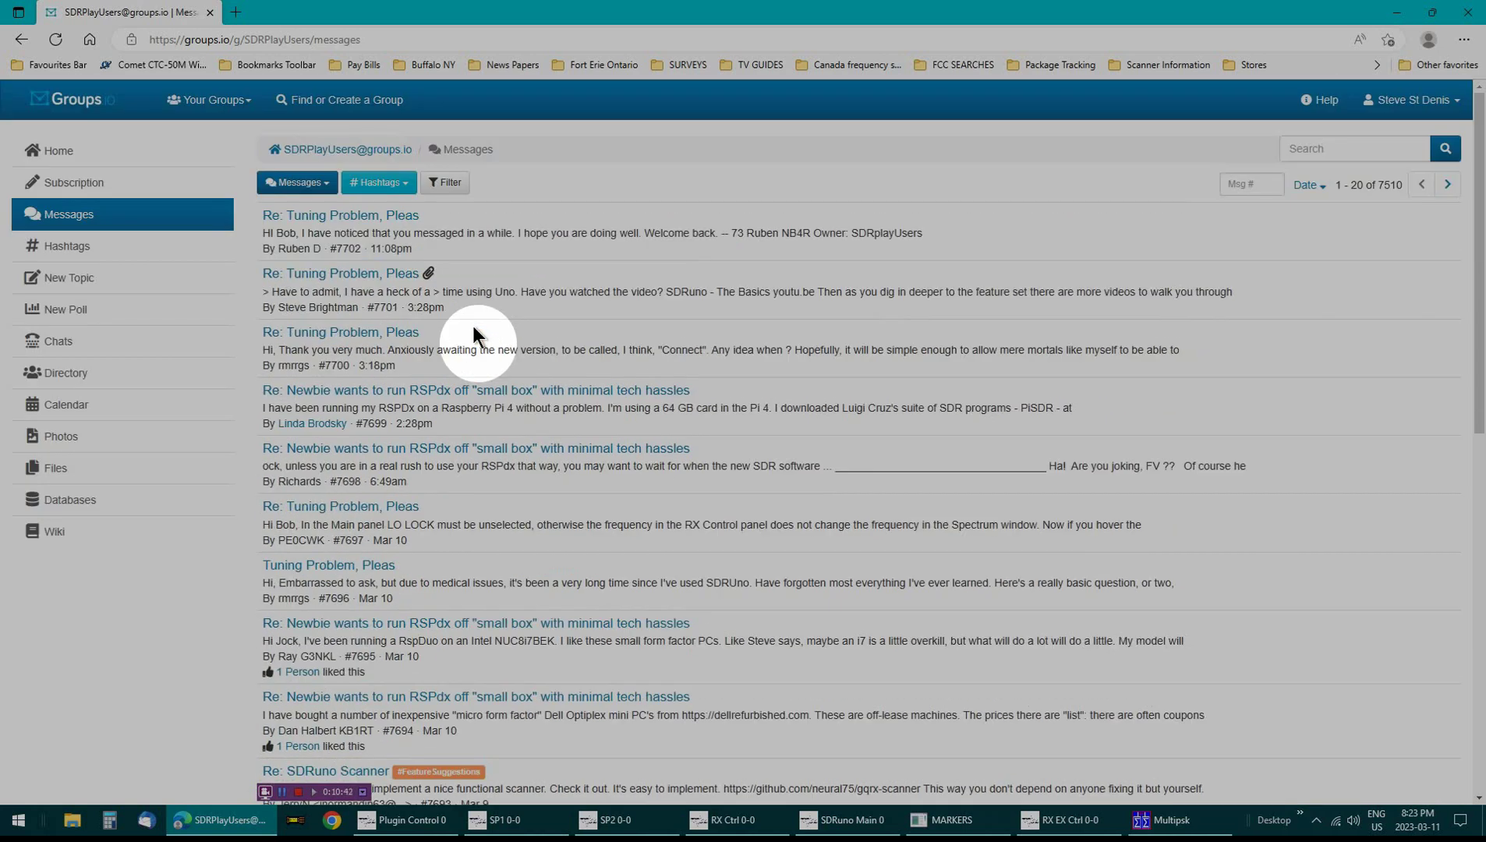
scroll(473, 326, "down", 10)
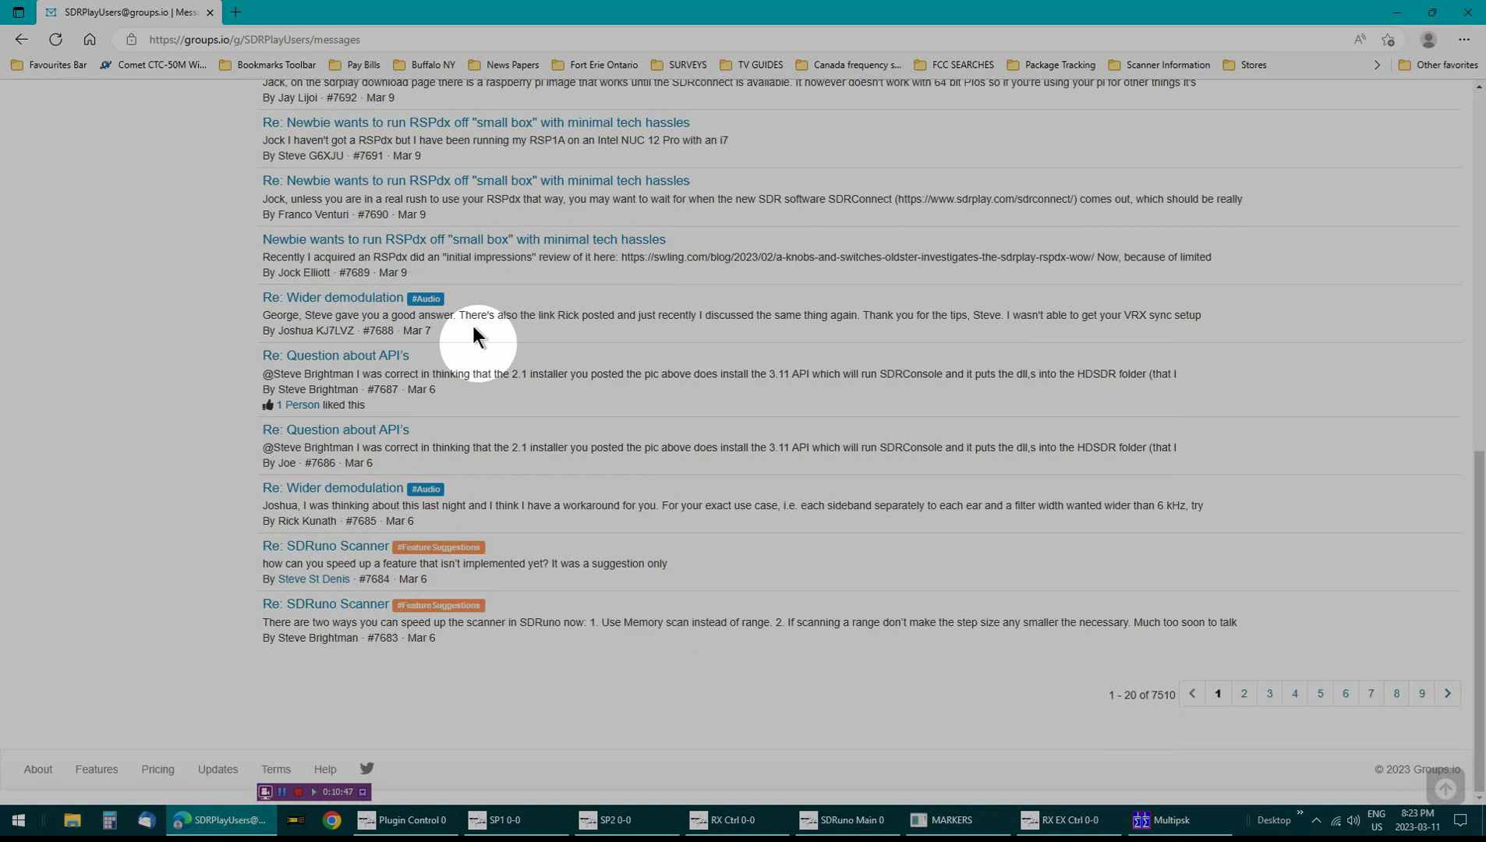
scroll(472, 326, "up", 10)
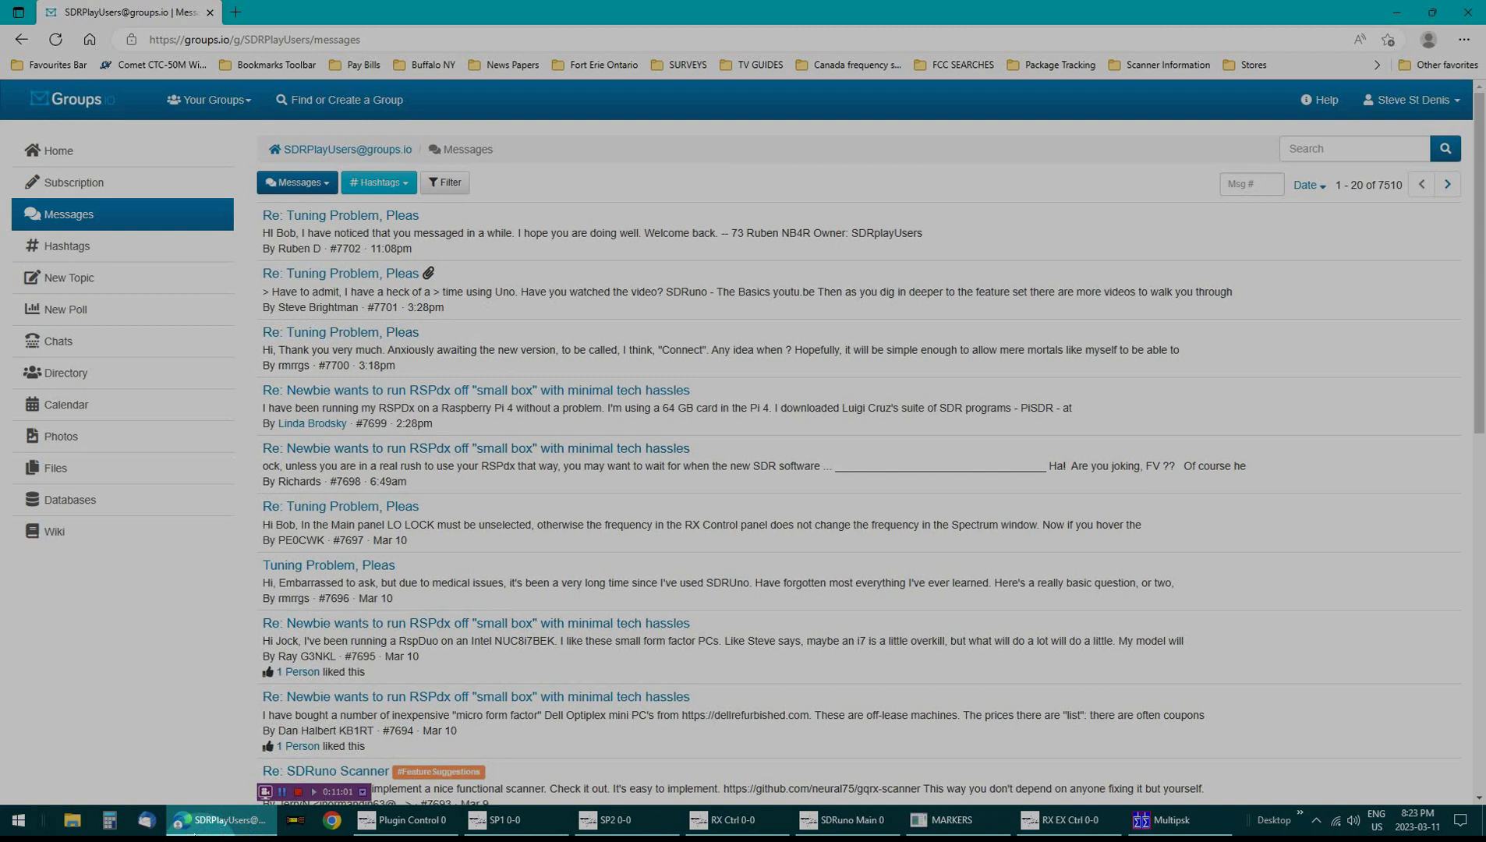
left_click(147, 822)
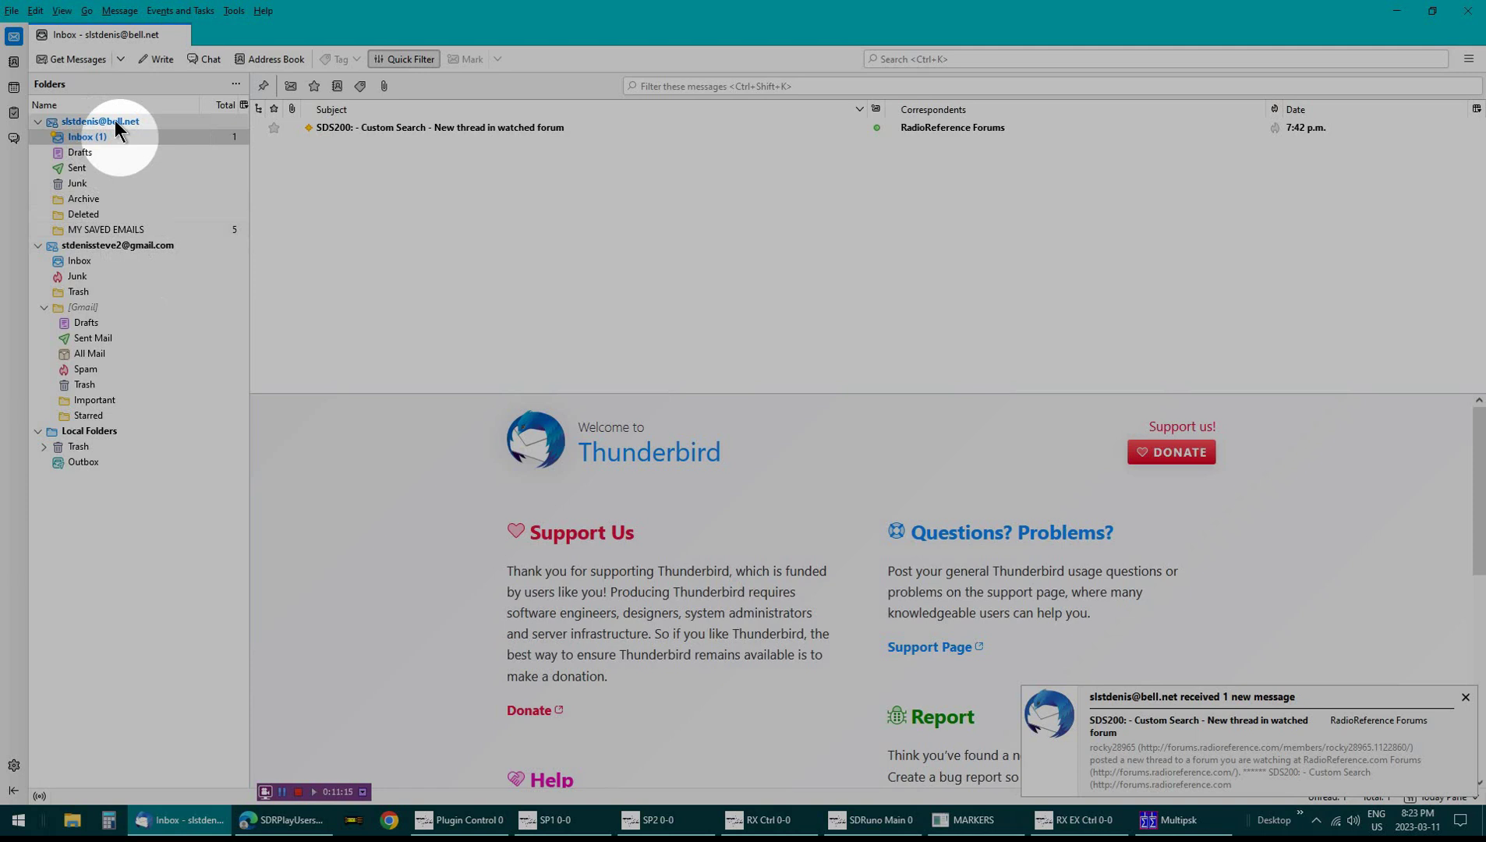
Step: Minimize Thunderbird to reveal the SDRPlayUsers Messages page listing 1–20 of 7,510 messages
left_click(1396, 11)
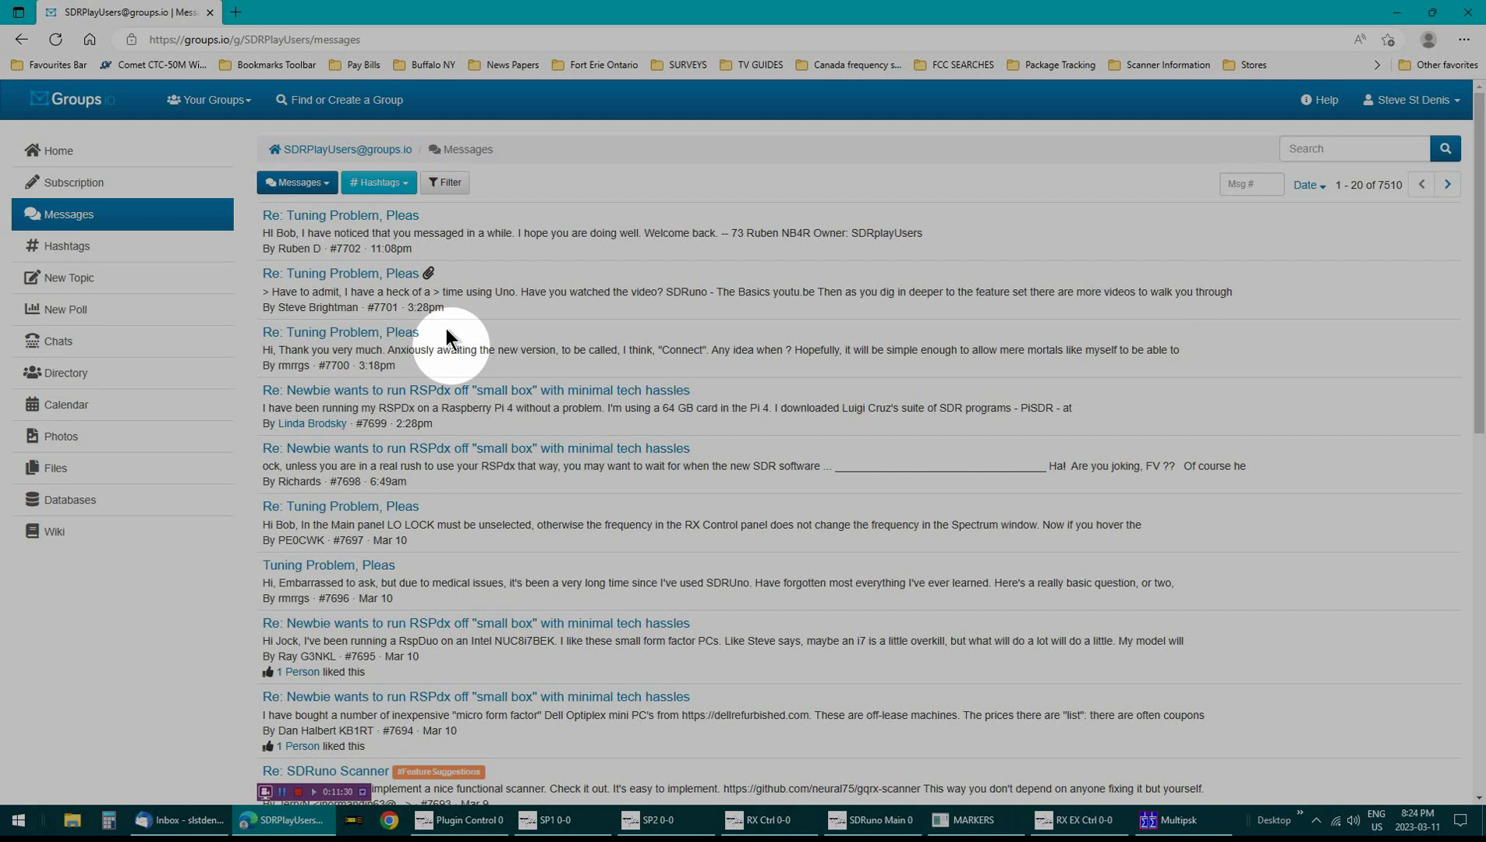
Step: Scroll through the SDRPlayUsers message list, then bring up the Your Groups list
scroll(447, 331, "down", 10)
scroll(456, 336, "down", 1)
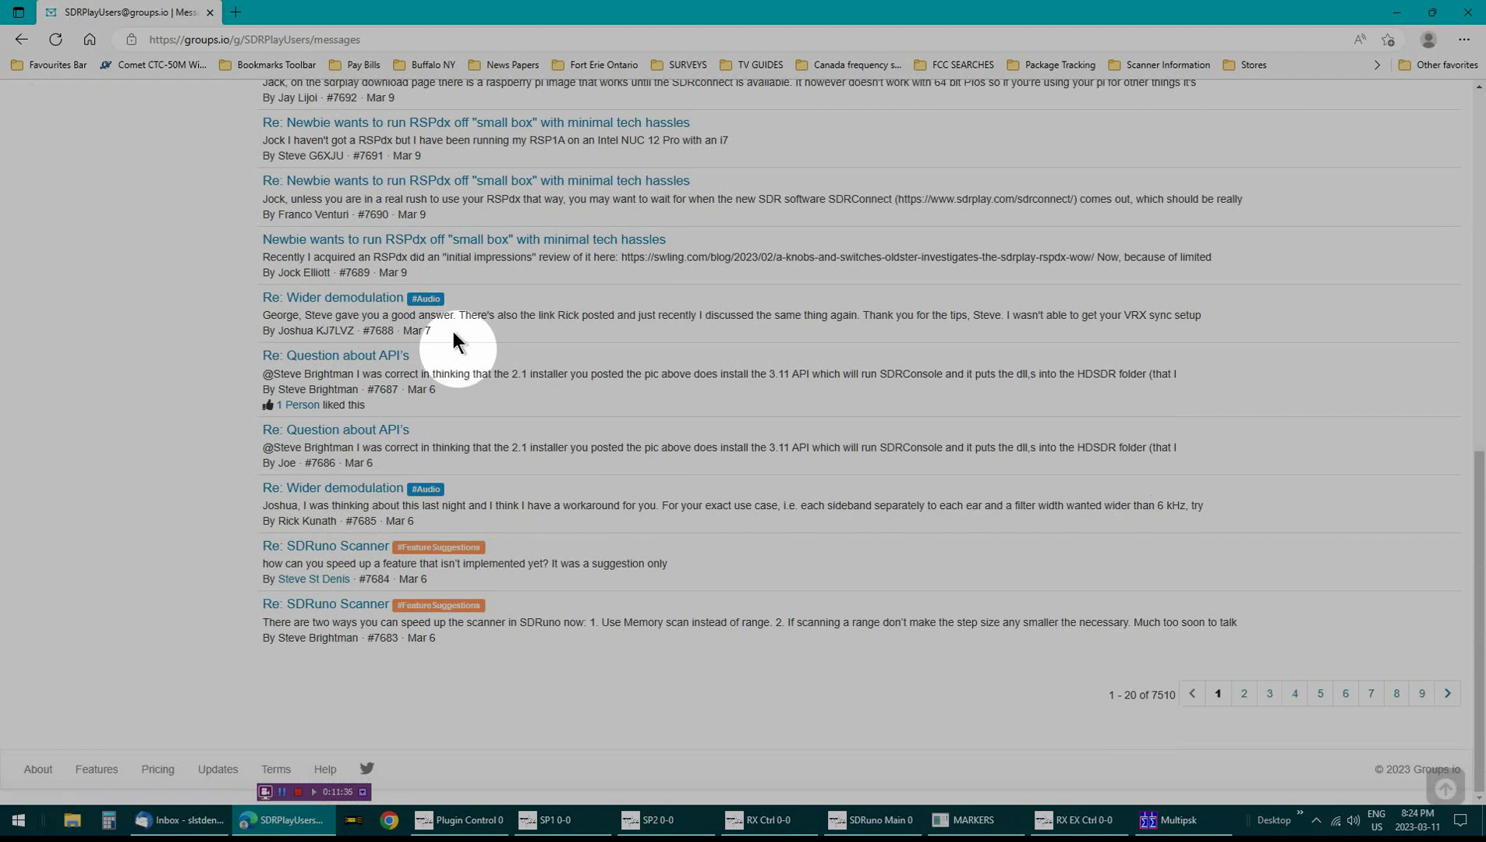
scroll(453, 333, "up", 11)
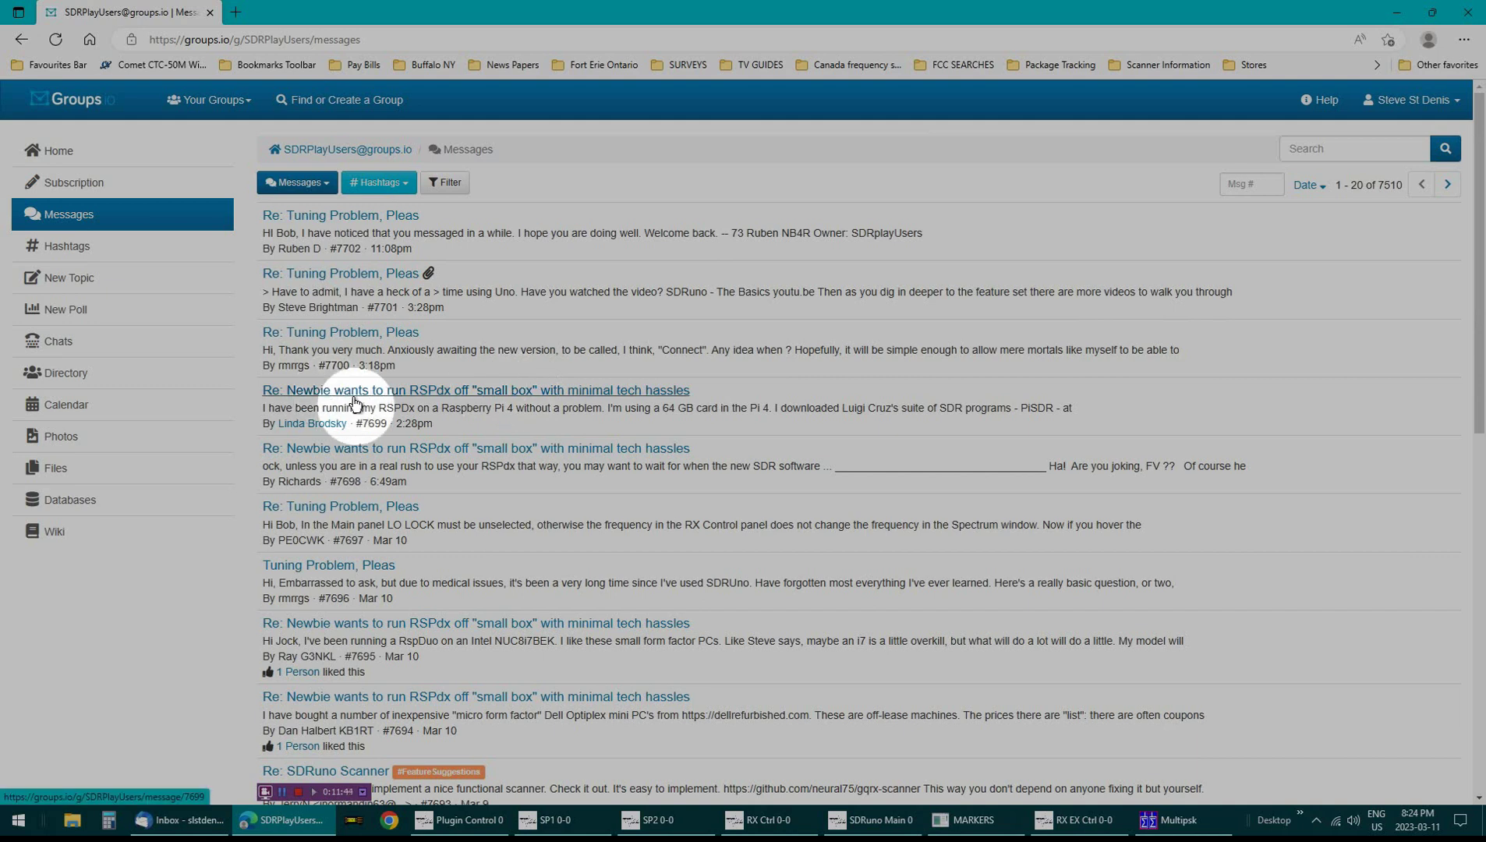
scroll(347, 390, "down", 5)
scroll(361, 407, "down", 3)
scroll(351, 409, "up", 6)
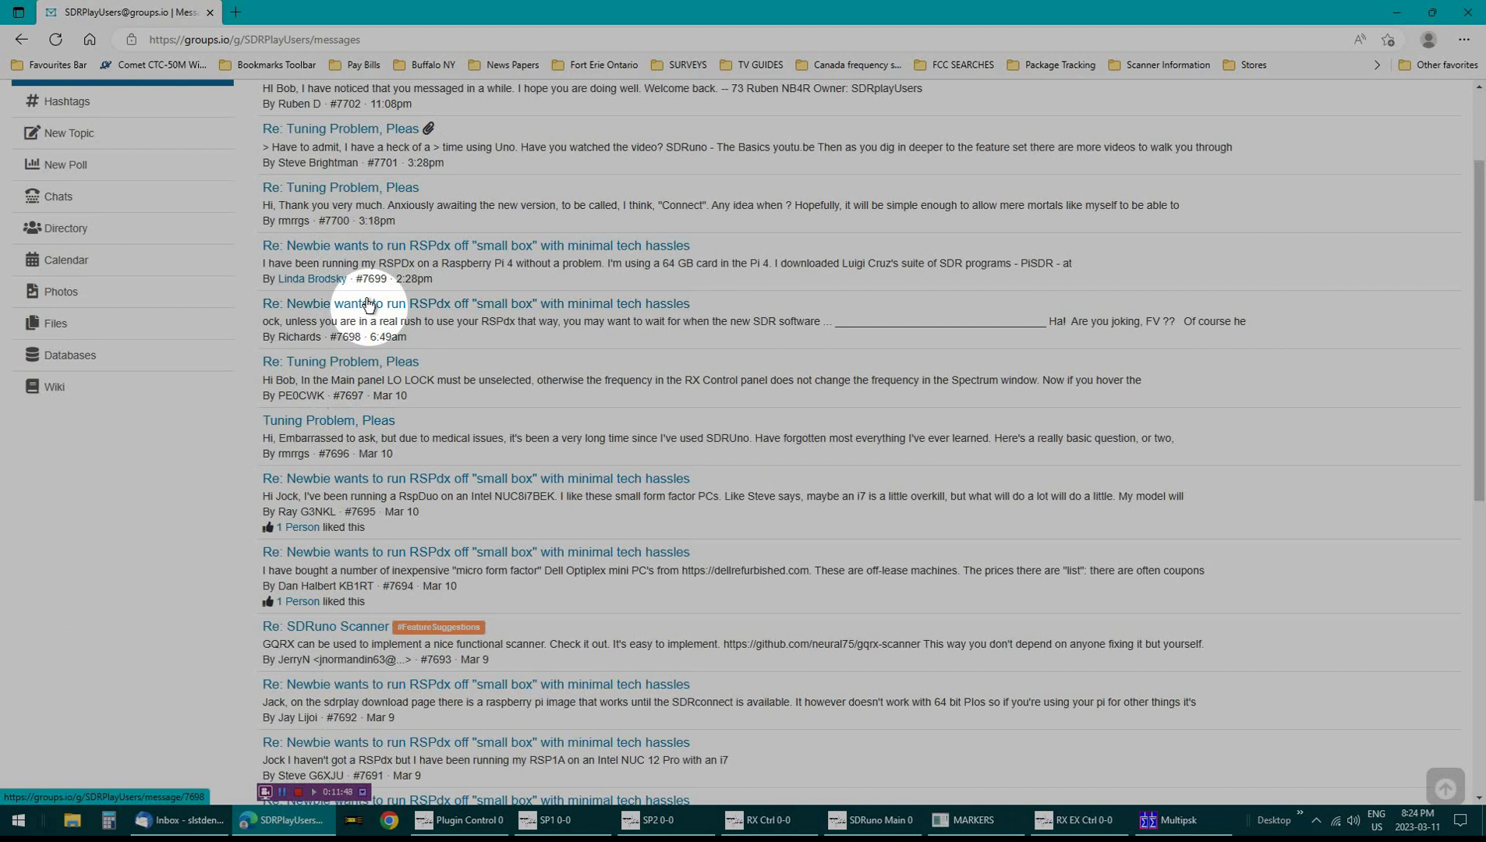
scroll(234, 258, "up", 2)
left_click(204, 102)
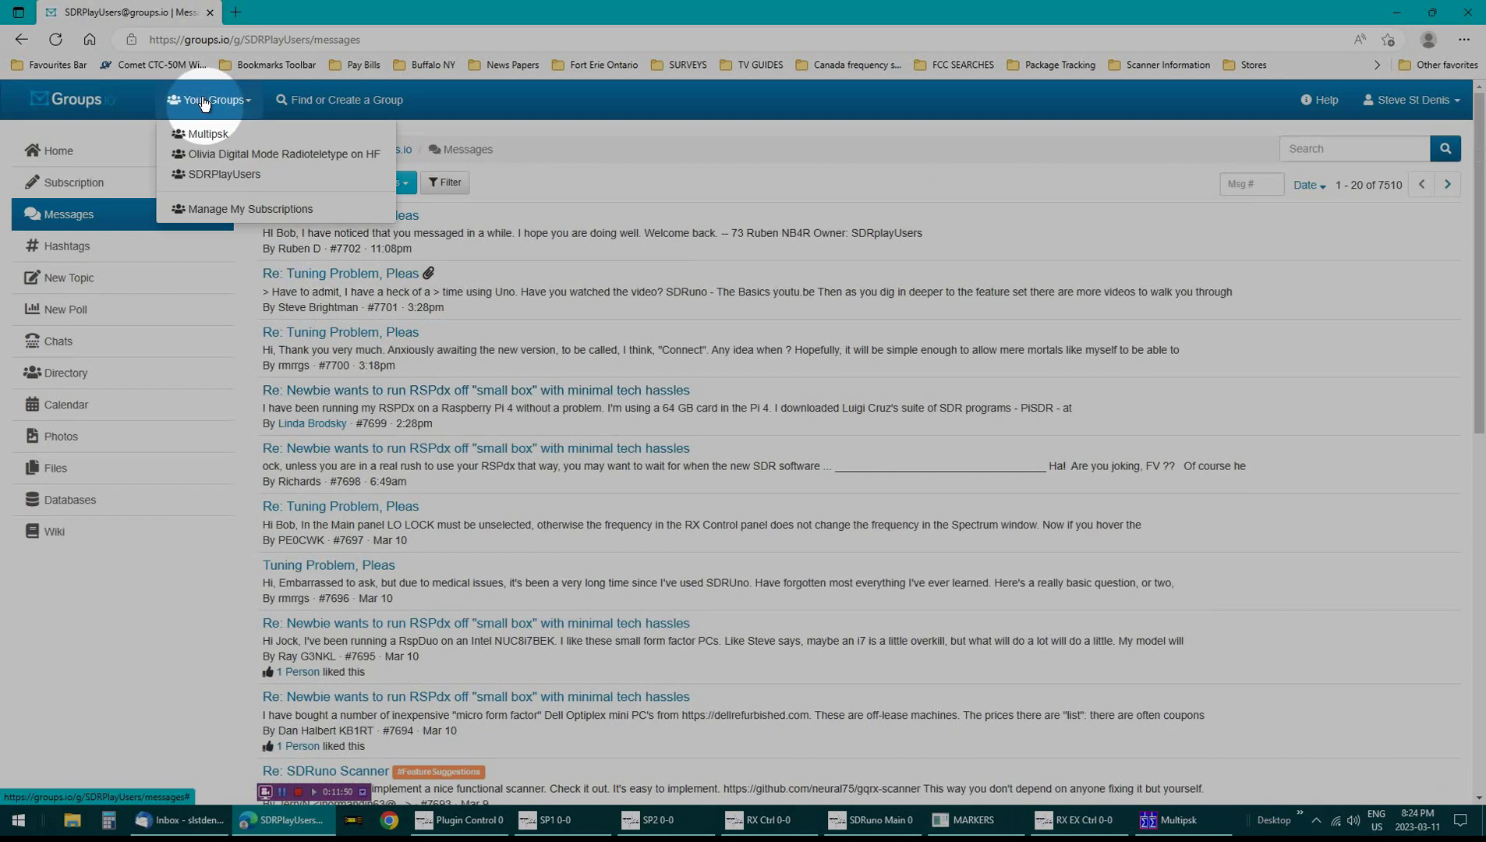
Step: Open the Olivia group's messages and scroll through its recent posts
left_click(198, 152)
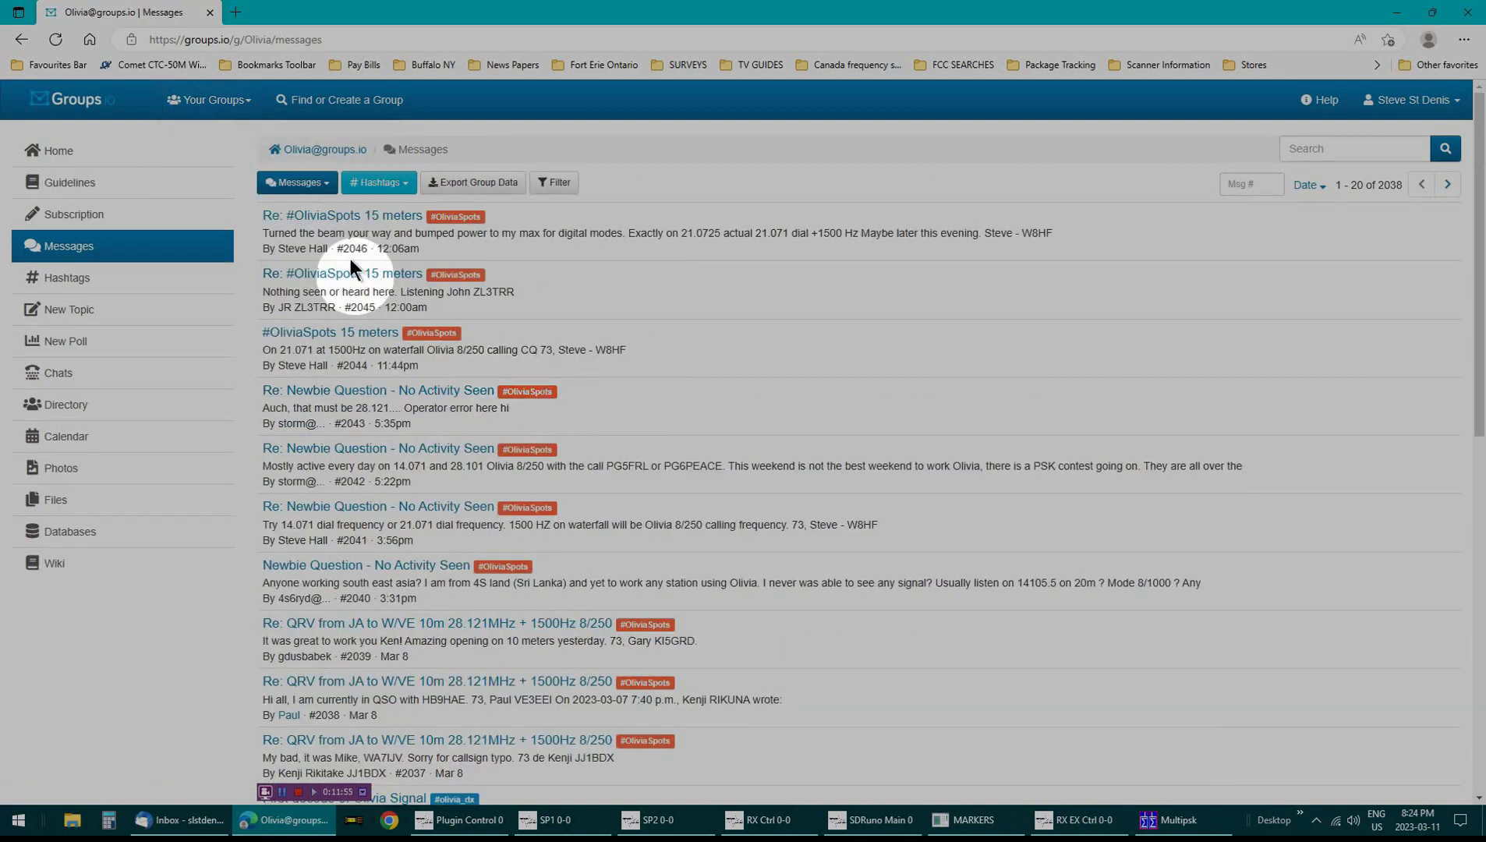
scroll(356, 311, "down", 6)
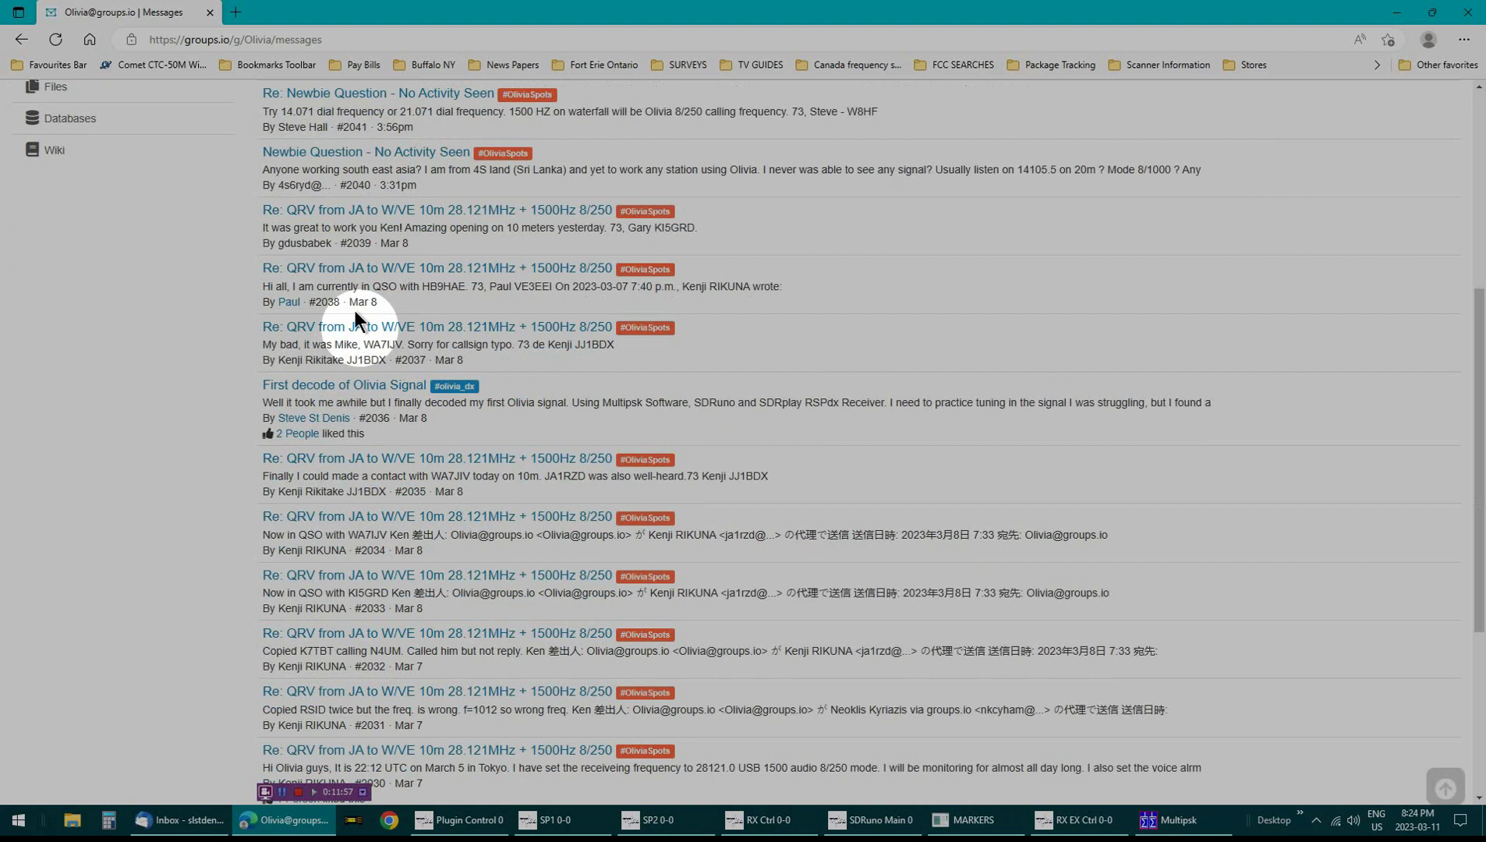
scroll(355, 311, "up", 6)
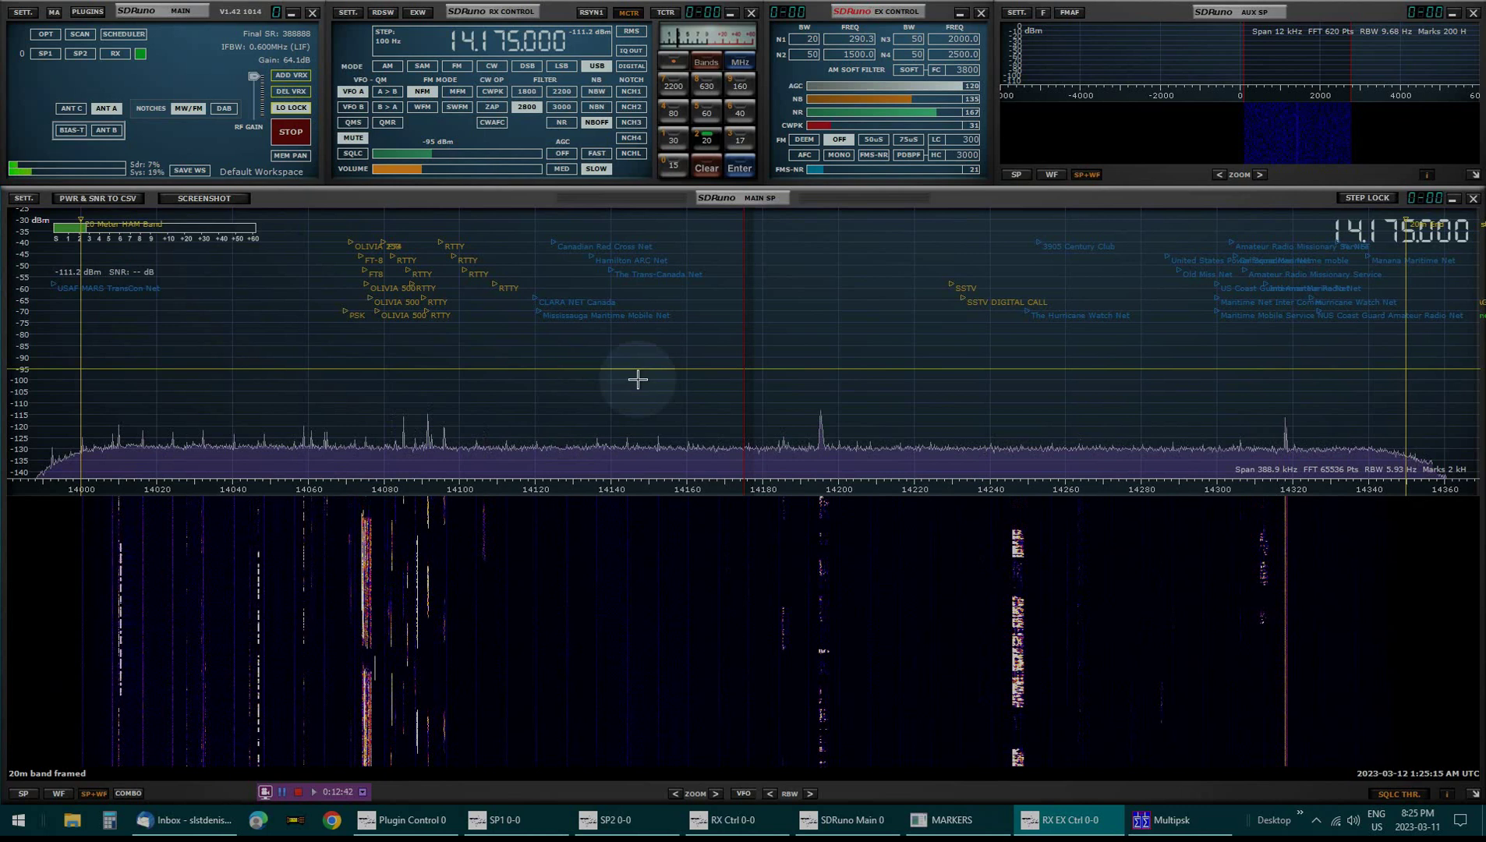
left_click(673, 142)
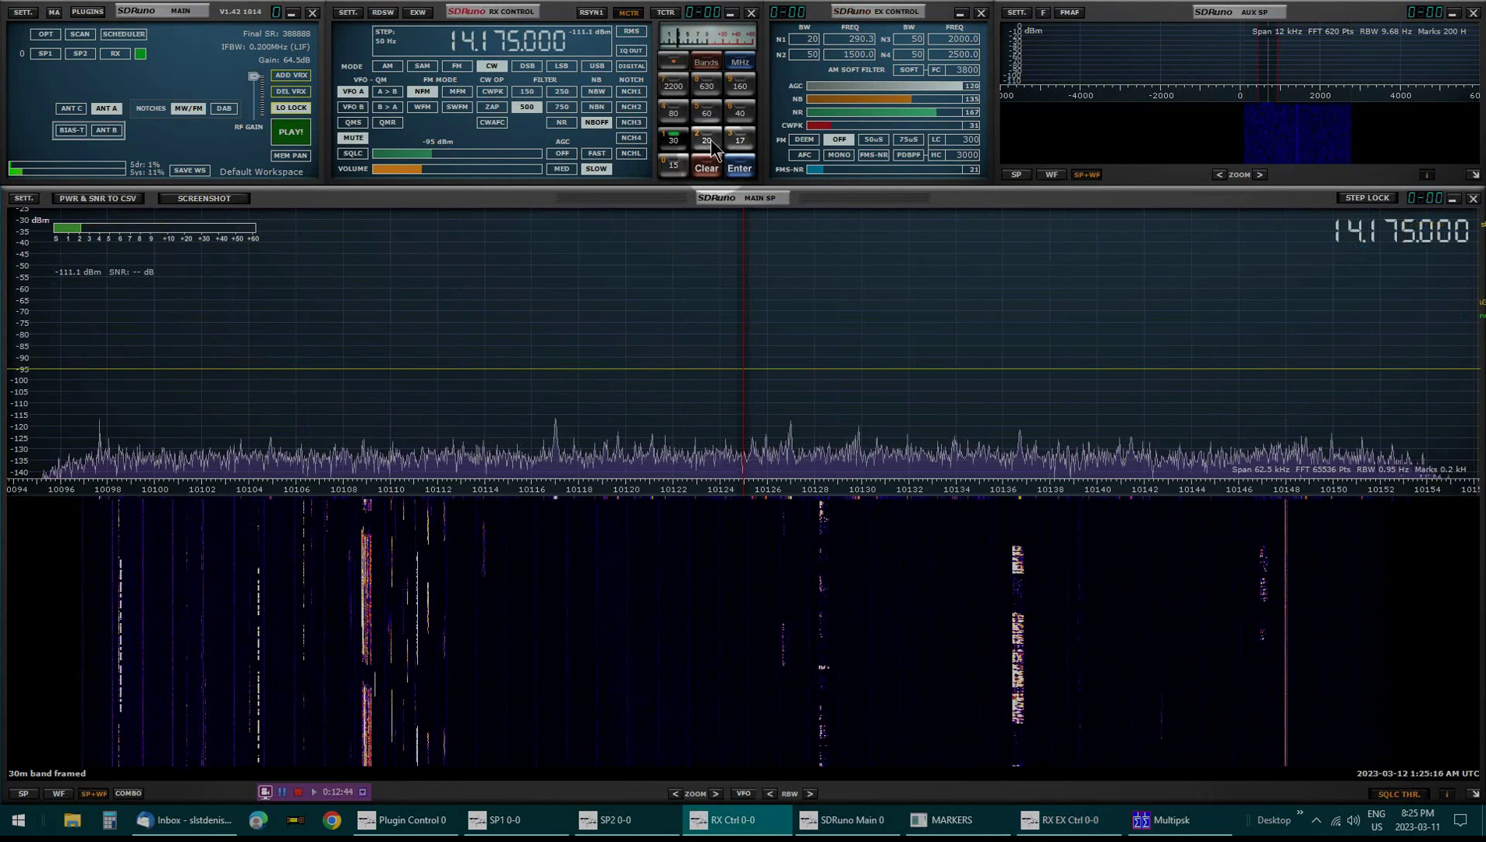
left_click(740, 115)
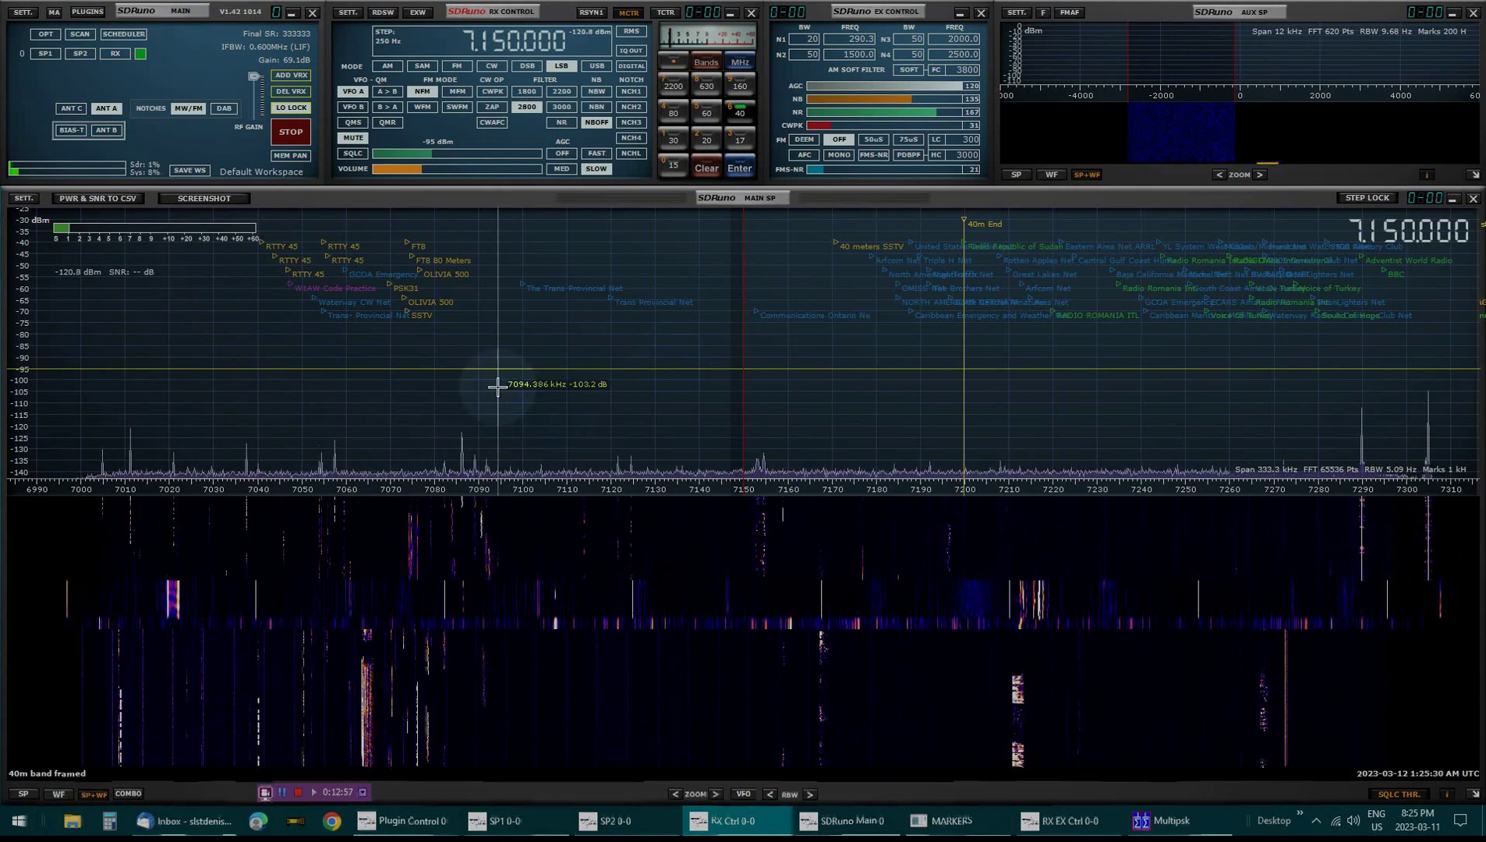
left_click(695, 147)
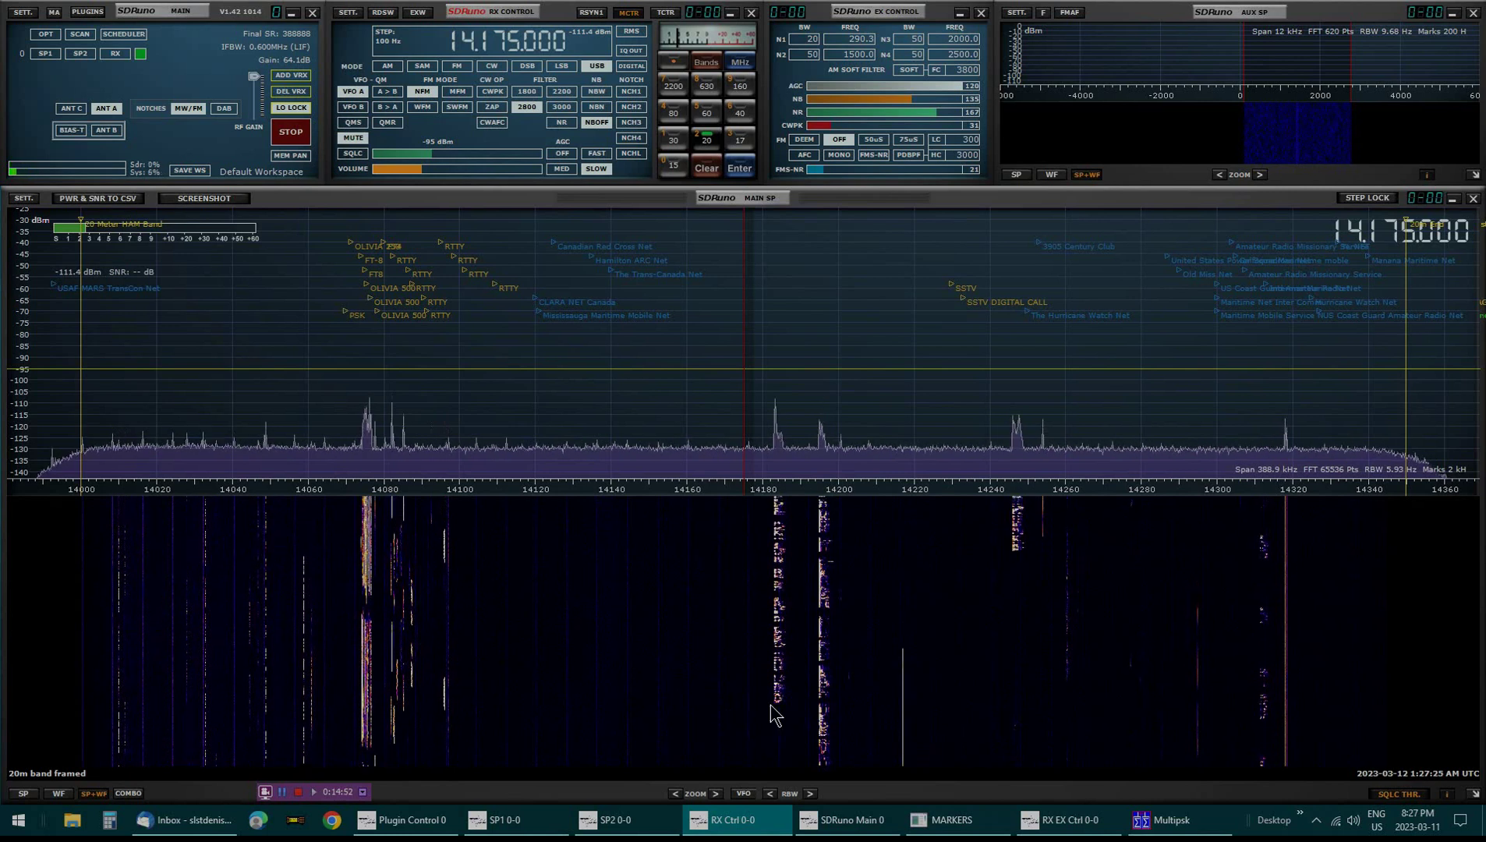
Step: Bring the Multipsk decoder forward, restore its window, and close it
left_click(1182, 833)
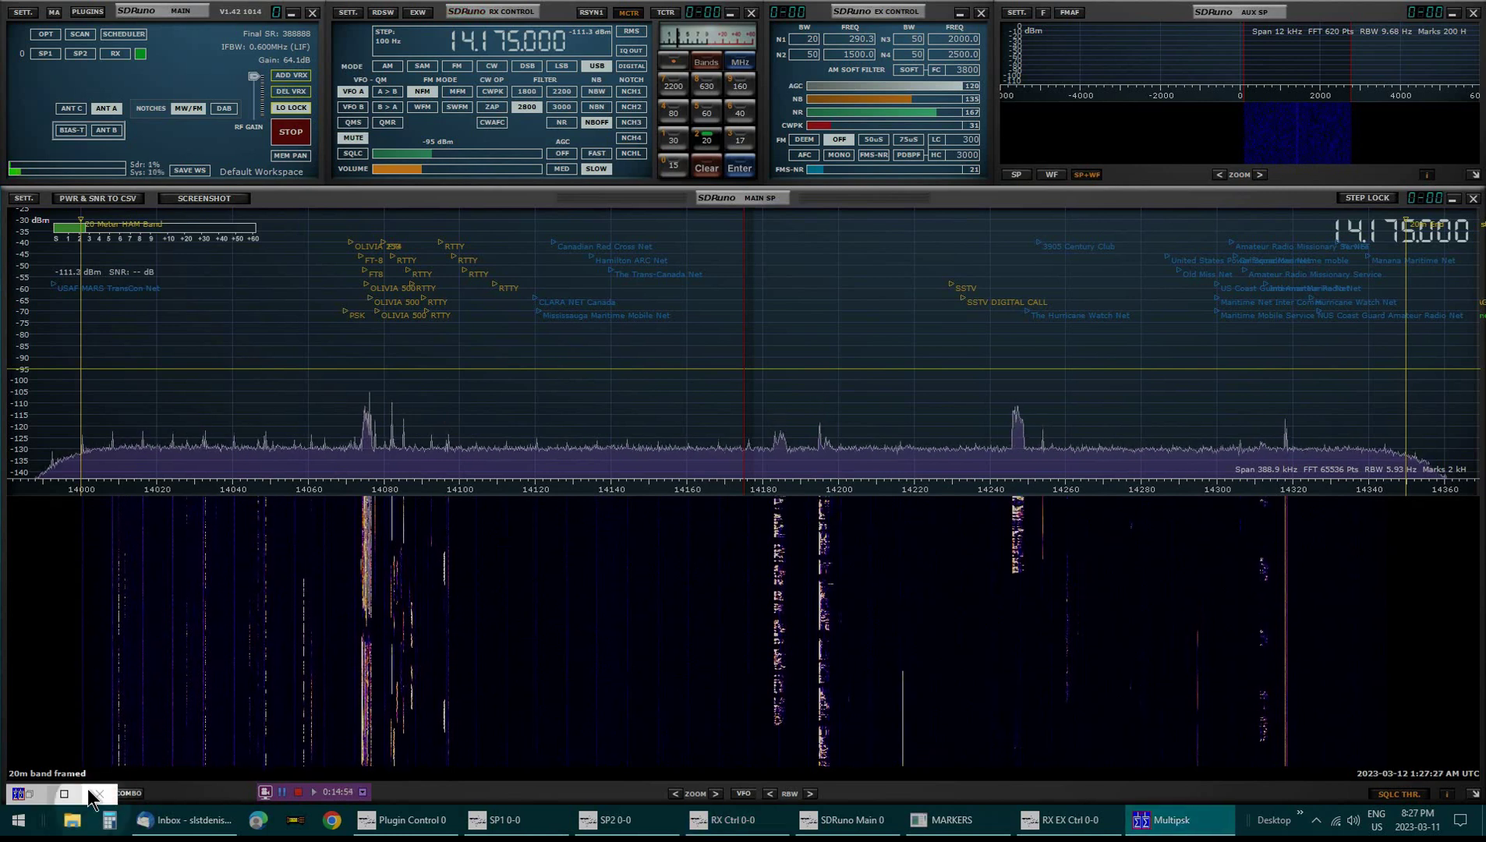
left_click(63, 794)
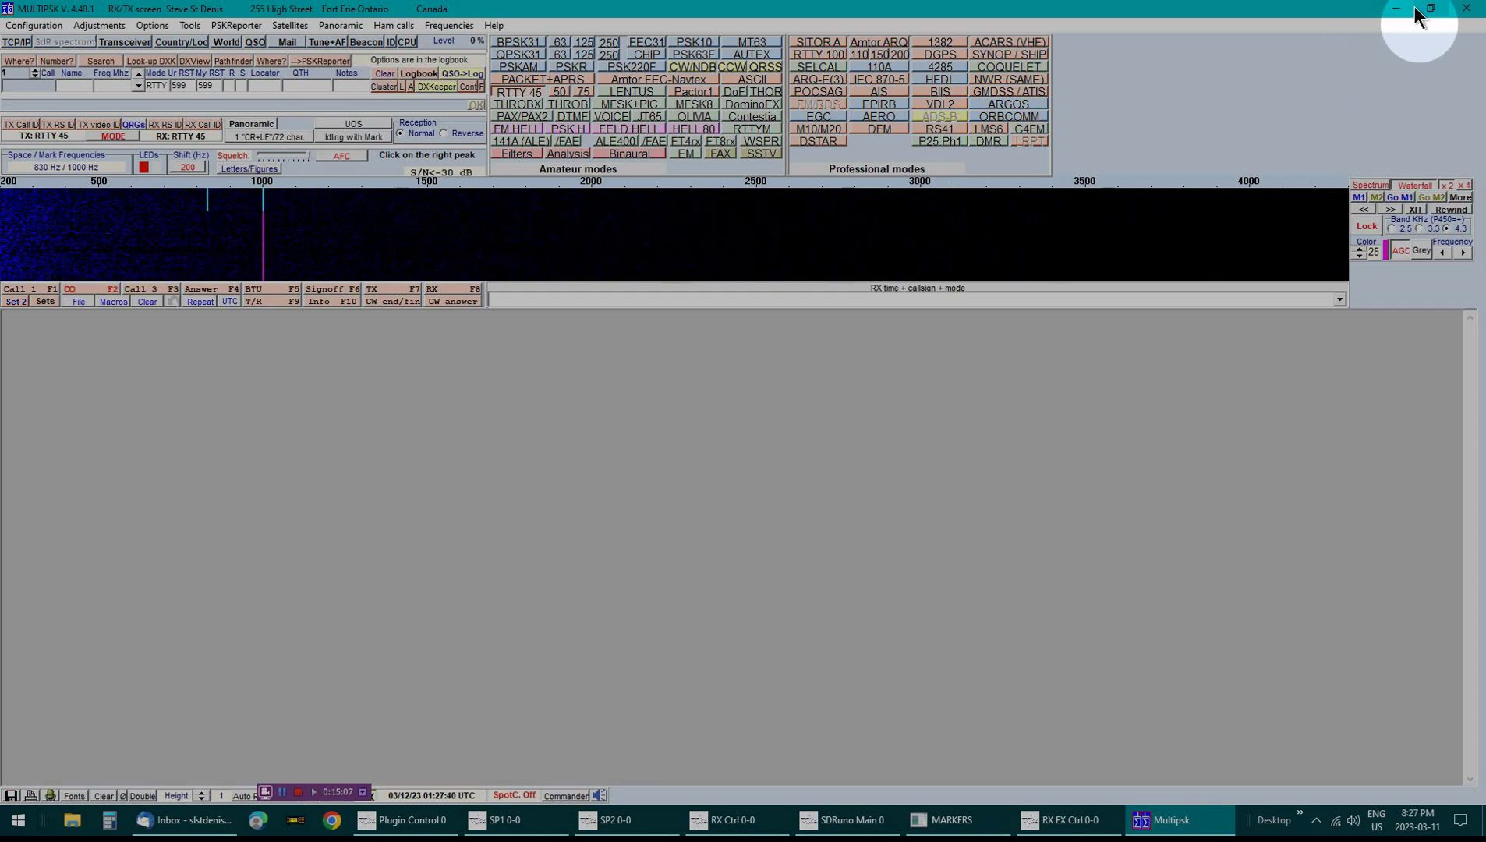
left_click(1467, 11)
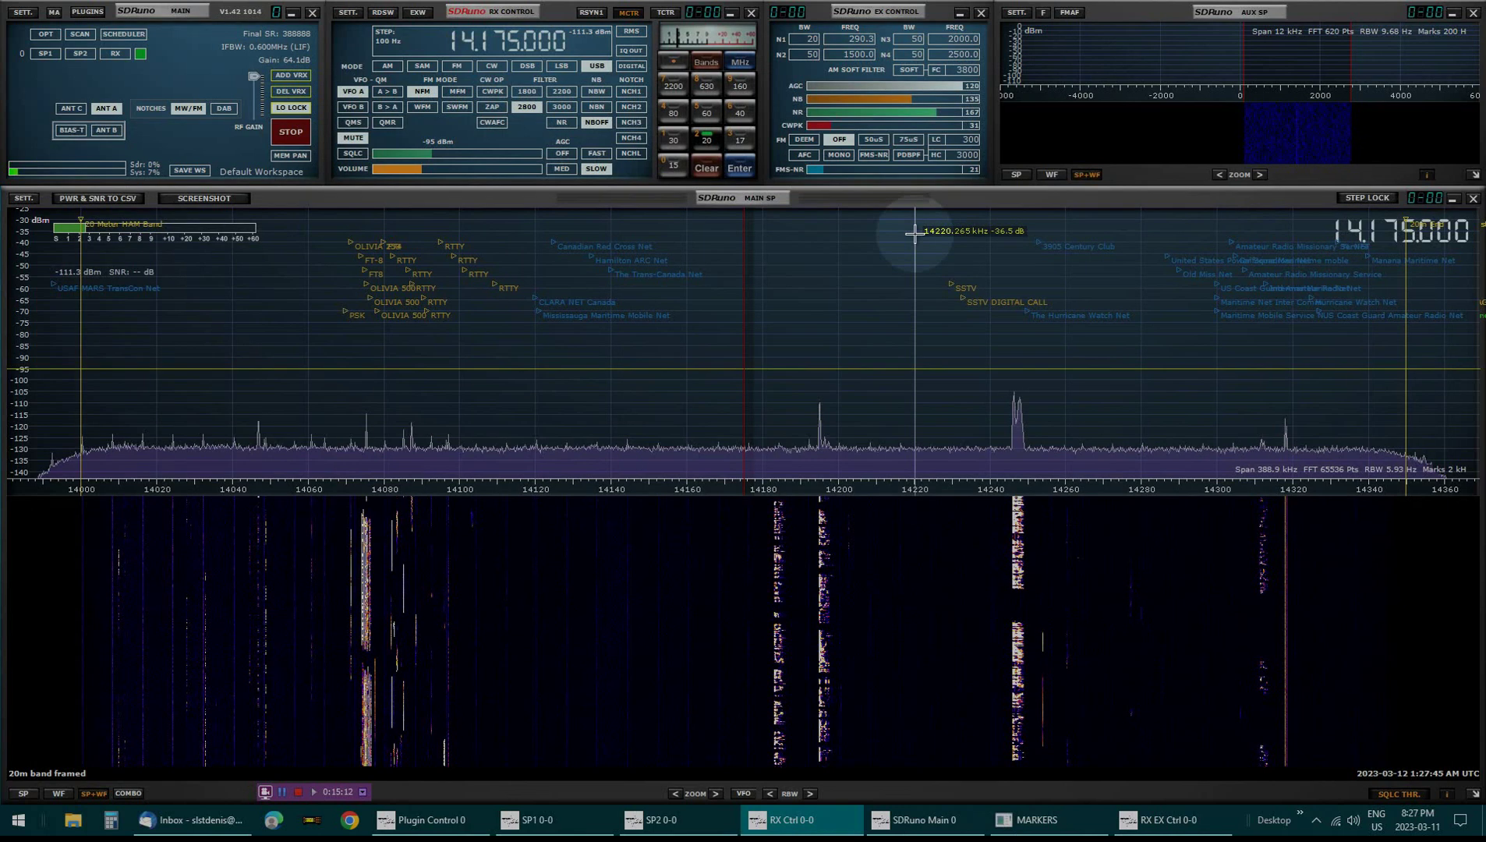